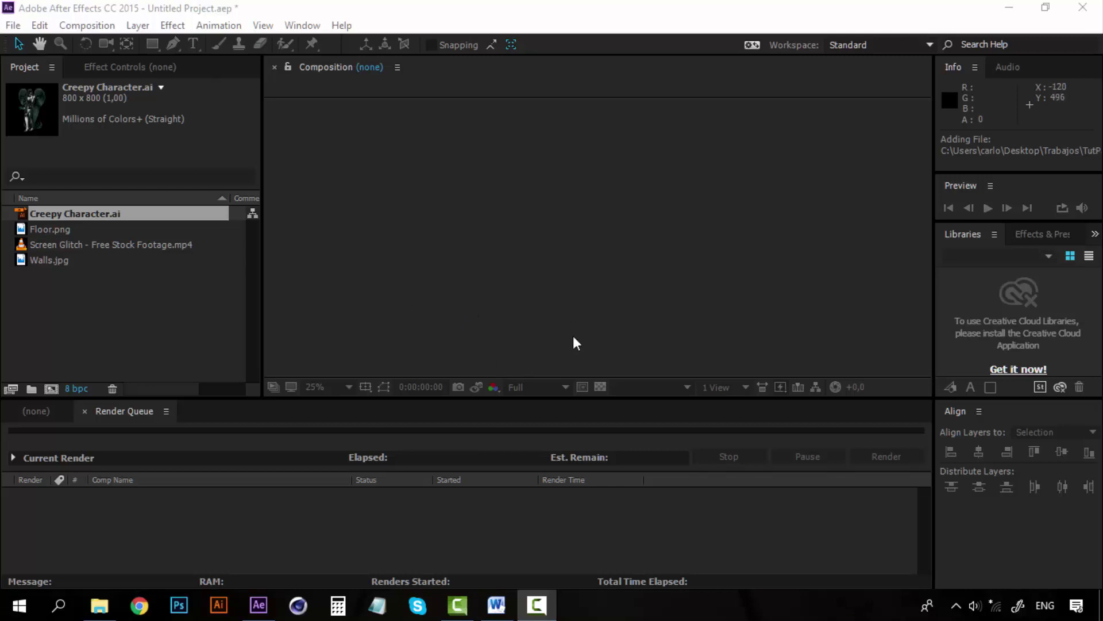
# Preview the Creepy Character.ai artwork in the Footage viewer, zooming in and out
pyautogui.click(50, 229)
pyautogui.click(54, 216)
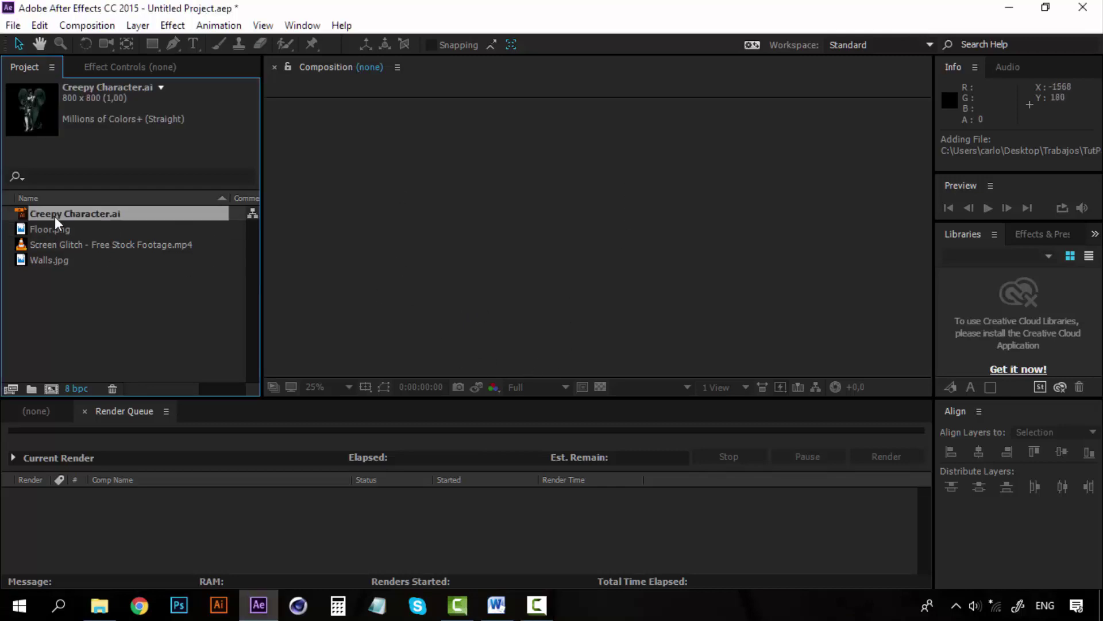
pyautogui.doubleClick(54, 216)
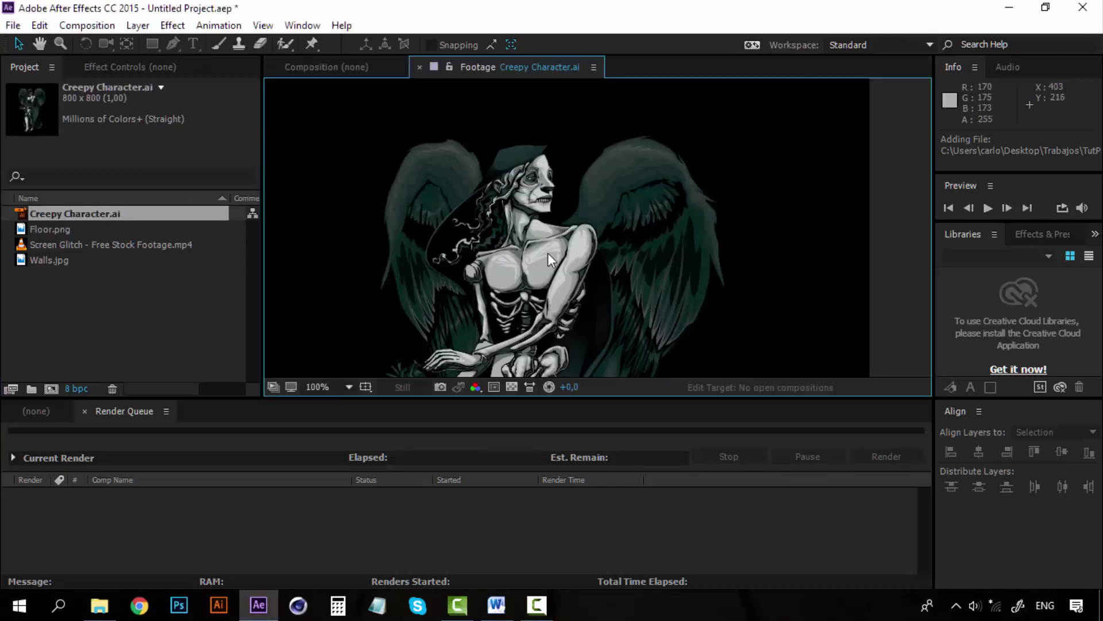
pyautogui.scroll(5, 585, 285)
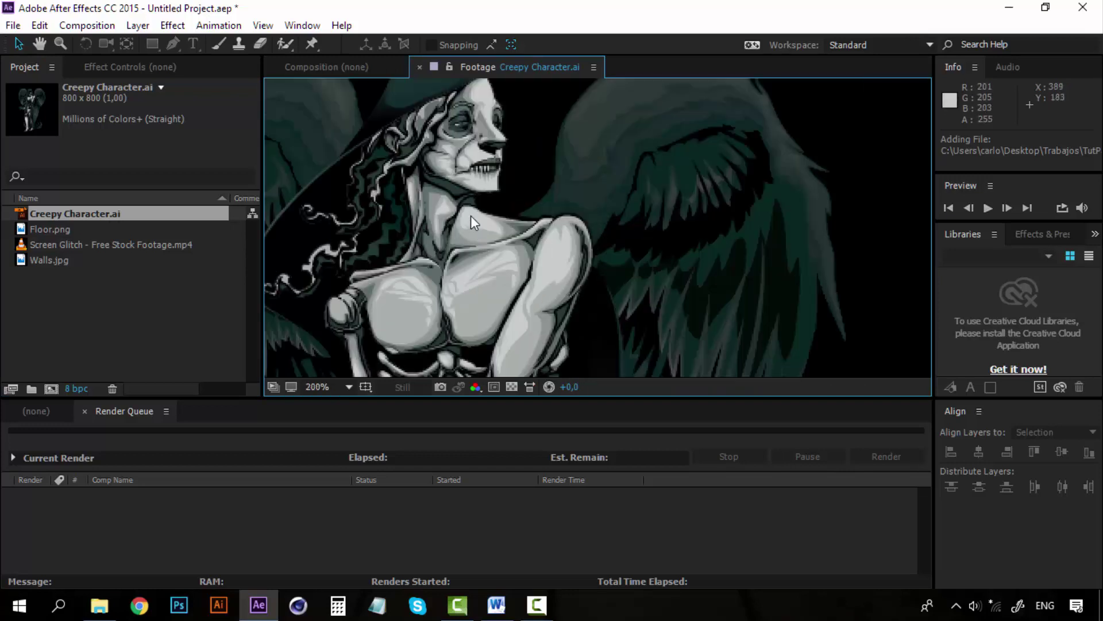
pyautogui.scroll(-4, 471, 190)
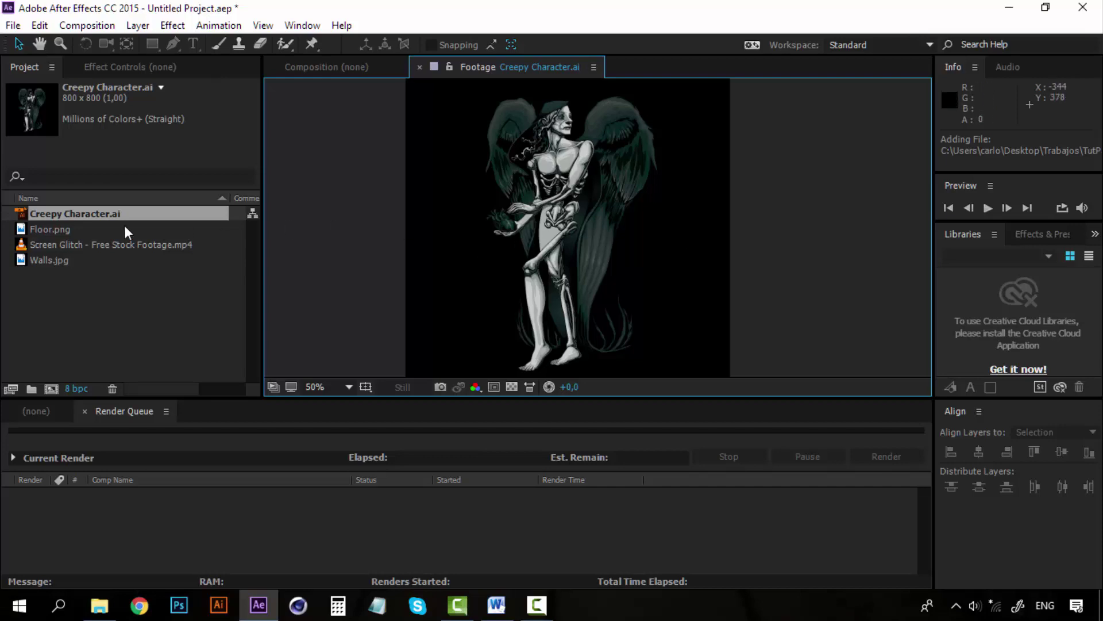
# Preview the Floor.png wood floor and the Walls.jpg brick wall images
pyautogui.click(82, 229)
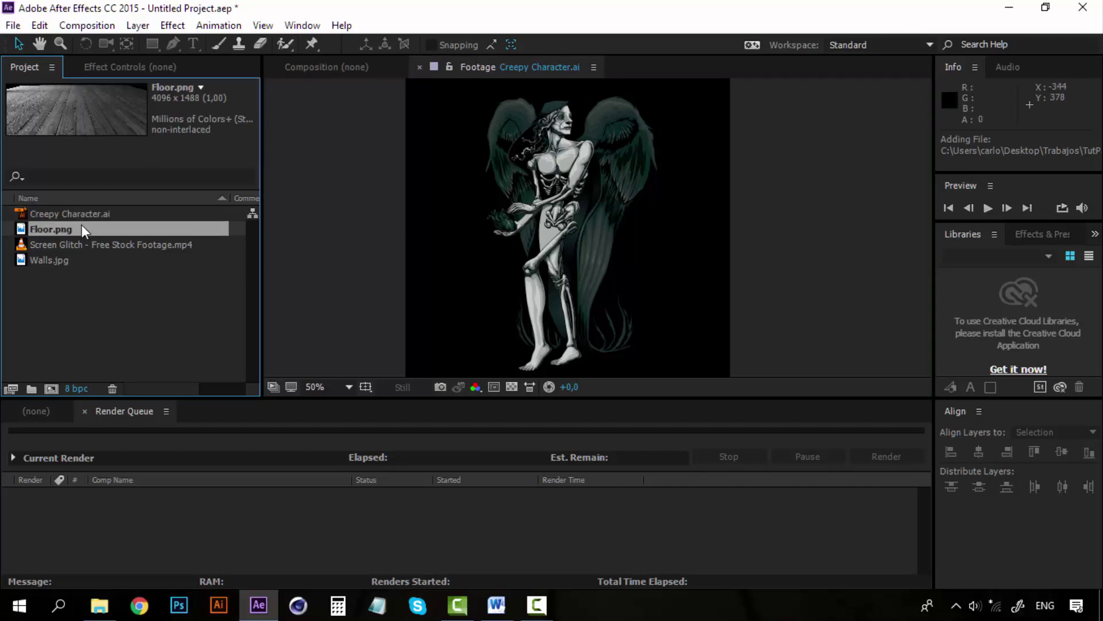
pyautogui.doubleClick(50, 227)
pyautogui.scroll(-4, 642, 200)
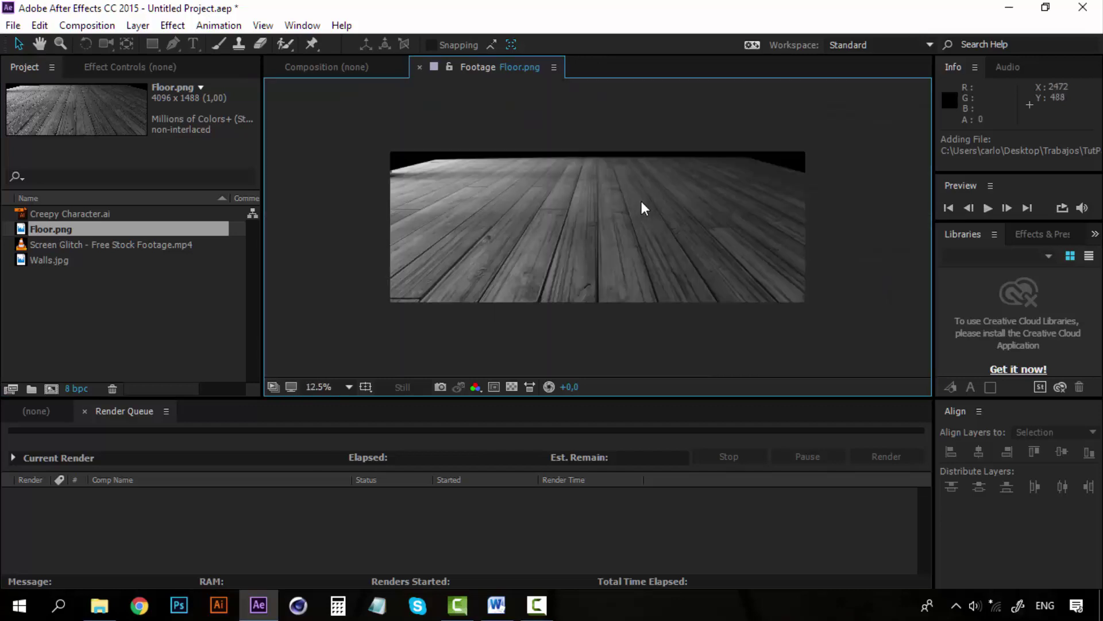
pyautogui.doubleClick(52, 261)
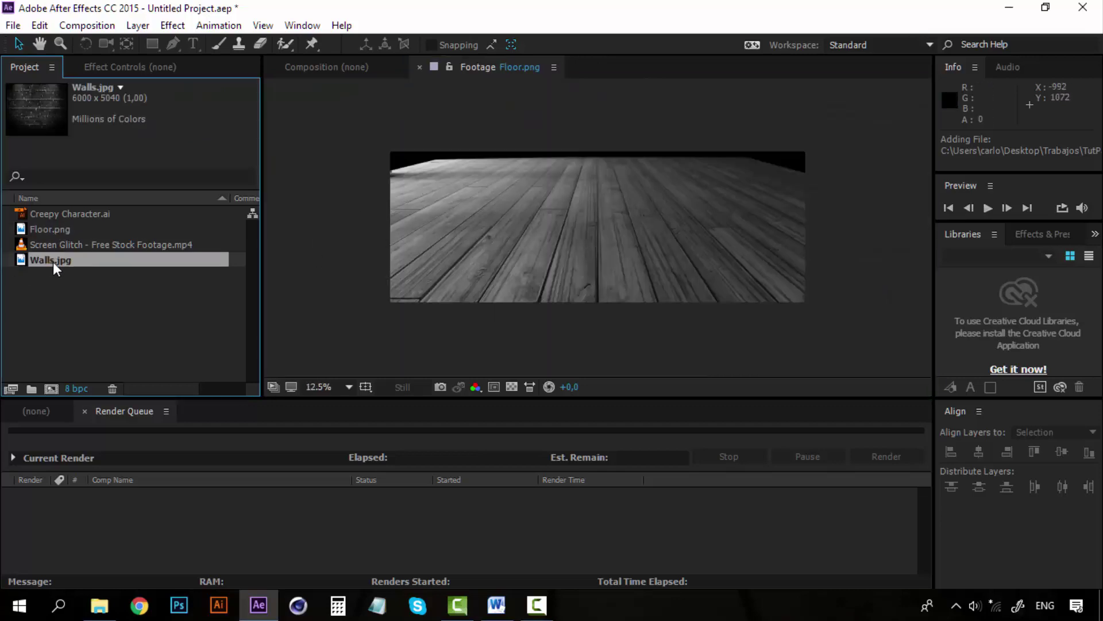
pyautogui.scroll(-1, 643, 206)
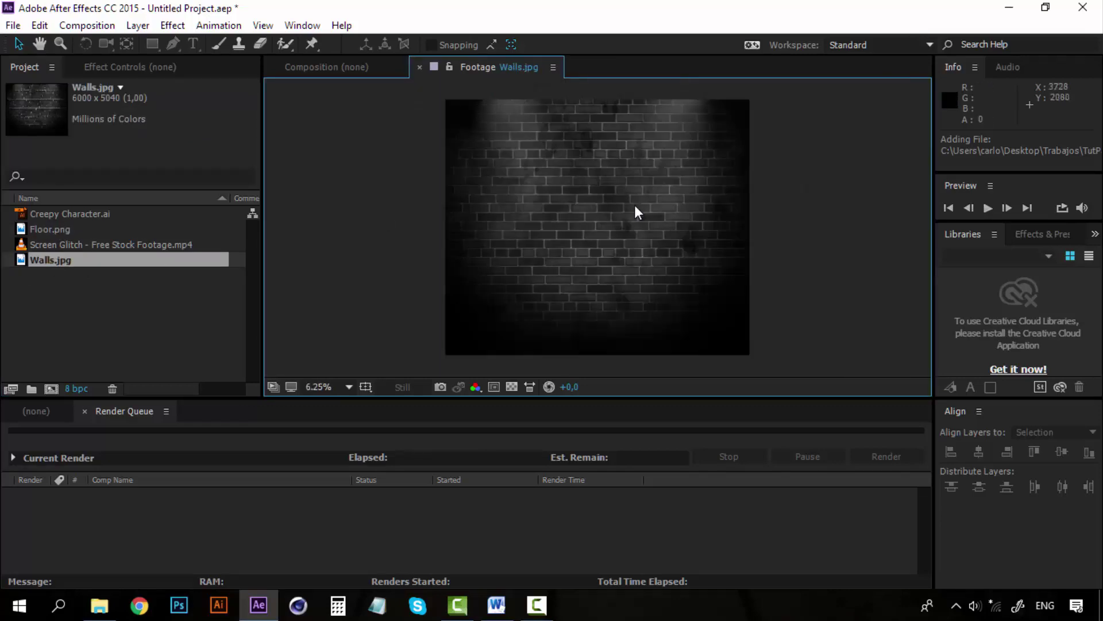
pyautogui.scroll(1, 635, 205)
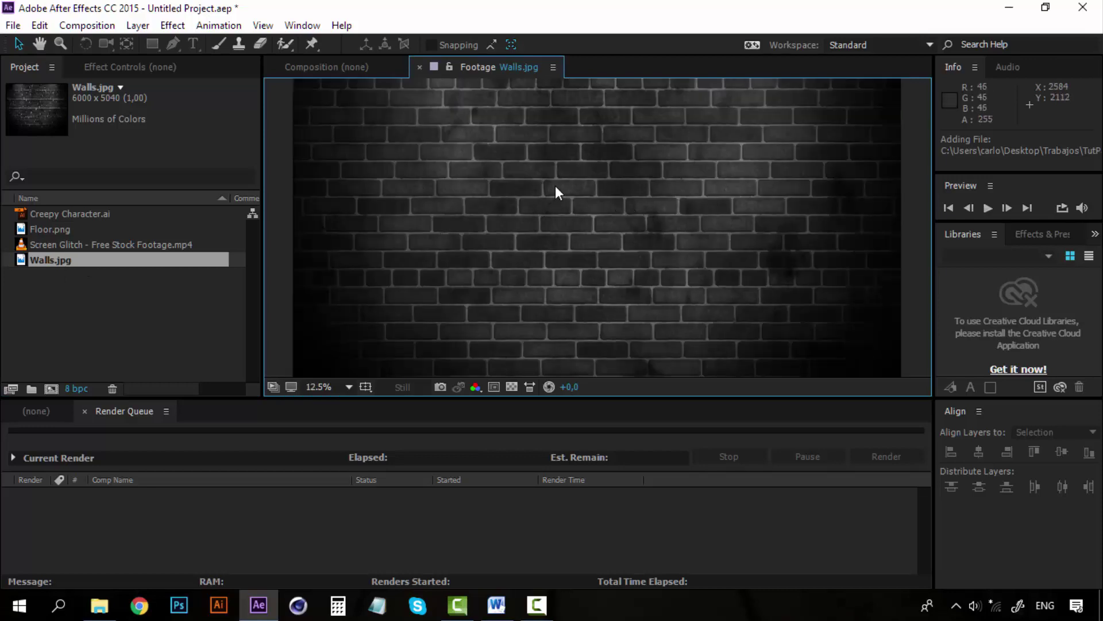
# Select the Screen Glitch, Walls.jpg, Floor.png and Creepy Character.ai items in the Project panel in turn
pyautogui.click(147, 245)
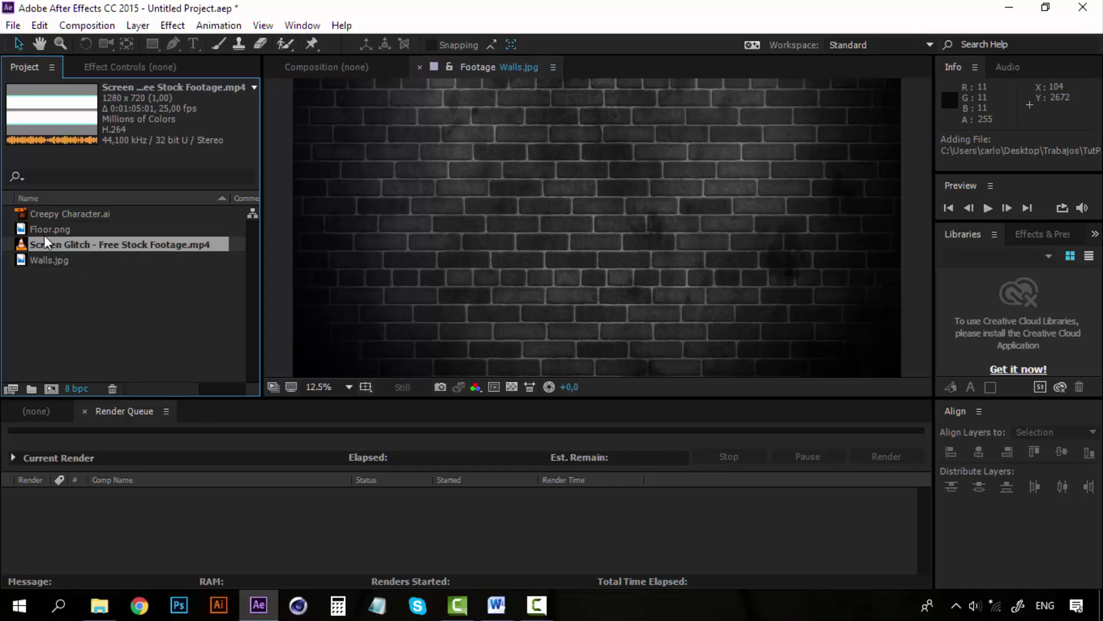
pyautogui.click(56, 259)
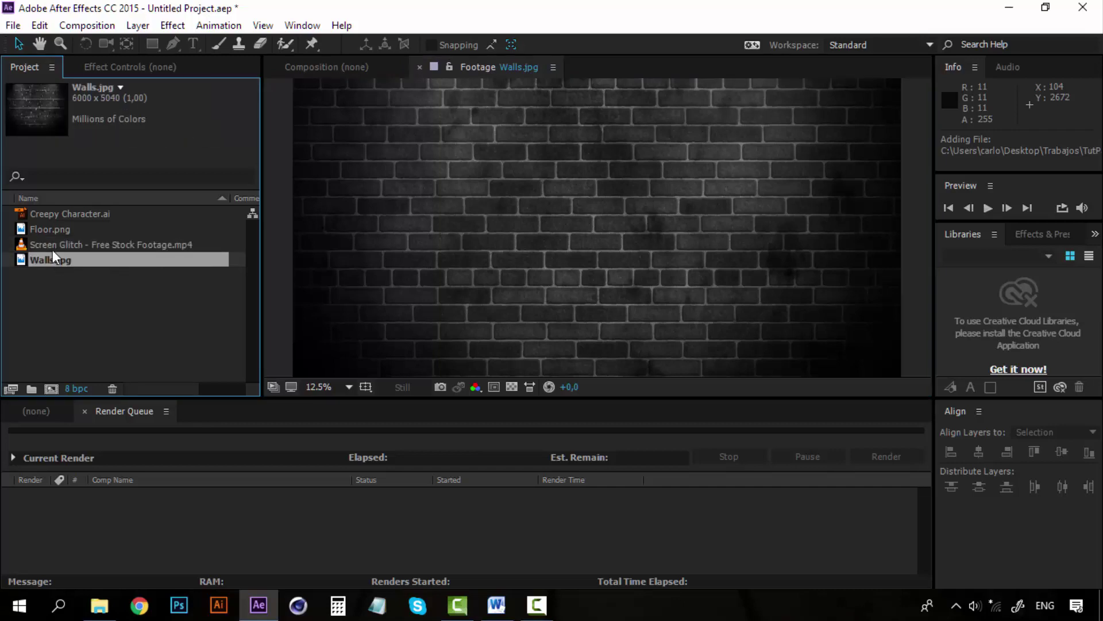
pyautogui.click(53, 250)
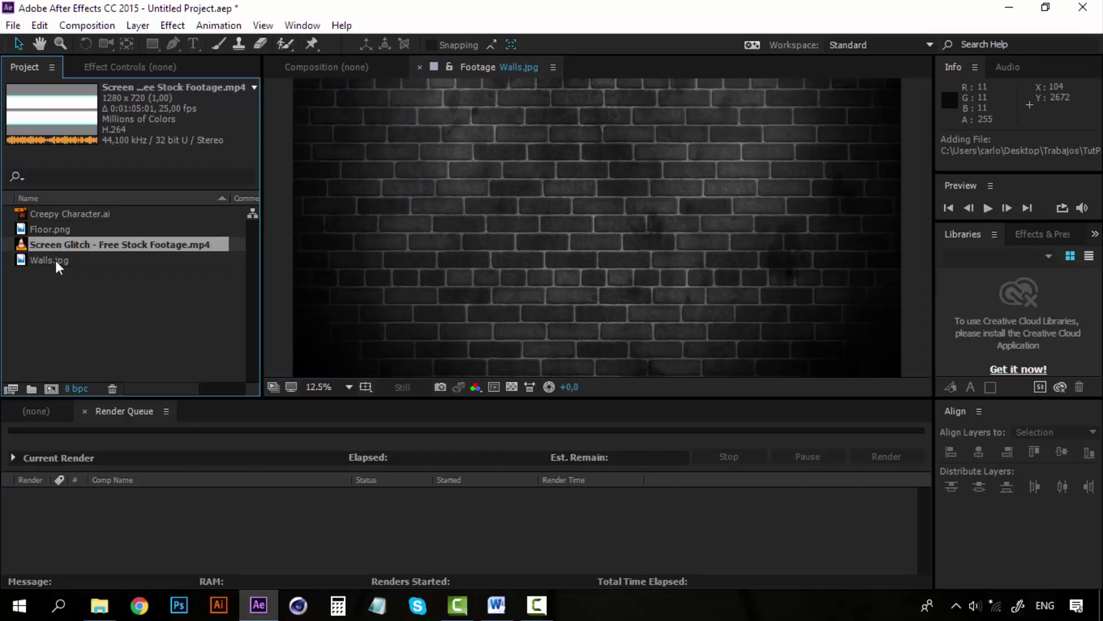
pyautogui.click(56, 259)
pyautogui.click(57, 230)
pyautogui.click(59, 214)
pyautogui.click(58, 230)
pyautogui.click(59, 260)
pyautogui.click(63, 230)
pyautogui.click(70, 215)
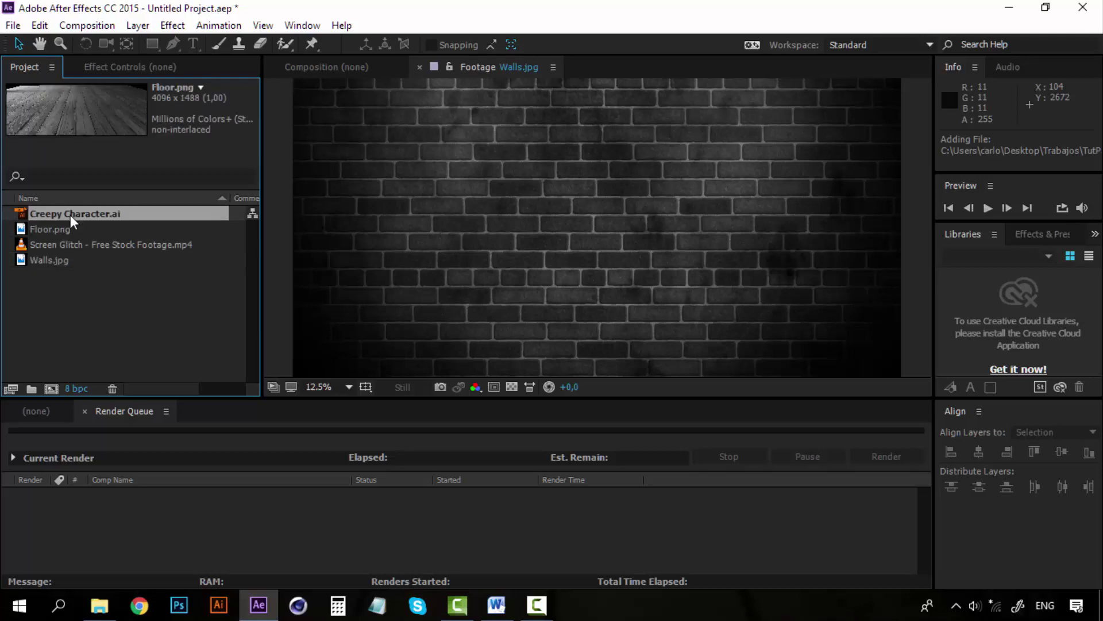
pyautogui.click(66, 226)
pyautogui.click(77, 218)
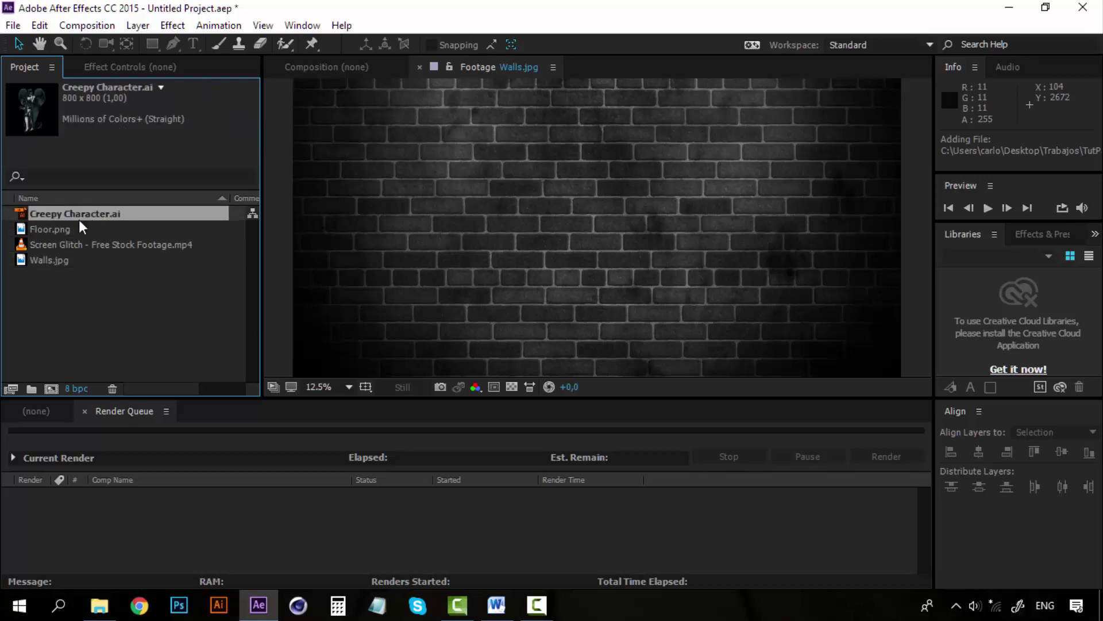
# Close the Walls.jpg footage tab and return focus to the empty Composition viewer
pyautogui.click(419, 67)
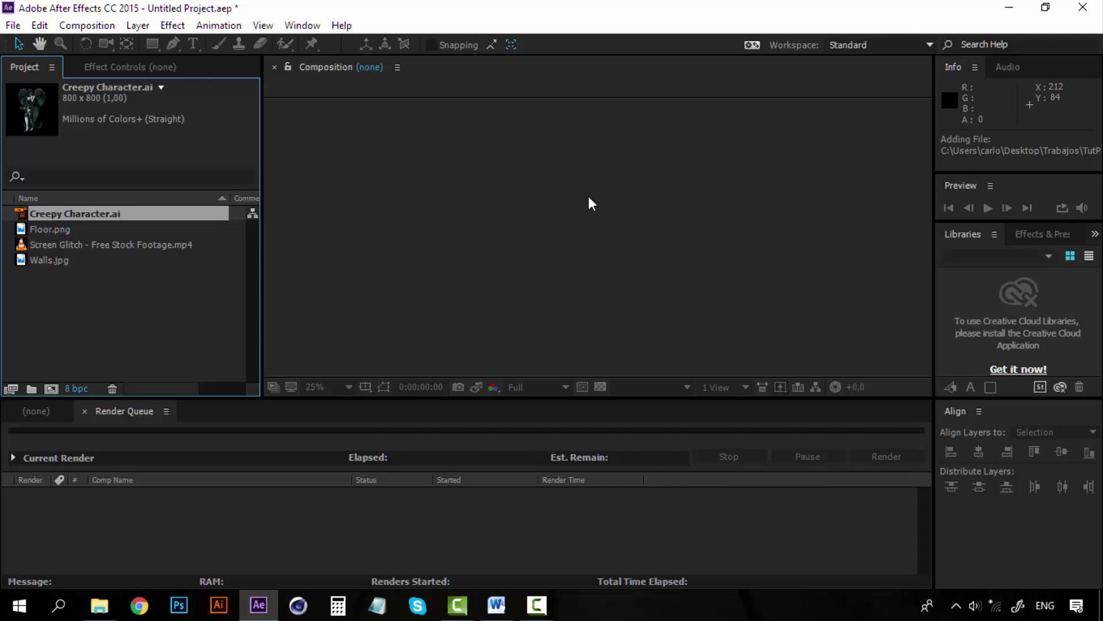
pyautogui.click(644, 260)
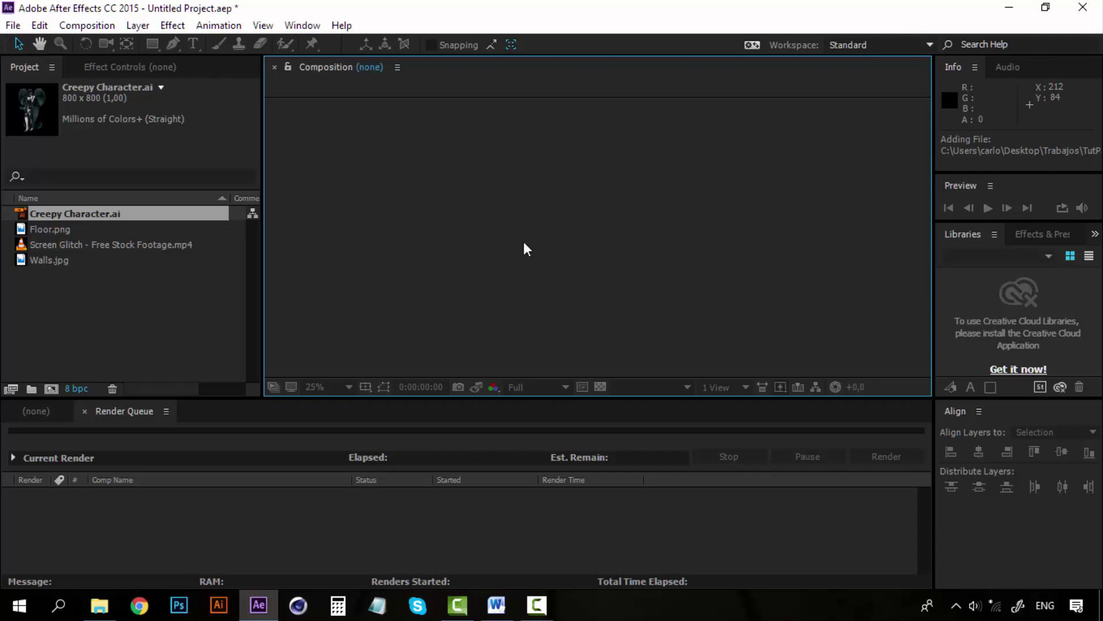
pyautogui.hotkey('ctrl', 'y')
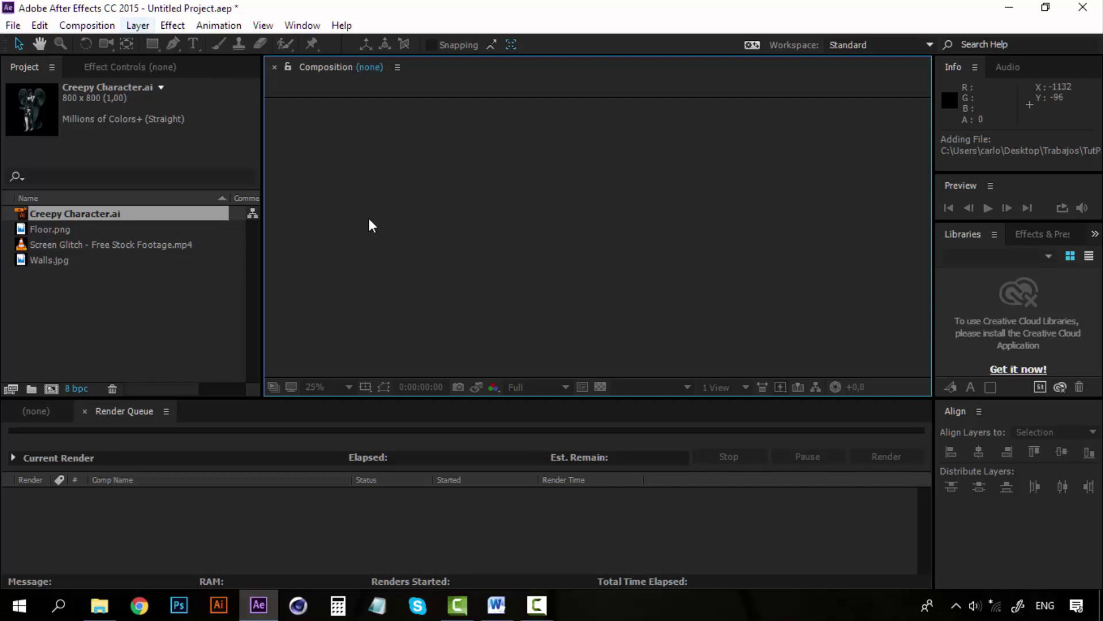
# Create Comp 1 with the HDTV 1080 29.97 preset and a 0;00;50;00 duration
pyautogui.click(86, 25)
pyautogui.click(119, 47)
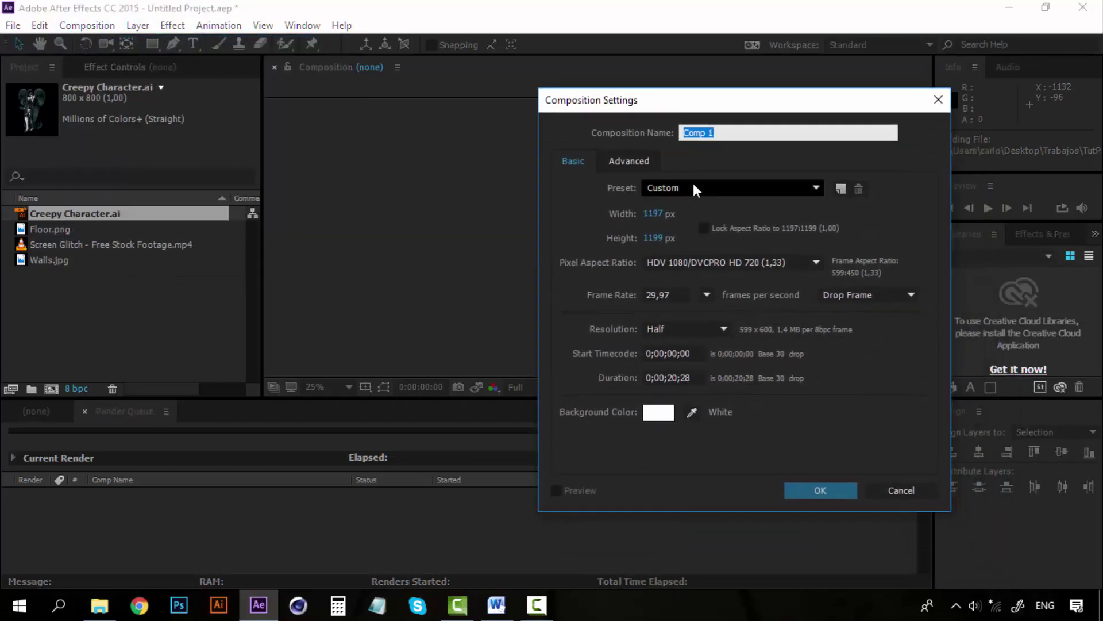
pyautogui.click(697, 186)
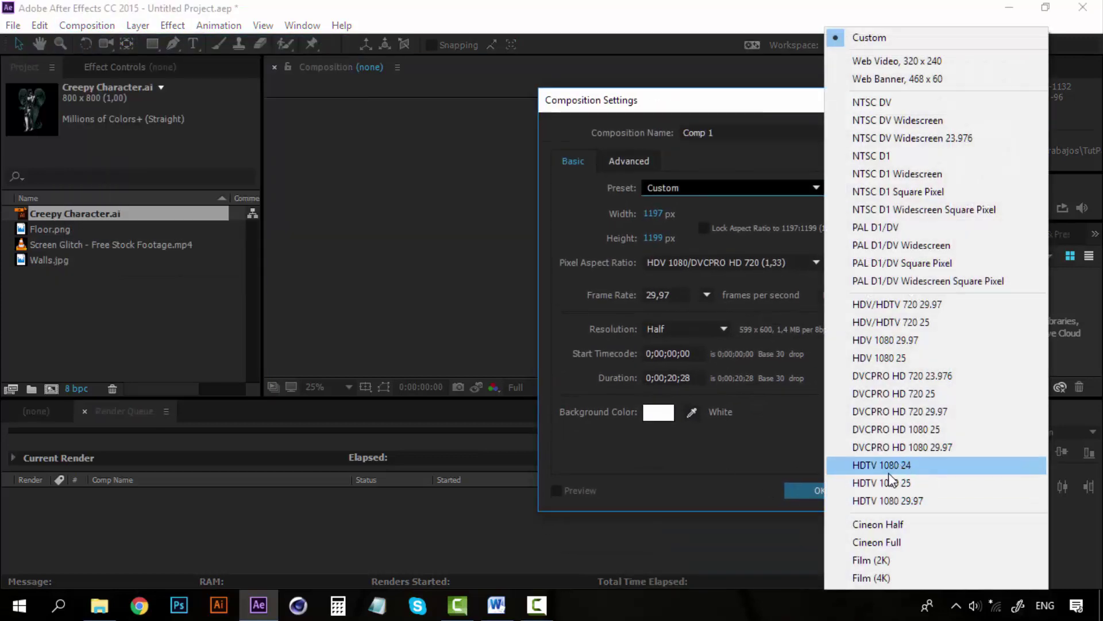
pyautogui.click(904, 500)
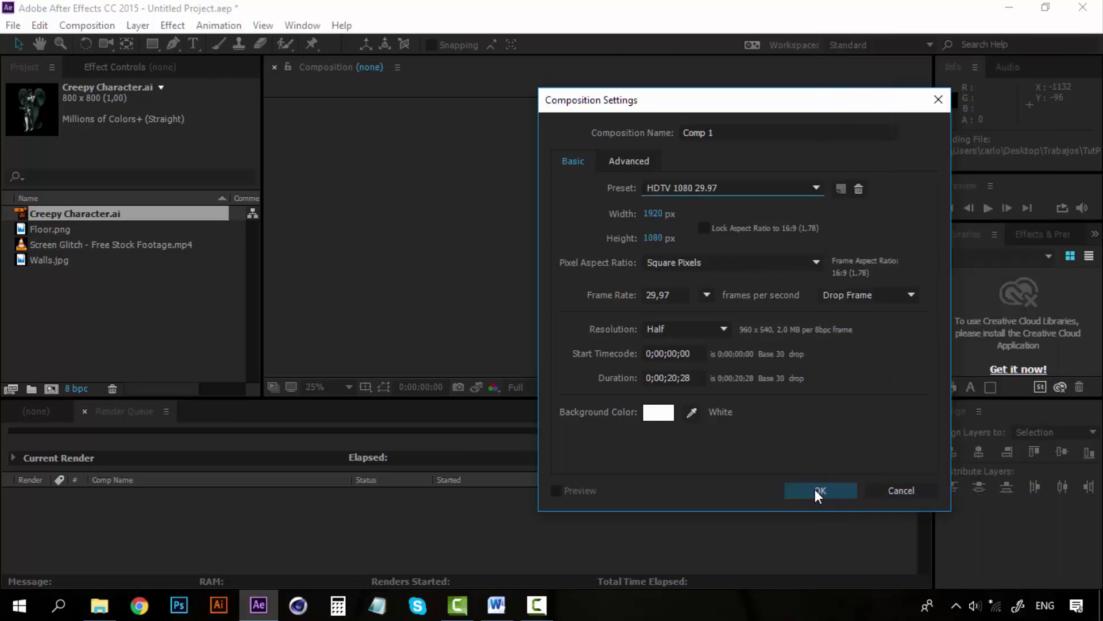
pyautogui.click(671, 378)
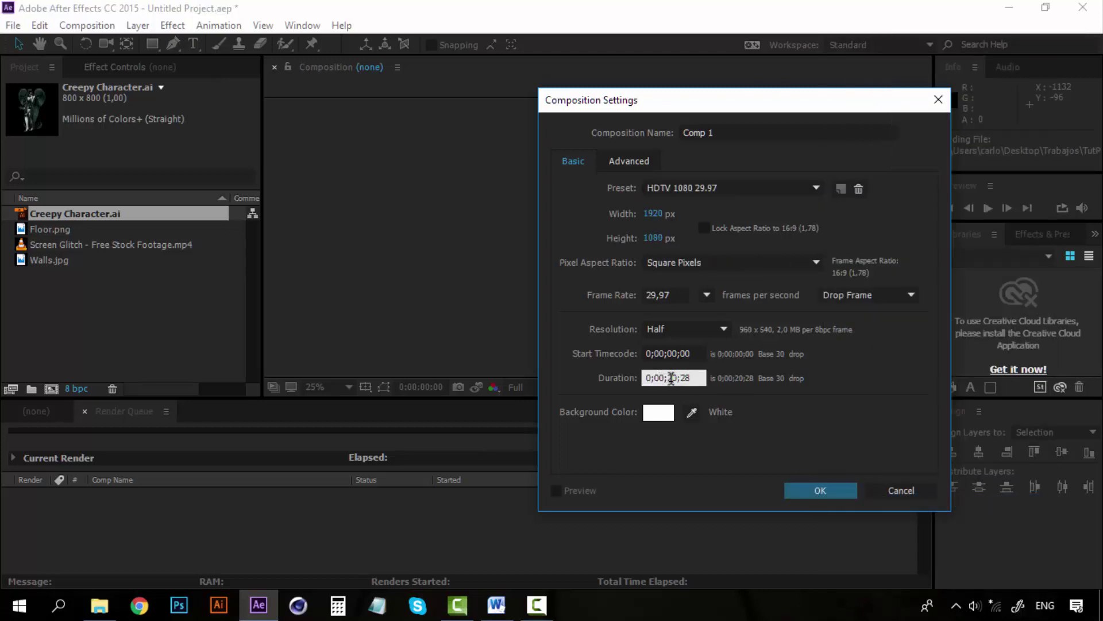
pyautogui.moveTo(667, 377); pyautogui.dragTo(681, 377)
pyautogui.write('50;00')
pyautogui.click(813, 490)
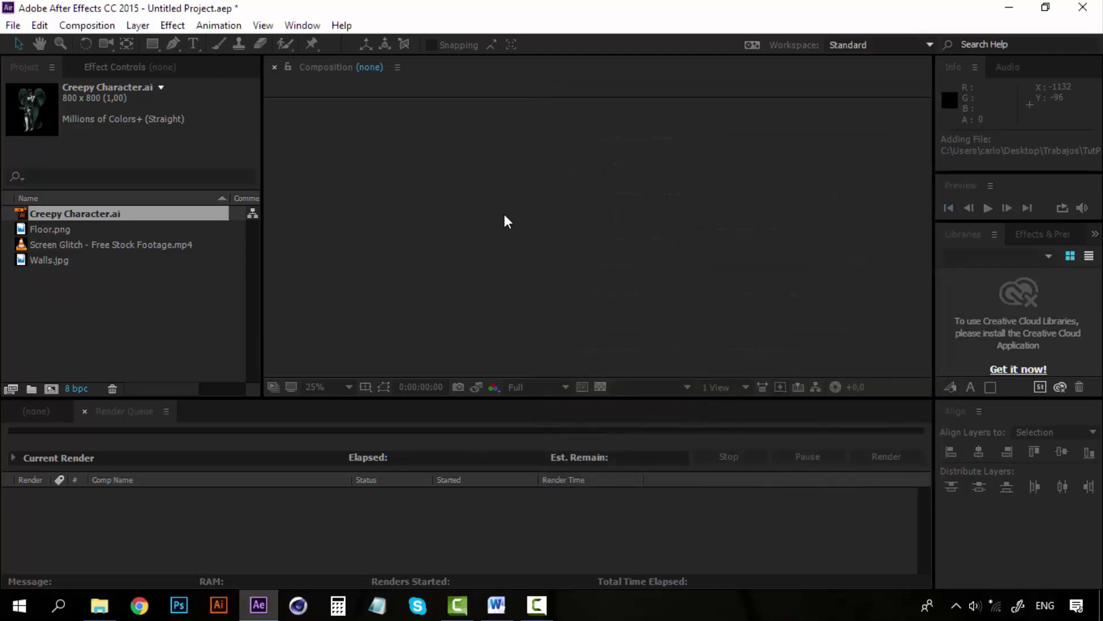
# Place Walls.jpg into Comp 1 and scale the layer to fill the frame
pyautogui.click(55, 246)
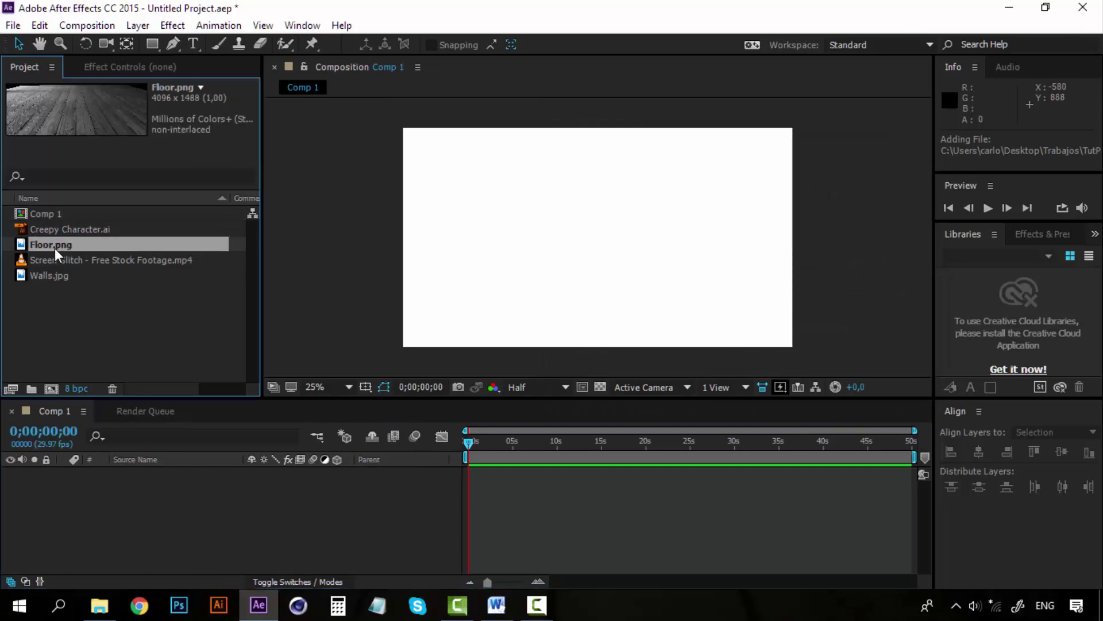
pyautogui.click(53, 277)
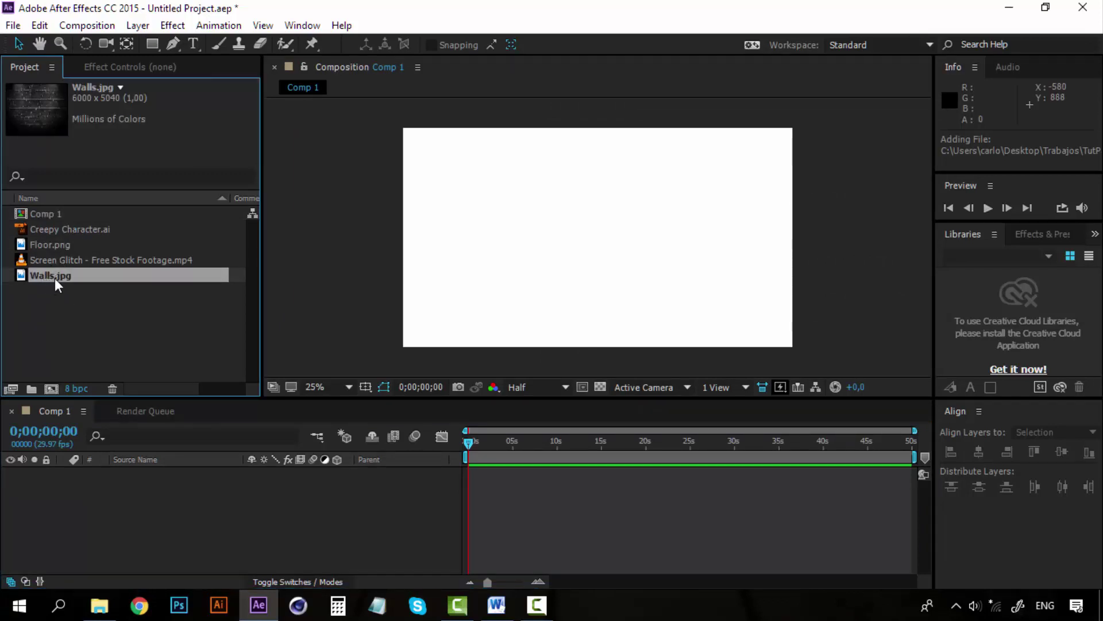
pyautogui.moveTo(54, 278); pyautogui.dragTo(586, 264)
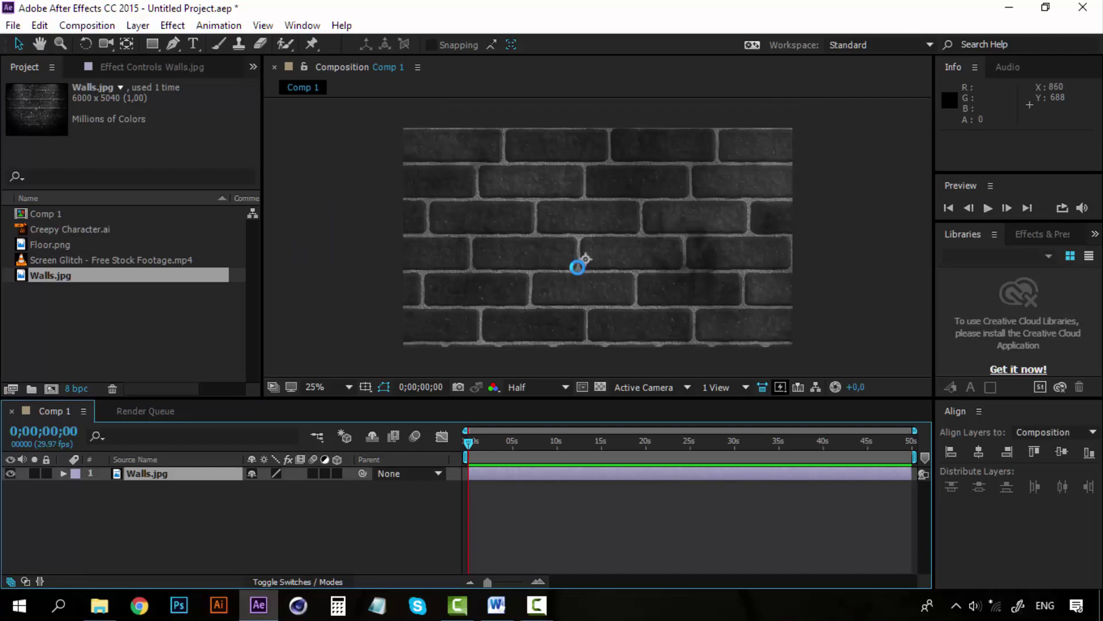
pyautogui.rightClick(532, 220)
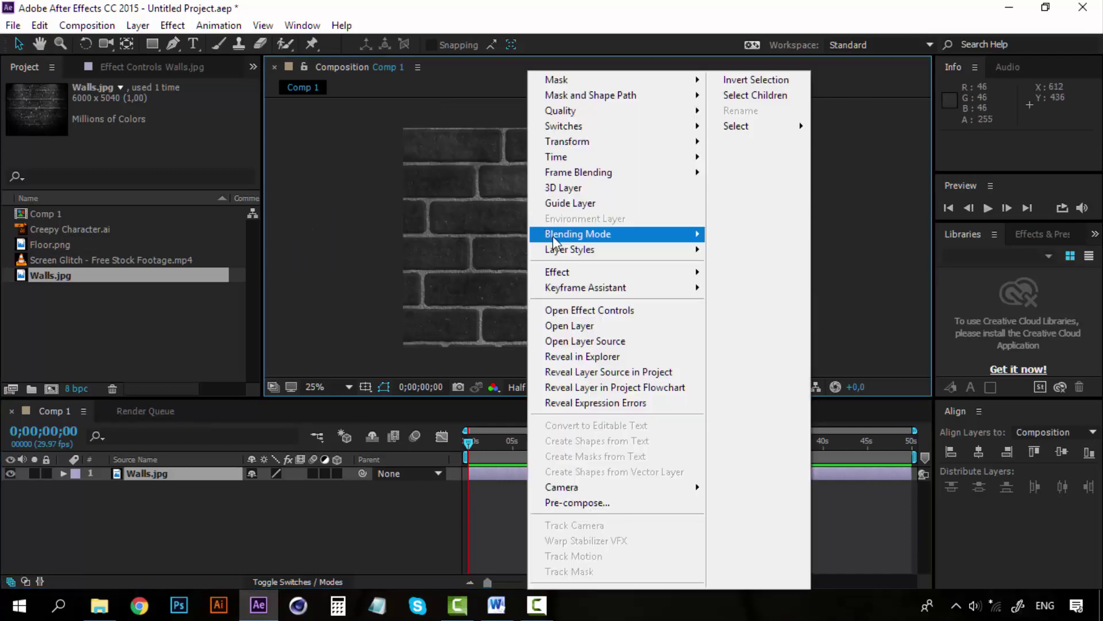
pyautogui.moveTo(637, 140)
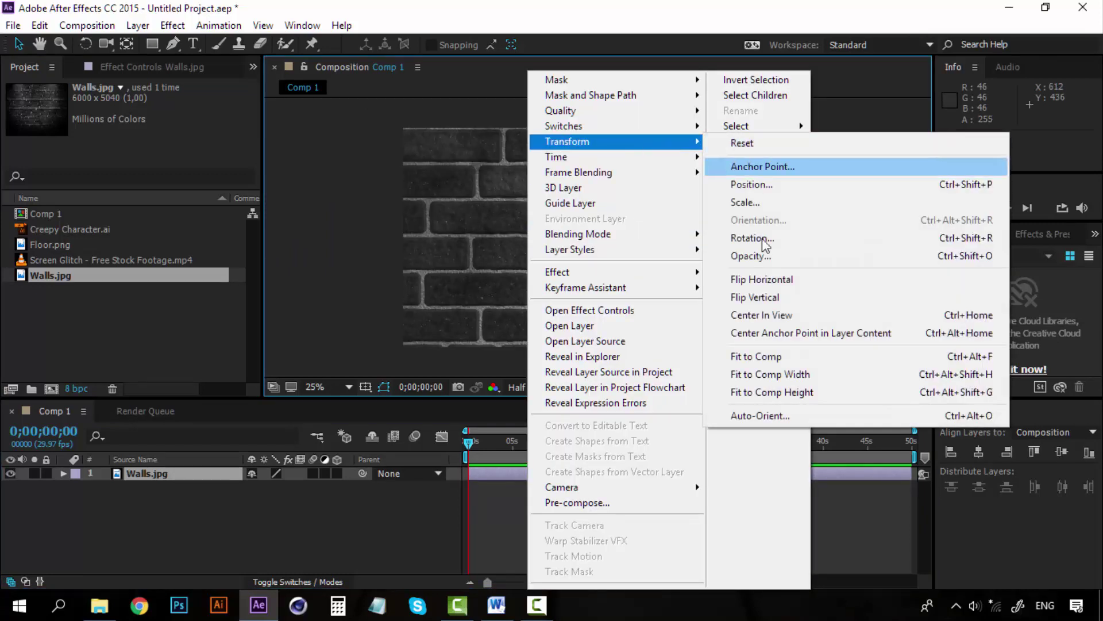
pyautogui.click(754, 356)
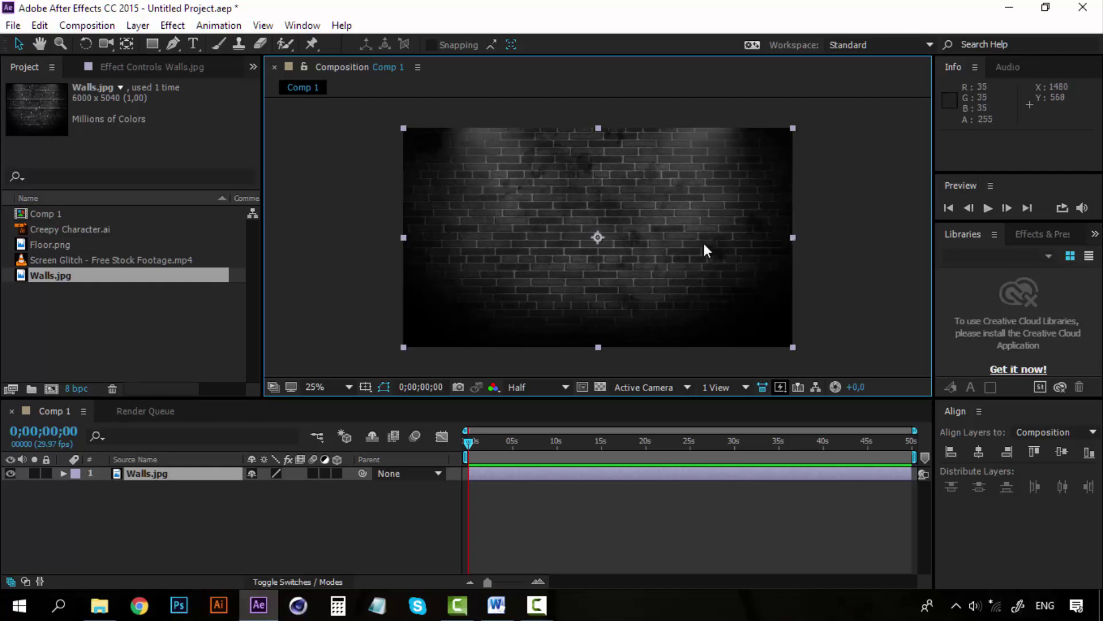
# Duplicate the Walls.jpg layer into four copies and make all four 3D layers
pyautogui.click(165, 477)
pyautogui.hotkey('ctrl', 'd')
pyautogui.hotkey('ctrl', 'd')
pyautogui.hotkey('ctrl', 'd')
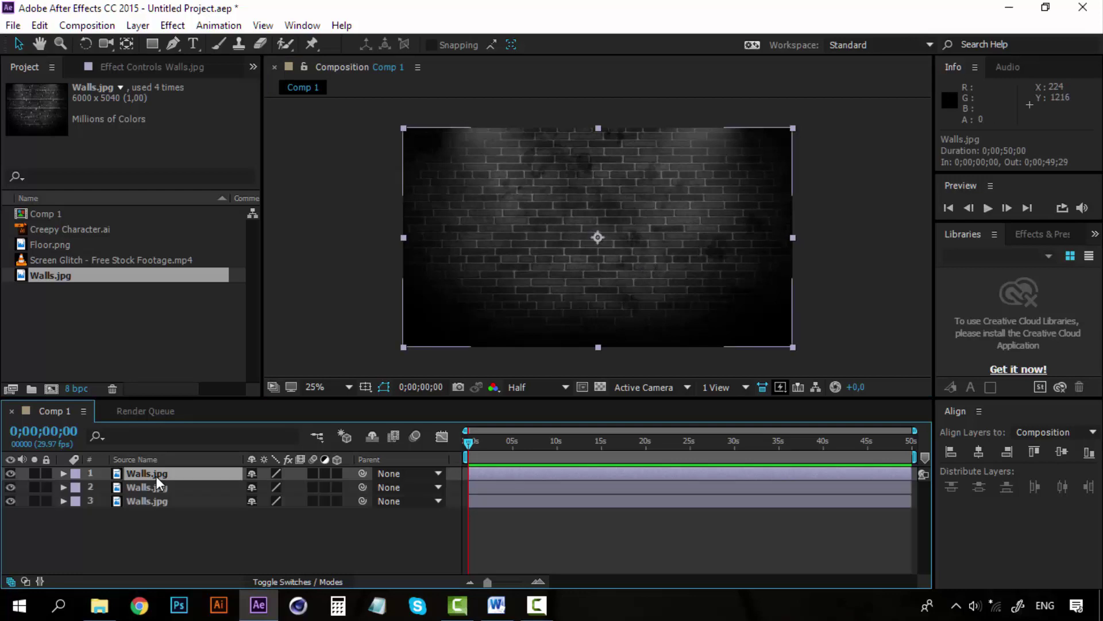
pyautogui.click(144, 505)
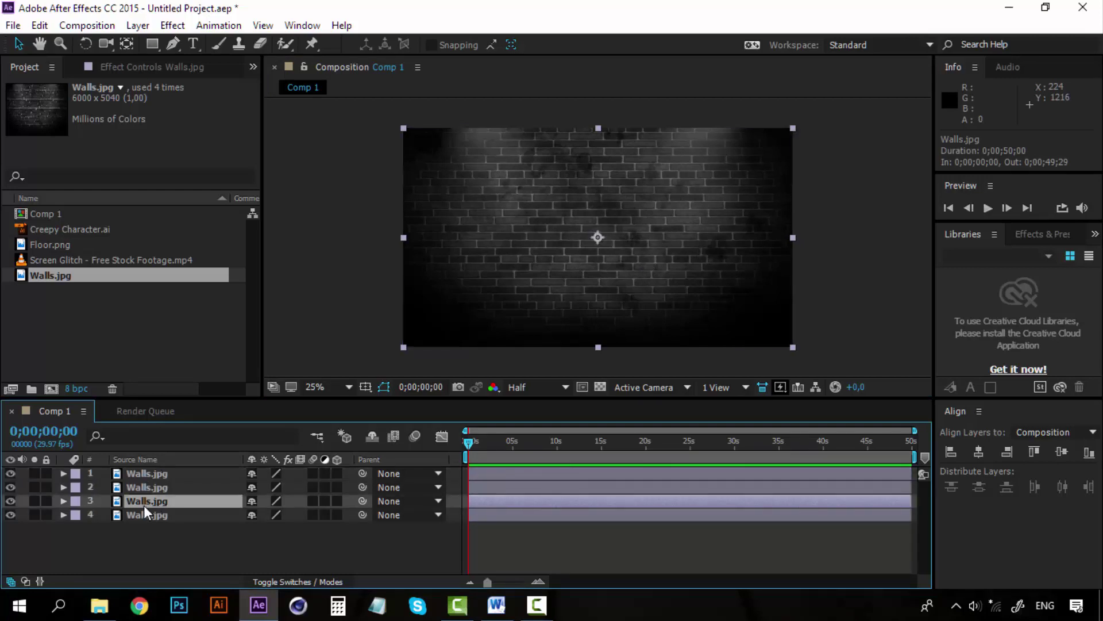
pyautogui.click(140, 514)
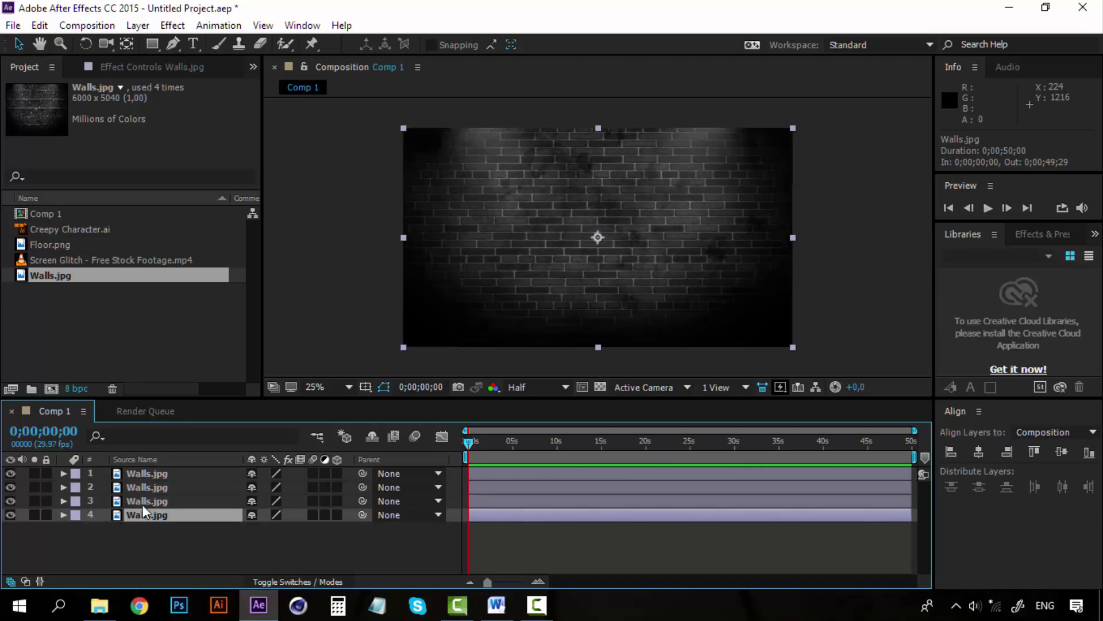
pyautogui.keyDown('shift'); pyautogui.click(147, 472); pyautogui.keyUp('shift')
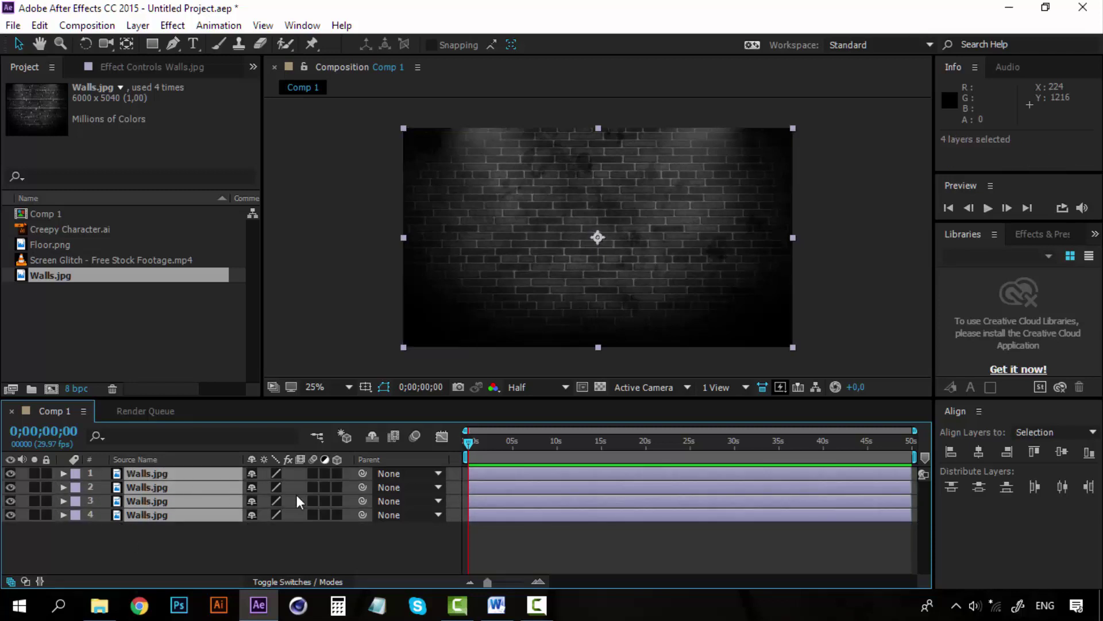
pyautogui.click(336, 476)
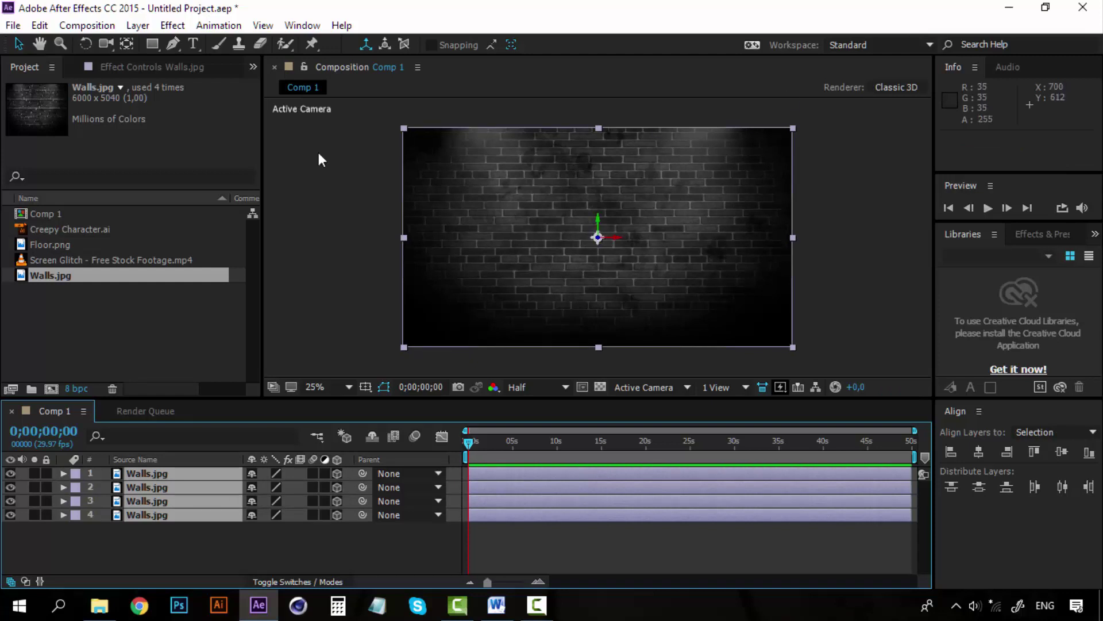
# Try rotating the walls 68° on the vertical axis, undo it, and deselect the layers
pyautogui.click(84, 43)
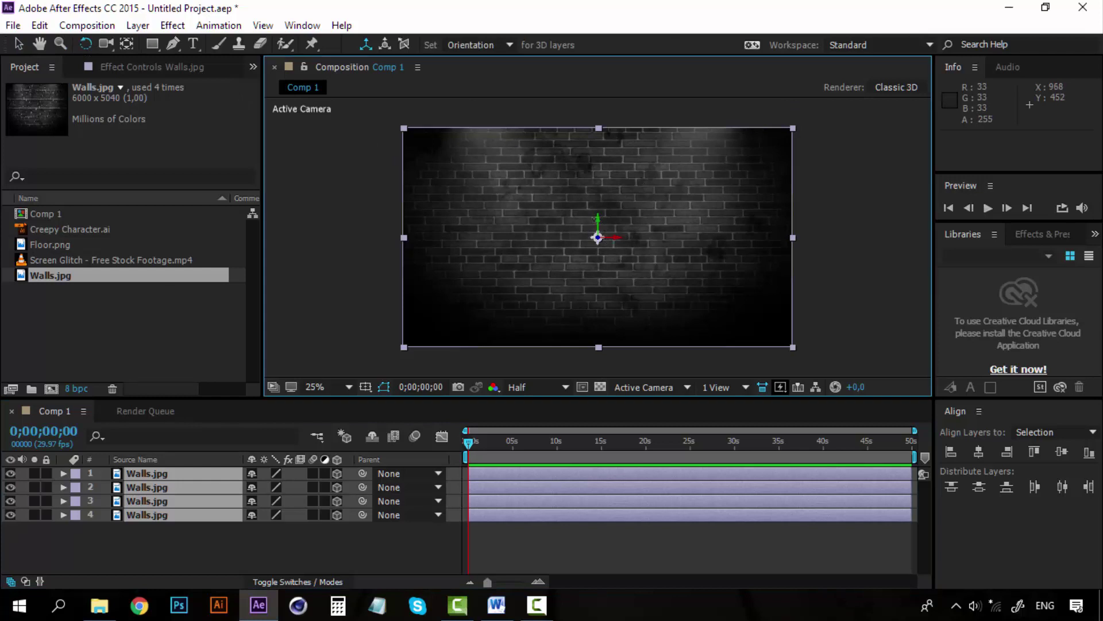
pyautogui.moveTo(600, 221); pyautogui.dragTo(623, 218)
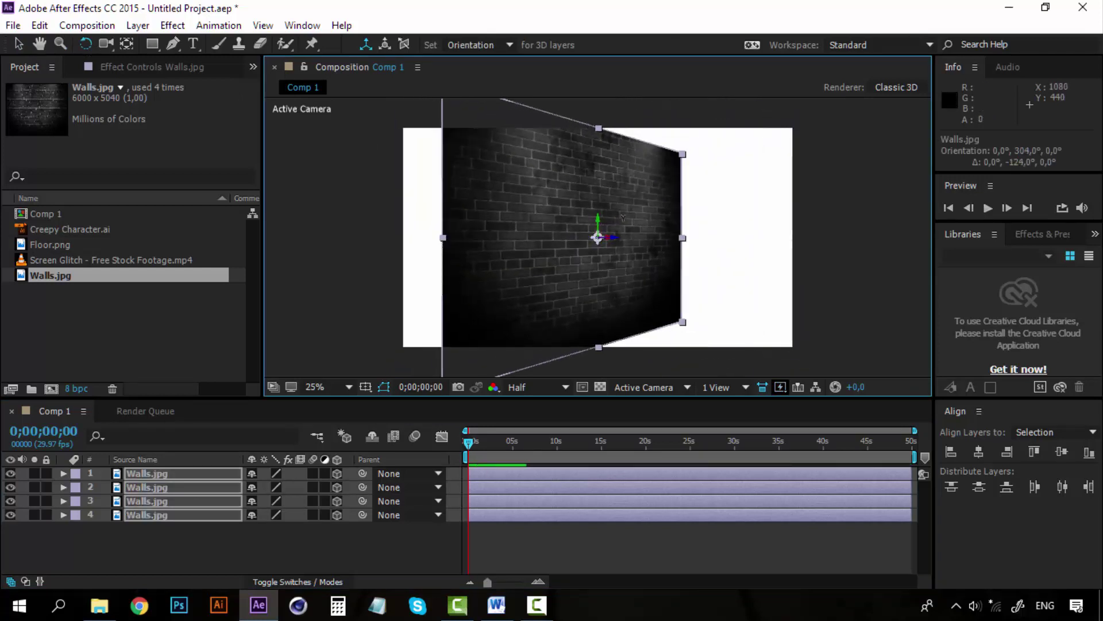
pyautogui.hotkey('ctrl', 'z')
pyautogui.hotkey('ctrl', 'z')
pyautogui.click(18, 44)
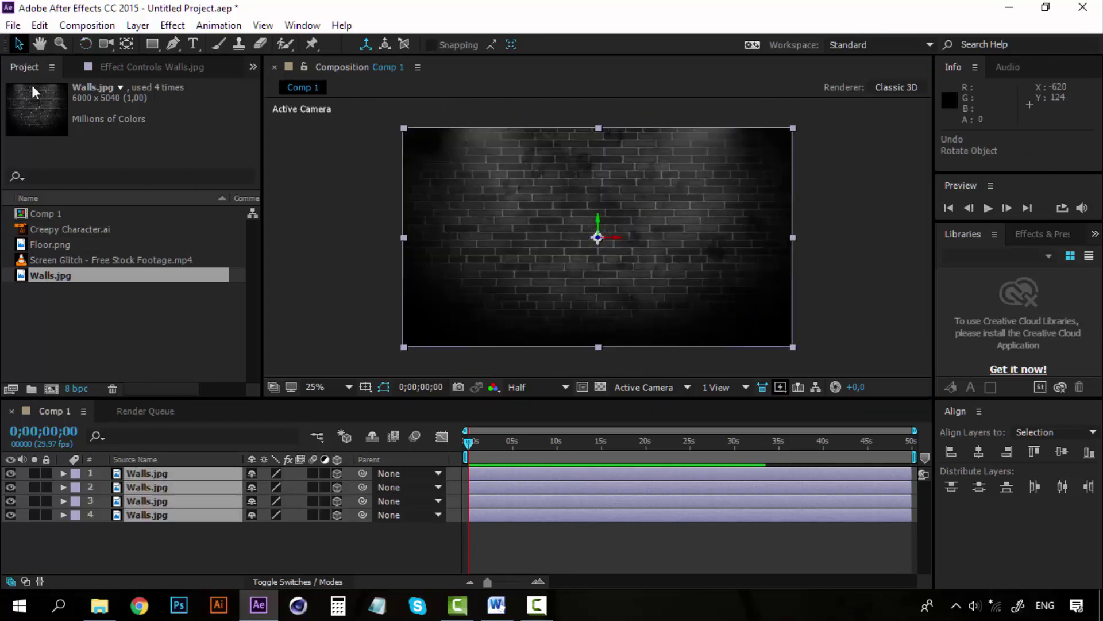
pyautogui.click(264, 537)
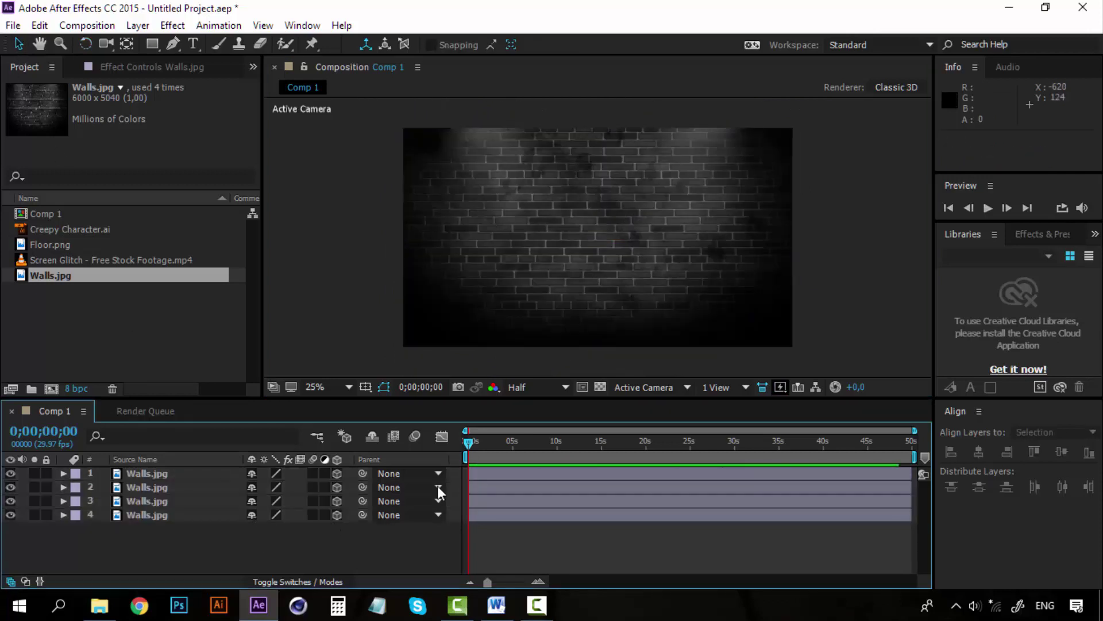
# Split the viewer into the 2 Views - Horizontal layout
pyautogui.click(687, 388)
pyautogui.click(717, 388)
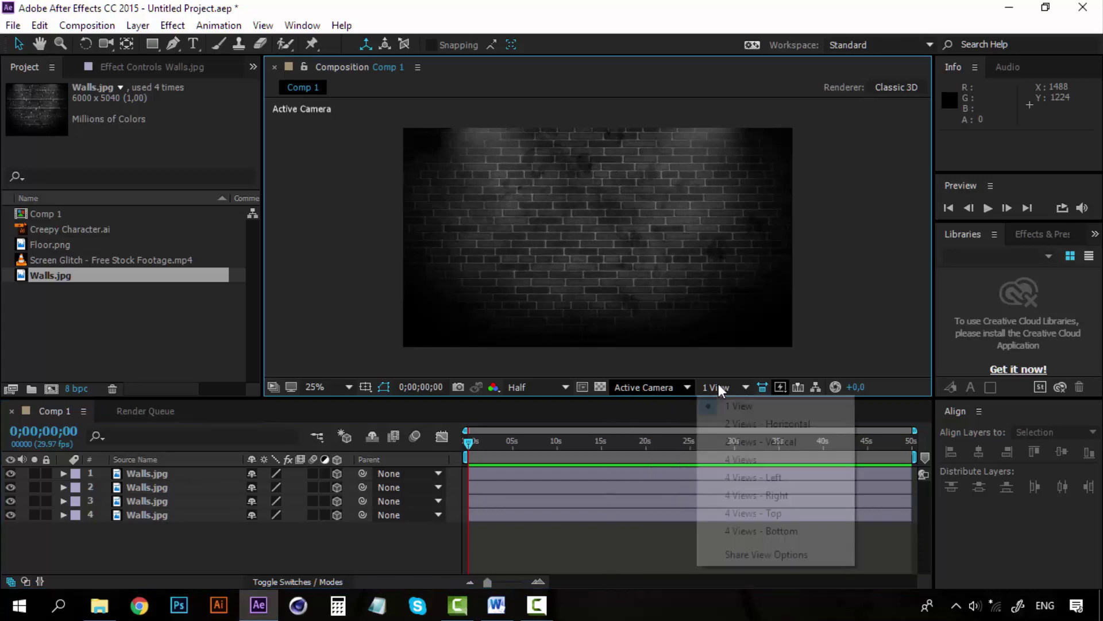
pyautogui.click(734, 421)
# Show Custom View 1 in the left view, zooming and panning to centre the wall
pyautogui.click(480, 132)
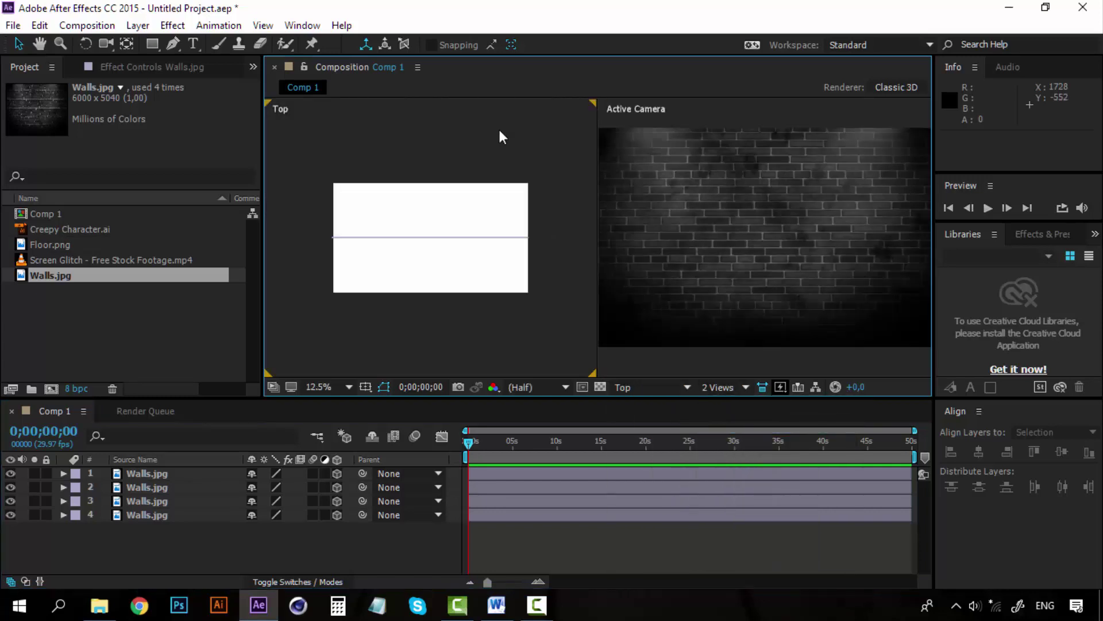
pyautogui.click(668, 392)
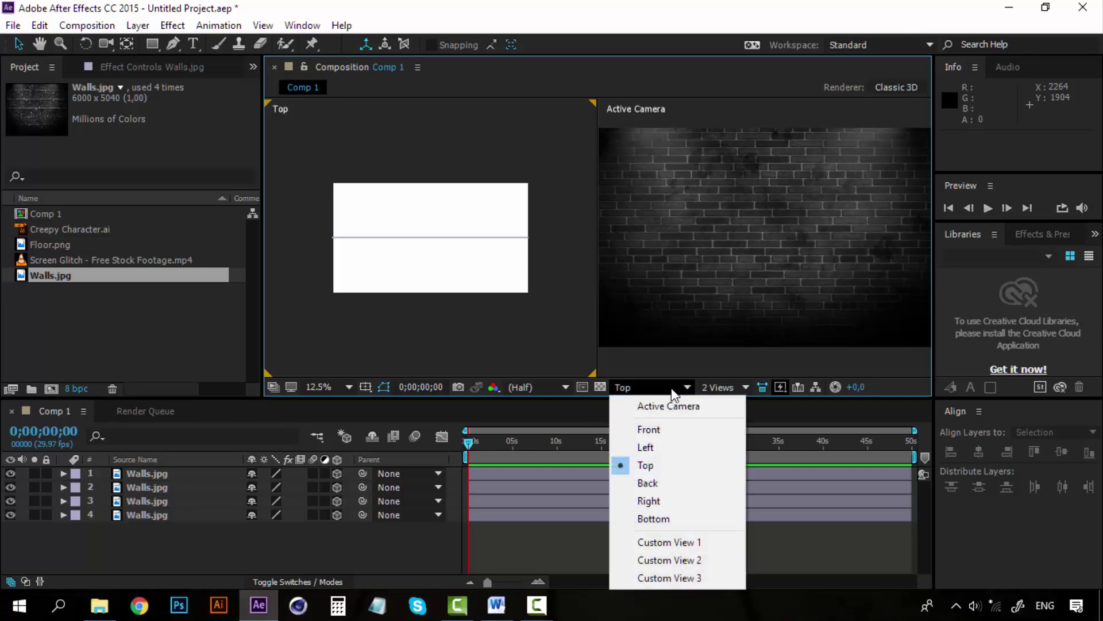
pyautogui.click(693, 541)
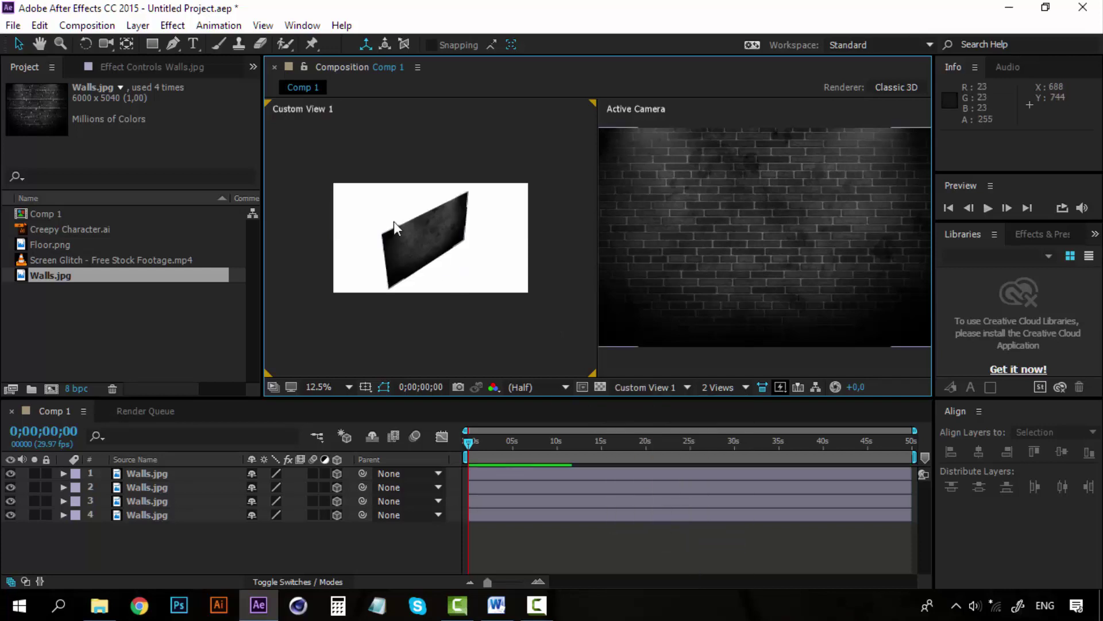
pyautogui.scroll(3, 374, 250)
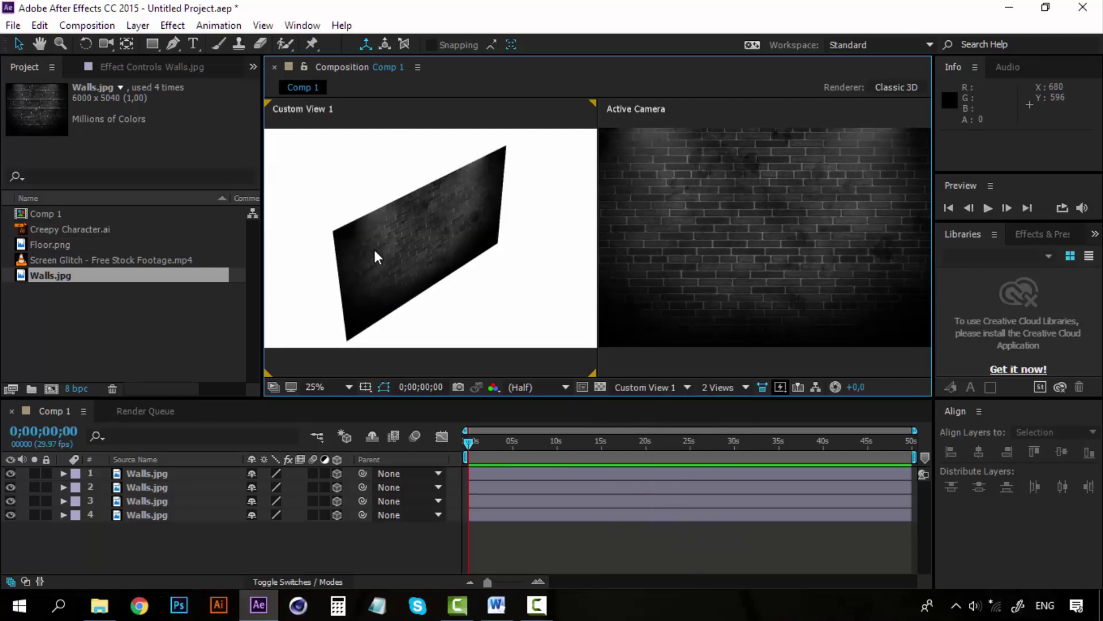
pyautogui.press('h')
pyautogui.scroll(-1, 443, 276)
pyautogui.moveTo(443, 275); pyautogui.dragTo(389, 264)
pyautogui.press('v')
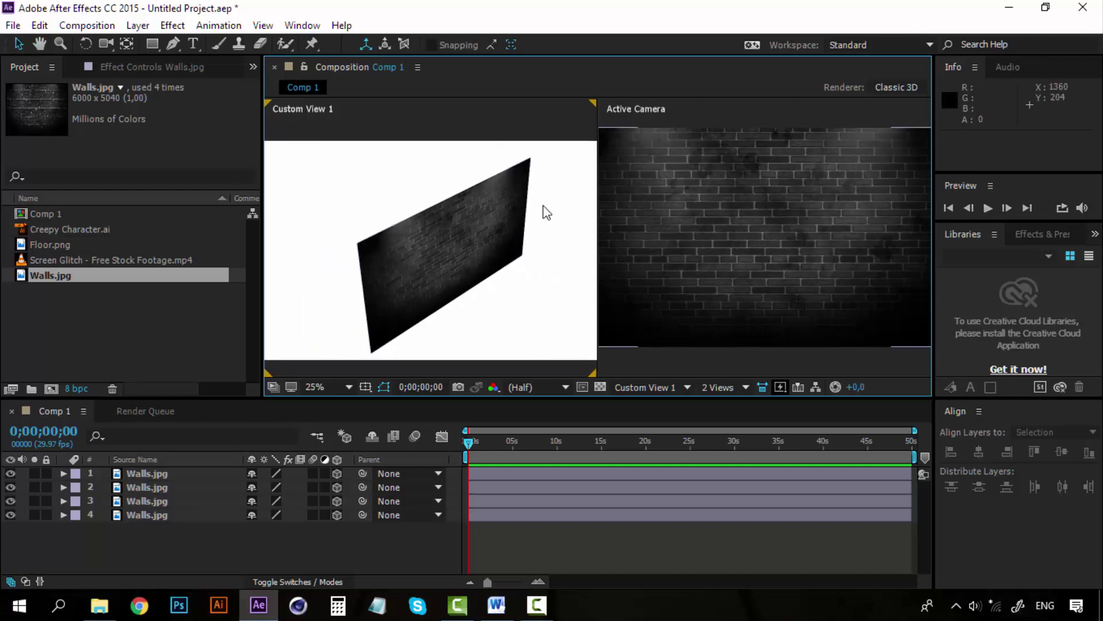
# Duplicate a wall into a fifth layer and hide it
pyautogui.click(381, 242)
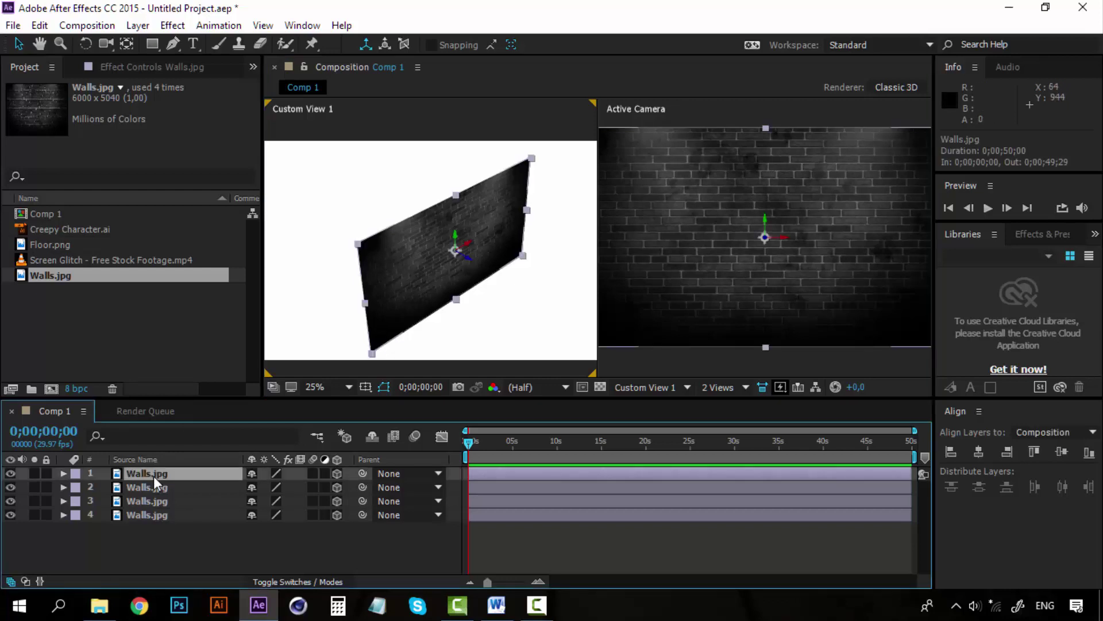
pyautogui.hotkey('ctrl', 'd')
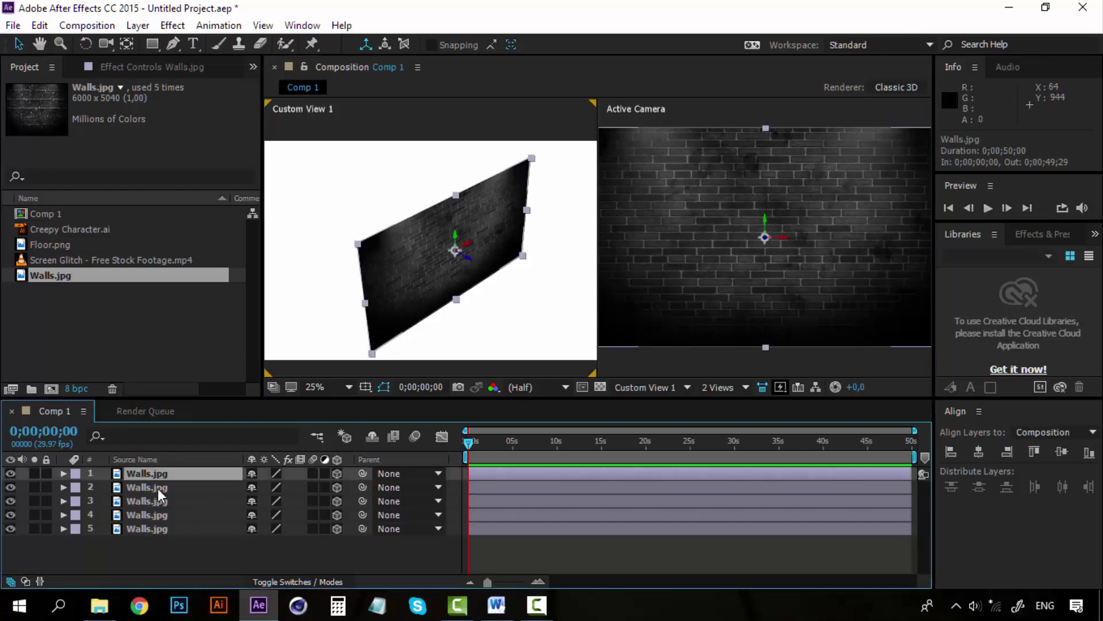
pyautogui.click(11, 528)
# Rename layer 4 to Front Wall
pyautogui.click(155, 511)
pyautogui.click(147, 475)
pyautogui.click(140, 508)
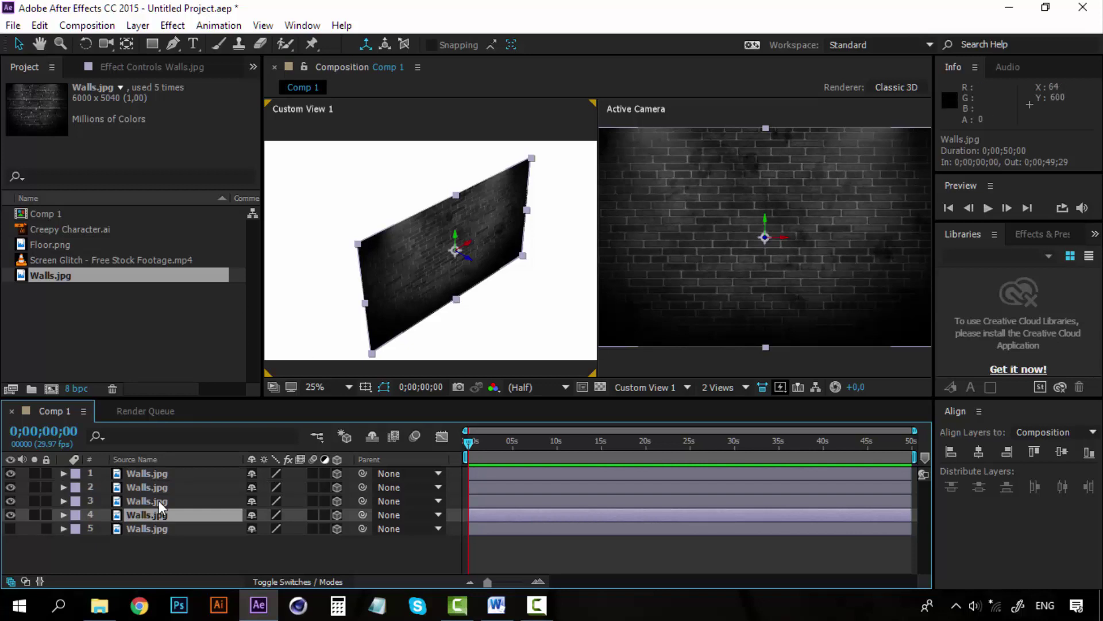
pyautogui.click(150, 505)
pyautogui.click(150, 515)
pyautogui.rightClick(145, 516)
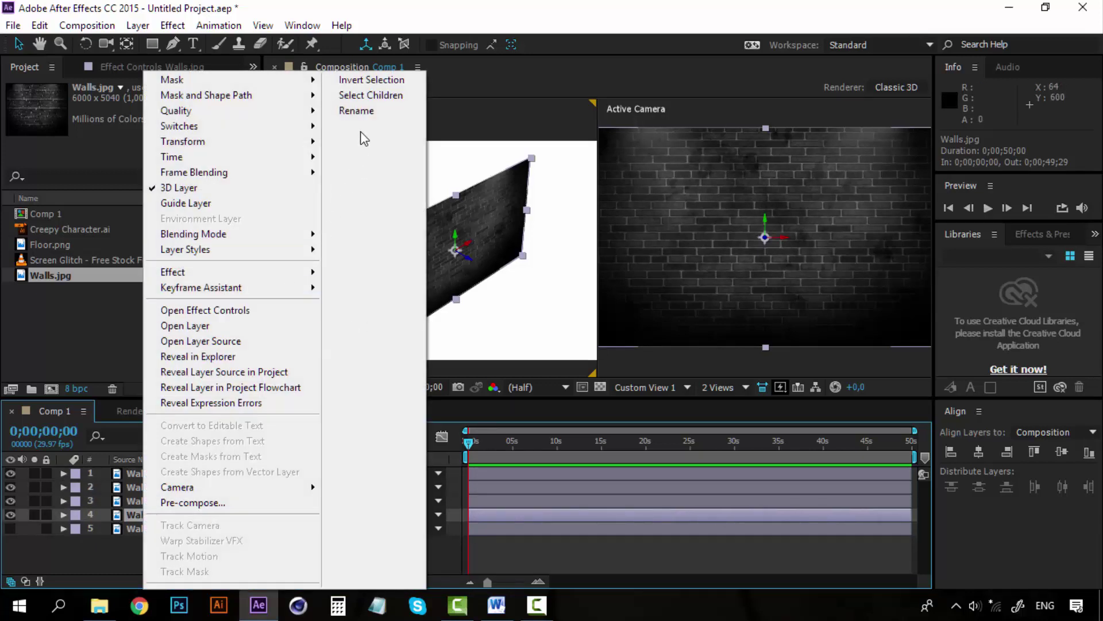
pyautogui.click(371, 110)
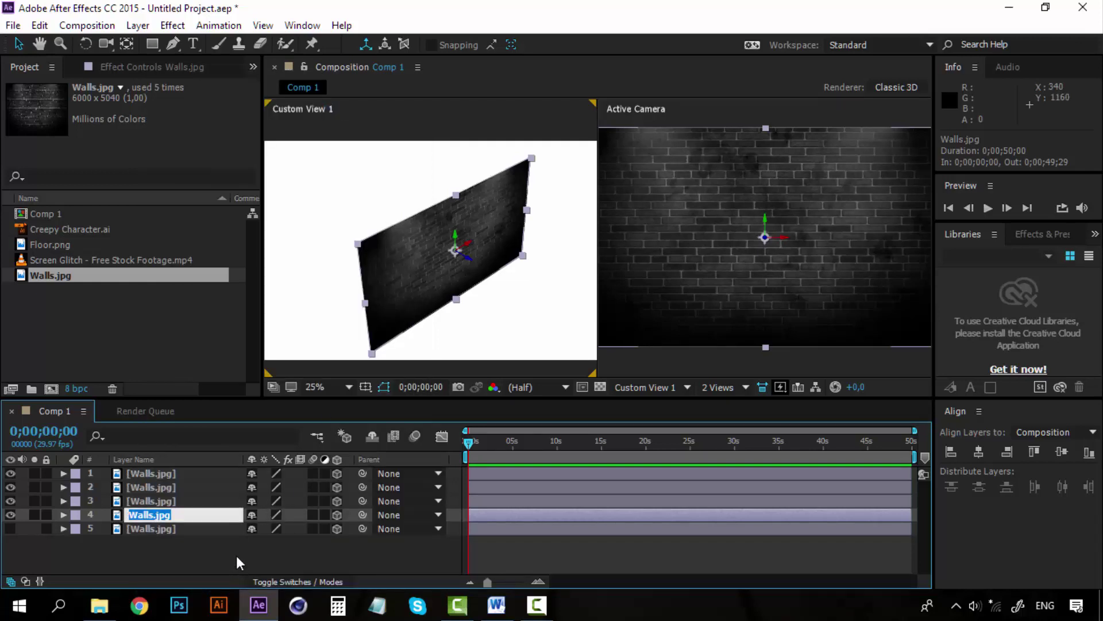
pyautogui.write('Front Wall')
pyautogui.click(147, 558)
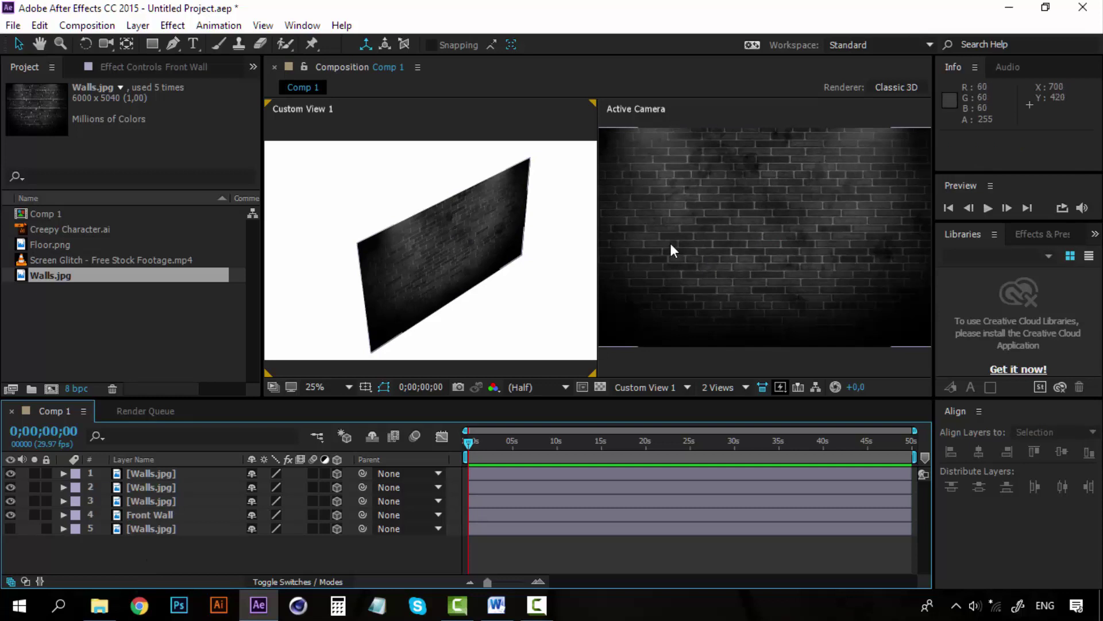
# Hide the Front Wall layer, select layer 3 and display source names
pyautogui.click(150, 514)
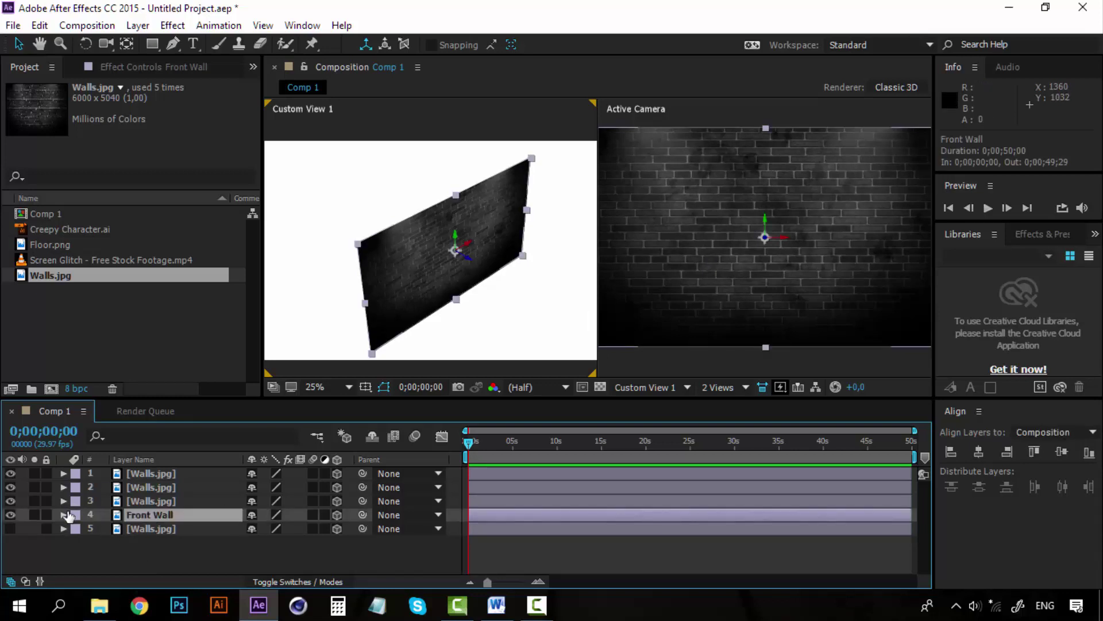
pyautogui.click(10, 514)
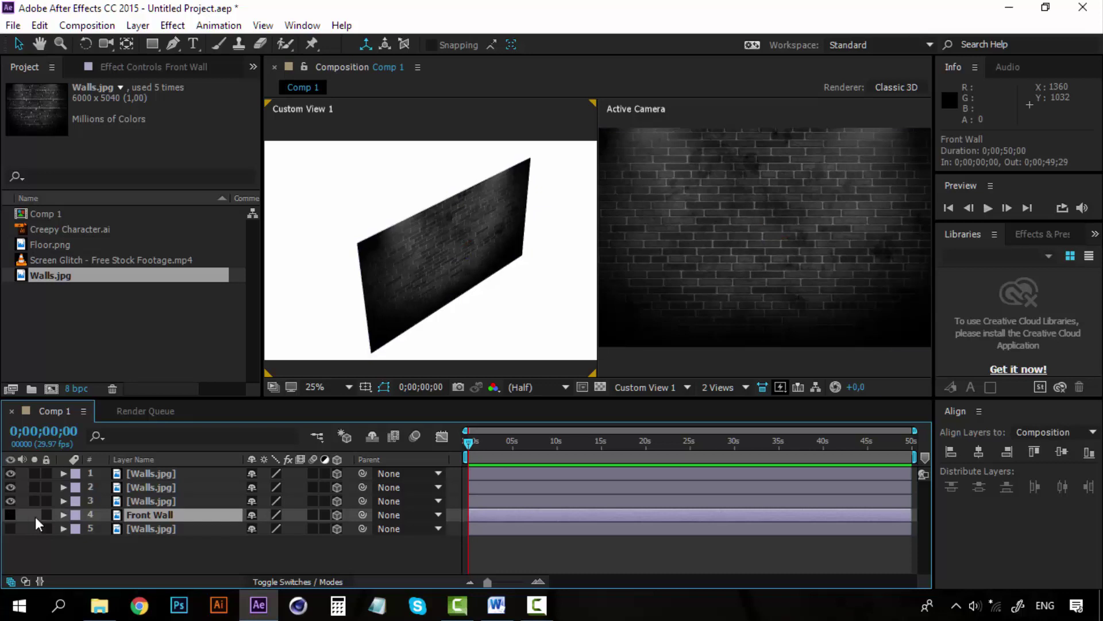
pyautogui.click(173, 499)
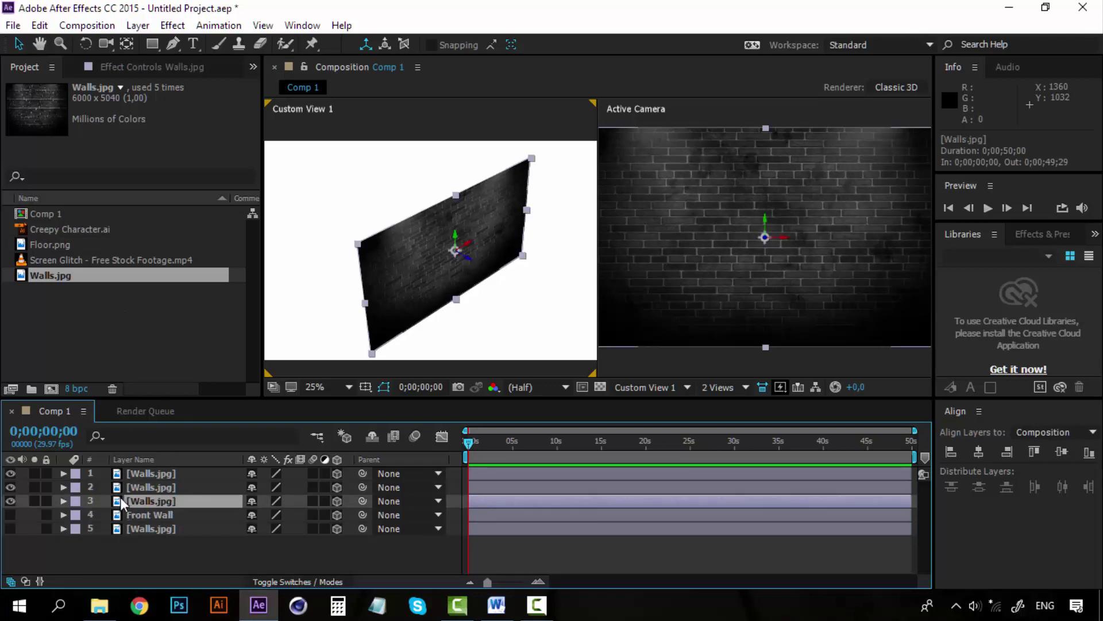
pyautogui.click(153, 458)
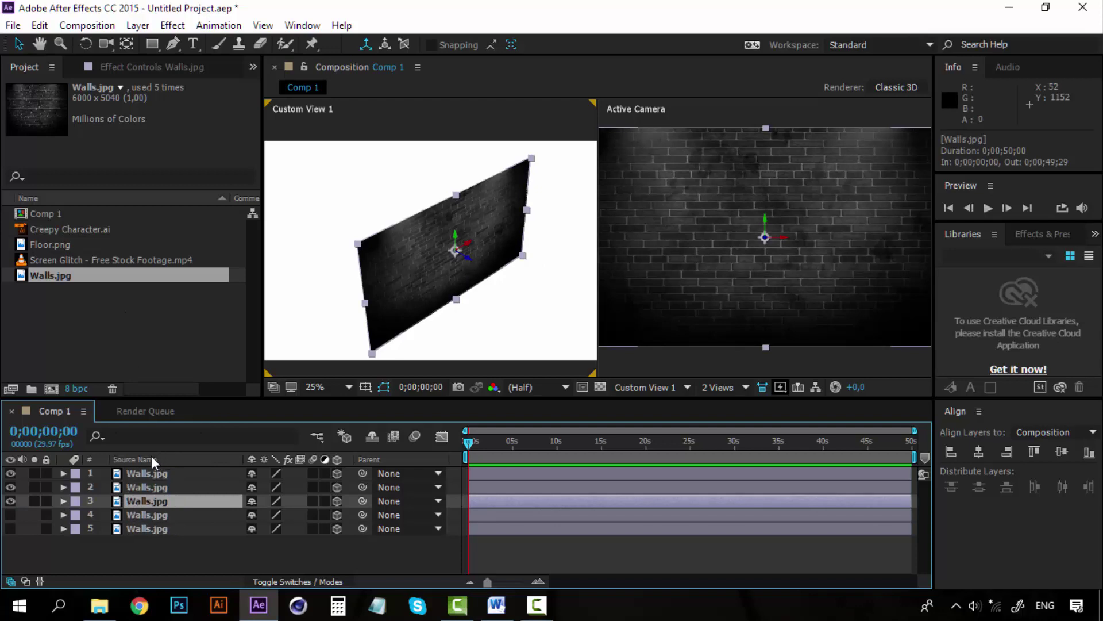
# Drag layer 3 back in depth and hide wall layers 1 and 2
pyautogui.click(471, 264)
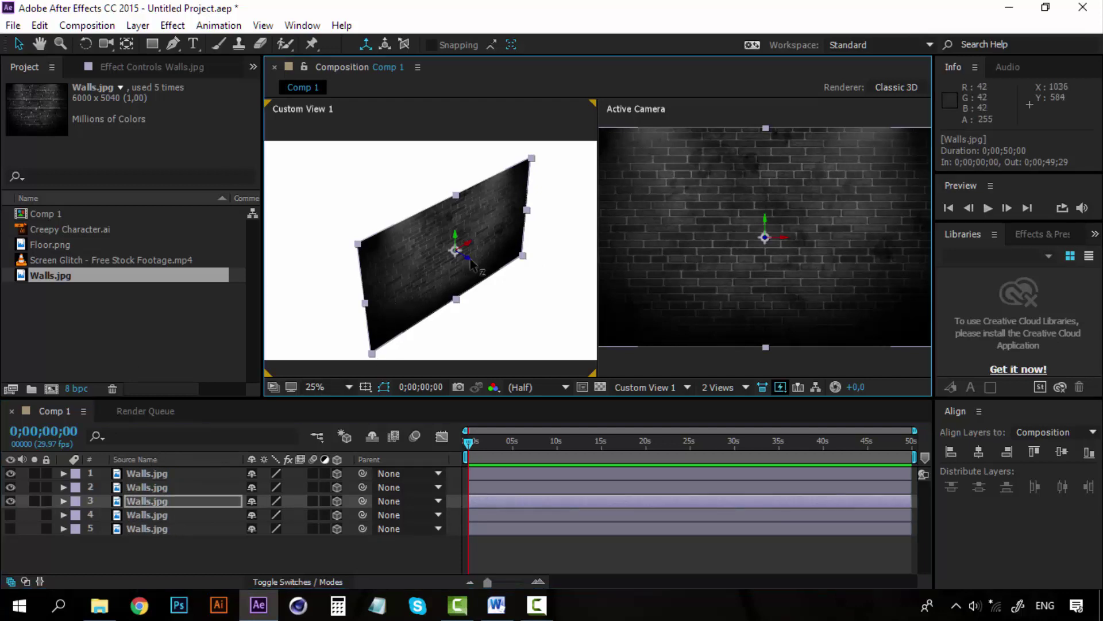
pyautogui.moveTo(471, 263); pyautogui.dragTo(277, 149)
pyautogui.moveTo(389, 215); pyautogui.dragTo(309, 172)
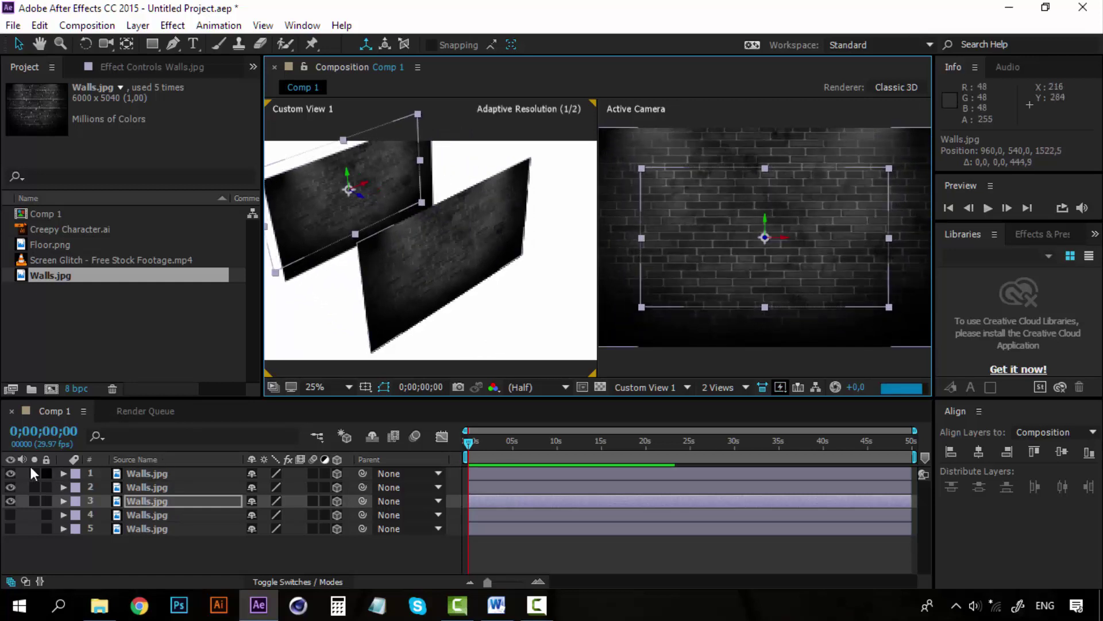
pyautogui.click(11, 473)
pyautogui.click(11, 487)
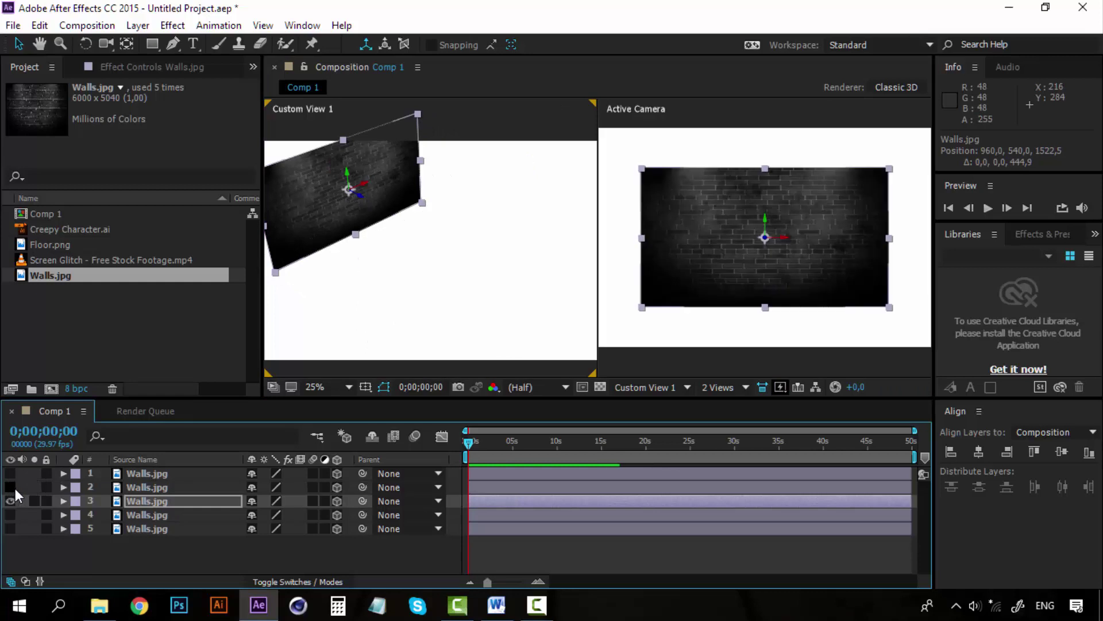
pyautogui.press('h')
pyautogui.moveTo(761, 247)
pyautogui.mouseDown()
pyautogui.moveTo(572, 256)
pyautogui.moveTo(751, 247)
pyautogui.mouseUp()
pyautogui.press('v')
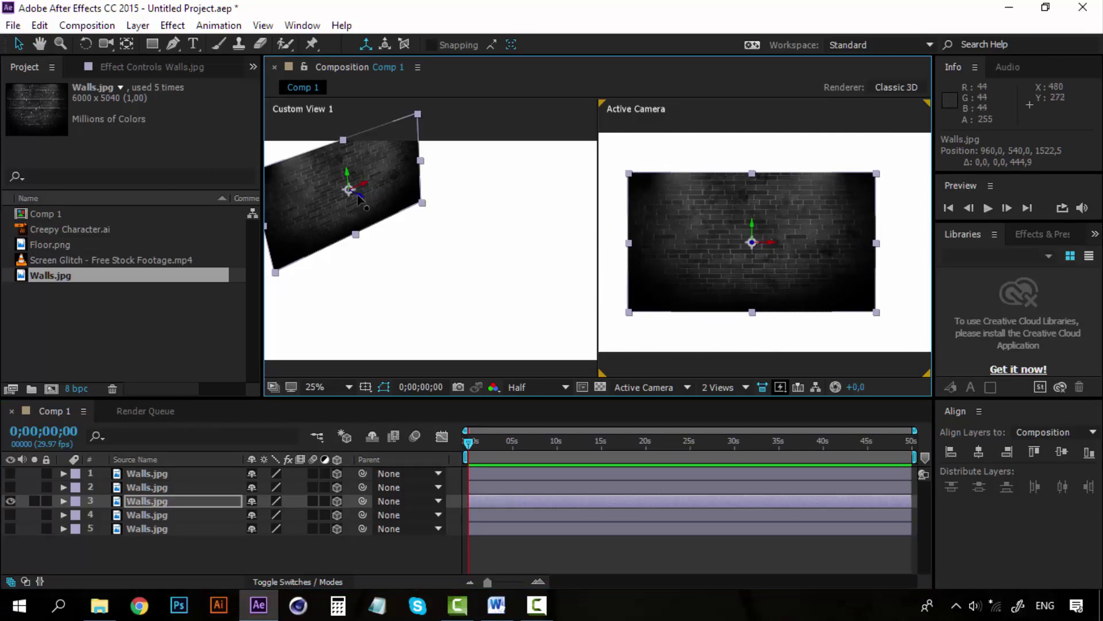
pyautogui.moveTo(358, 196); pyautogui.dragTo(321, 171)
# Set layer 3's Position Z value to 2000
pyautogui.click(143, 502)
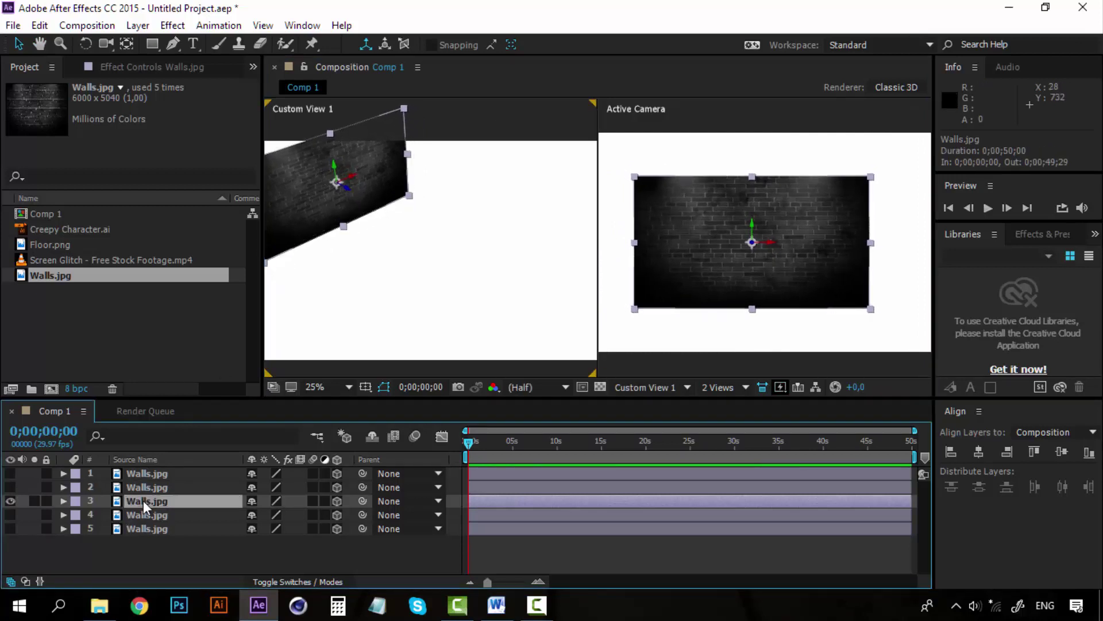
pyautogui.press('p')
pyautogui.moveTo(318, 515); pyautogui.dragTo(477, 511)
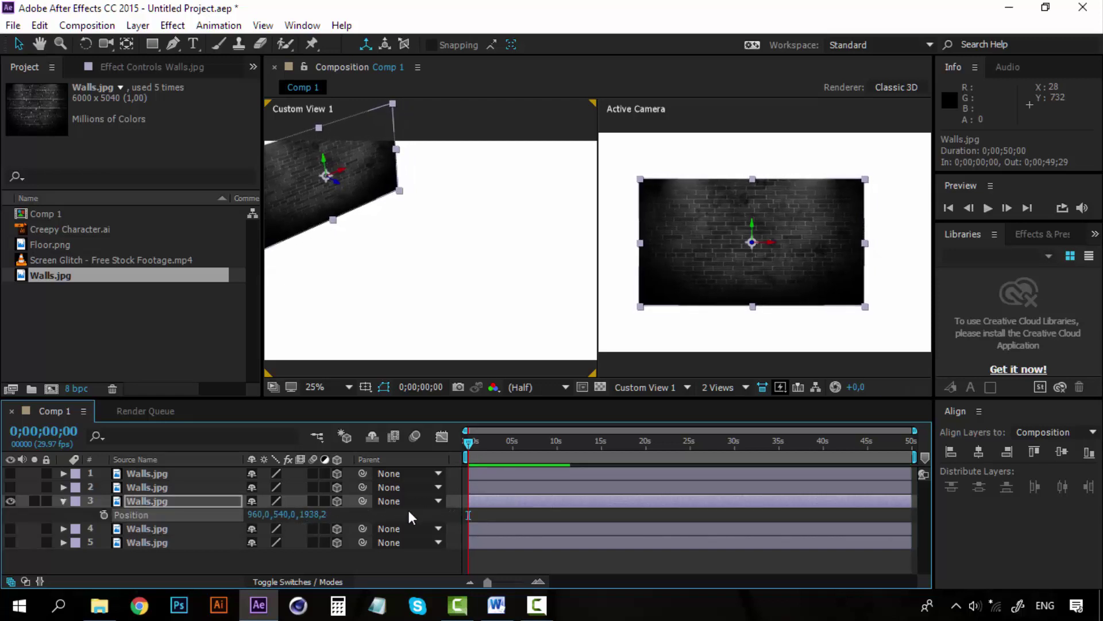
pyautogui.click(313, 514)
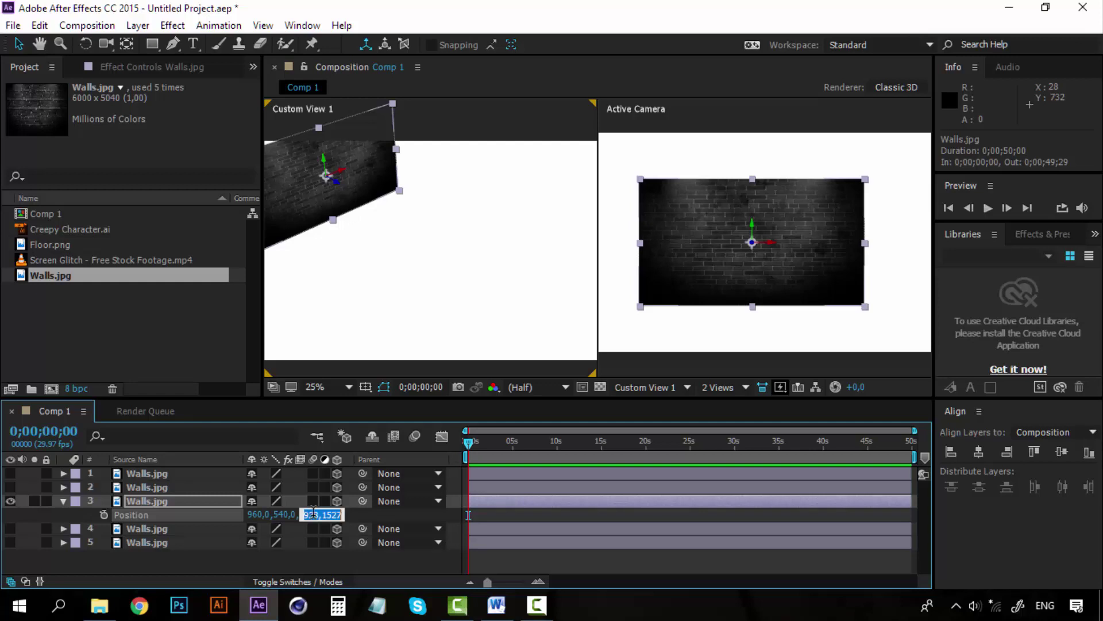
pyautogui.click(352, 515)
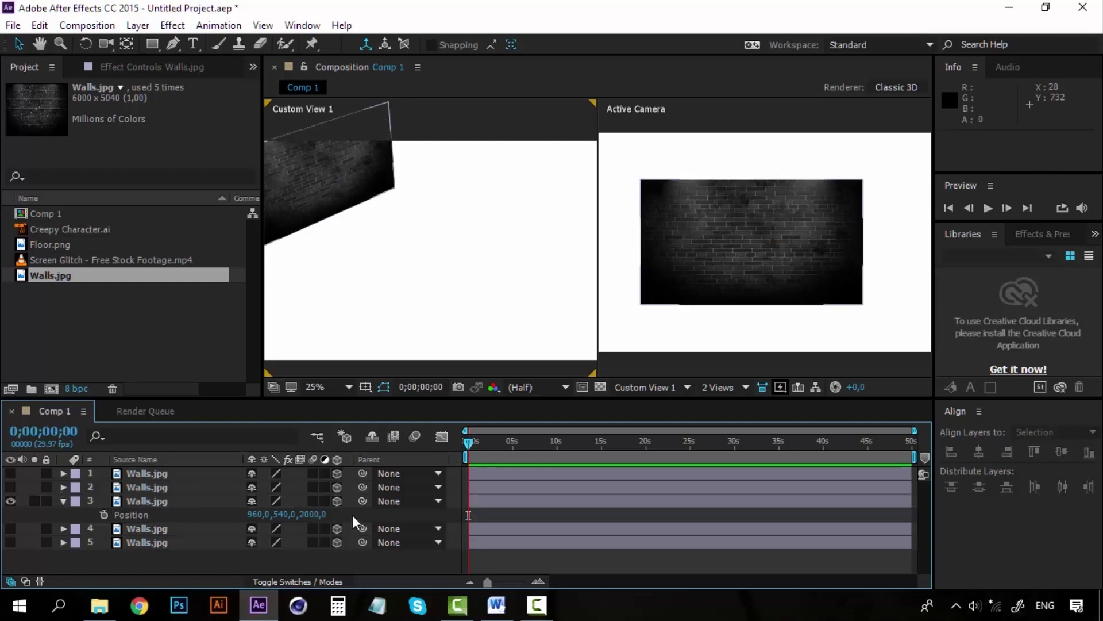
# Switch back to layer names and start renaming layer 3 to Back Wall
pyautogui.click(167, 503)
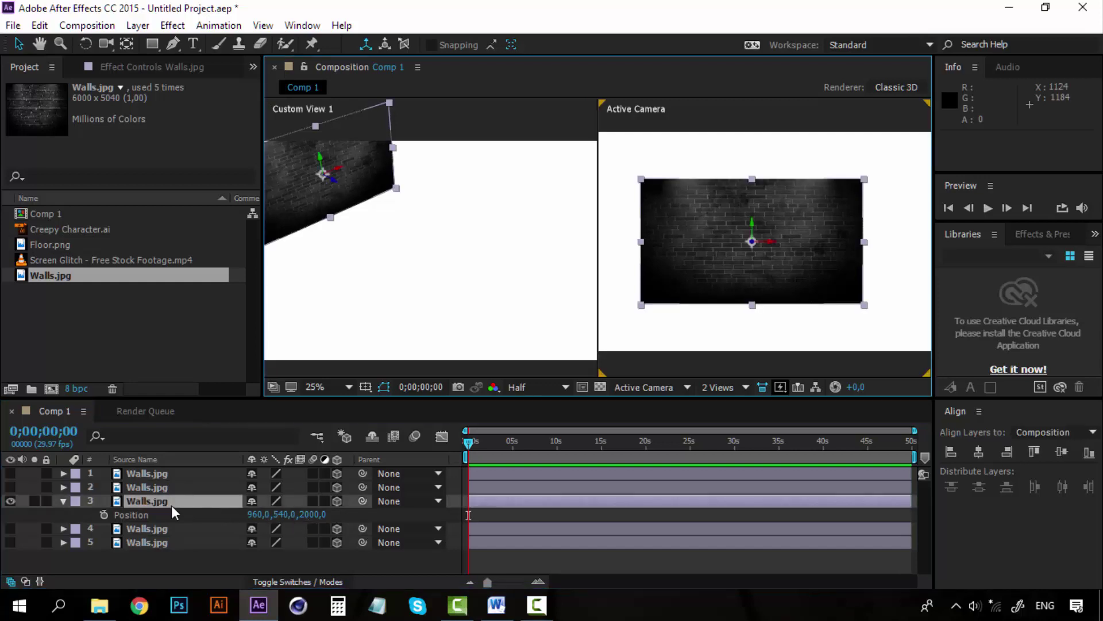
pyautogui.click(142, 460)
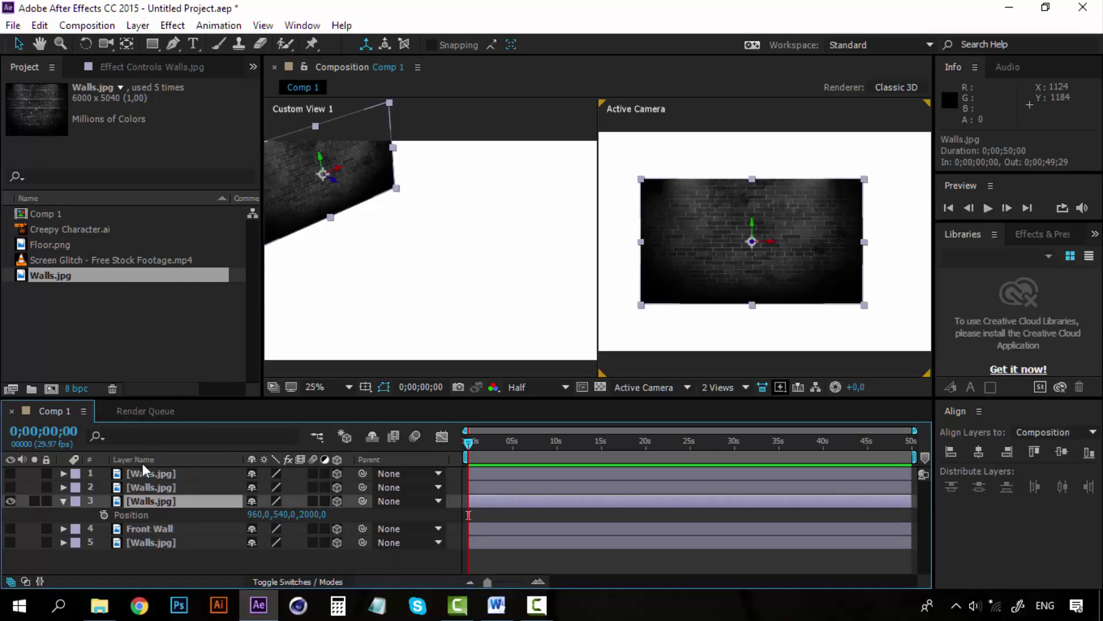
pyautogui.rightClick(147, 499)
pyautogui.click(381, 111)
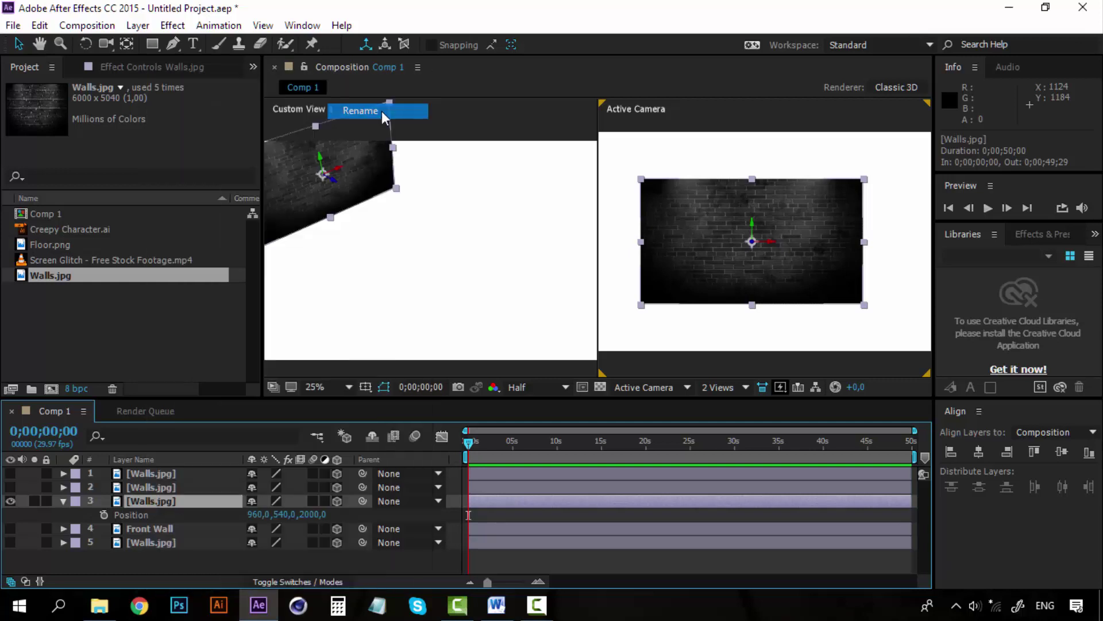
pyautogui.write('Back Wall')
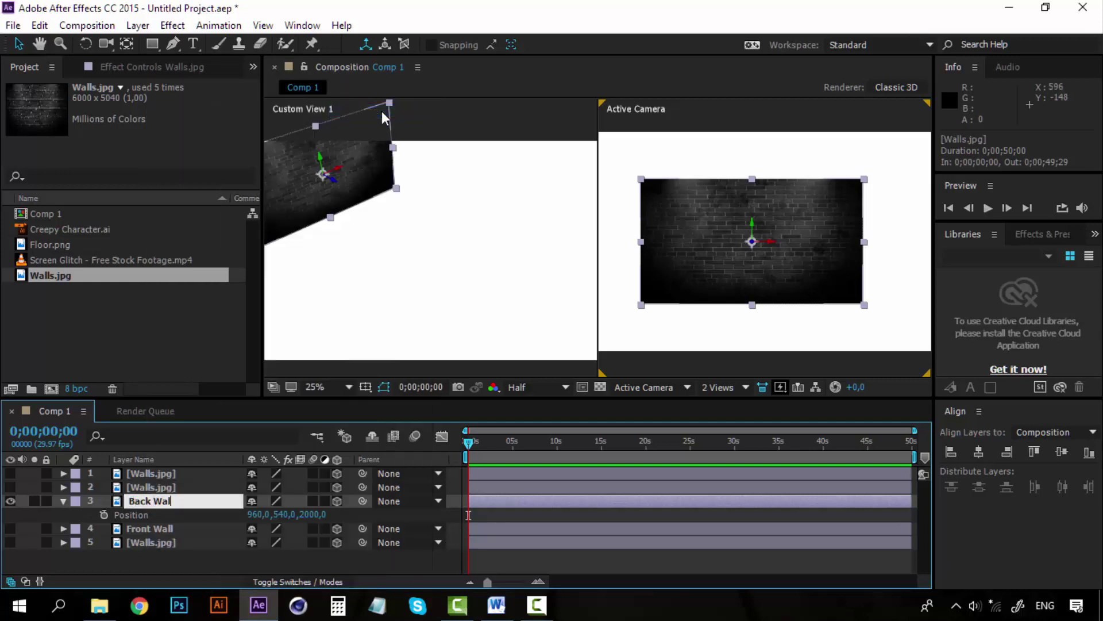
# Confirm the Back Wall name and make the second wall layer visible again
pyautogui.click(169, 488)
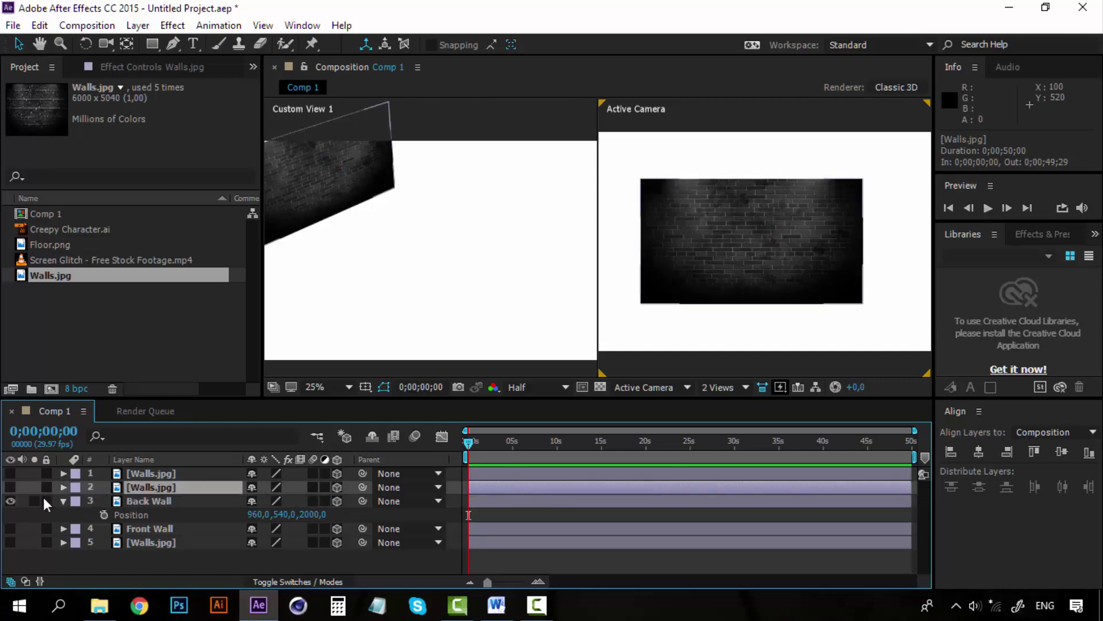
pyautogui.click(11, 486)
pyautogui.click(10, 473)
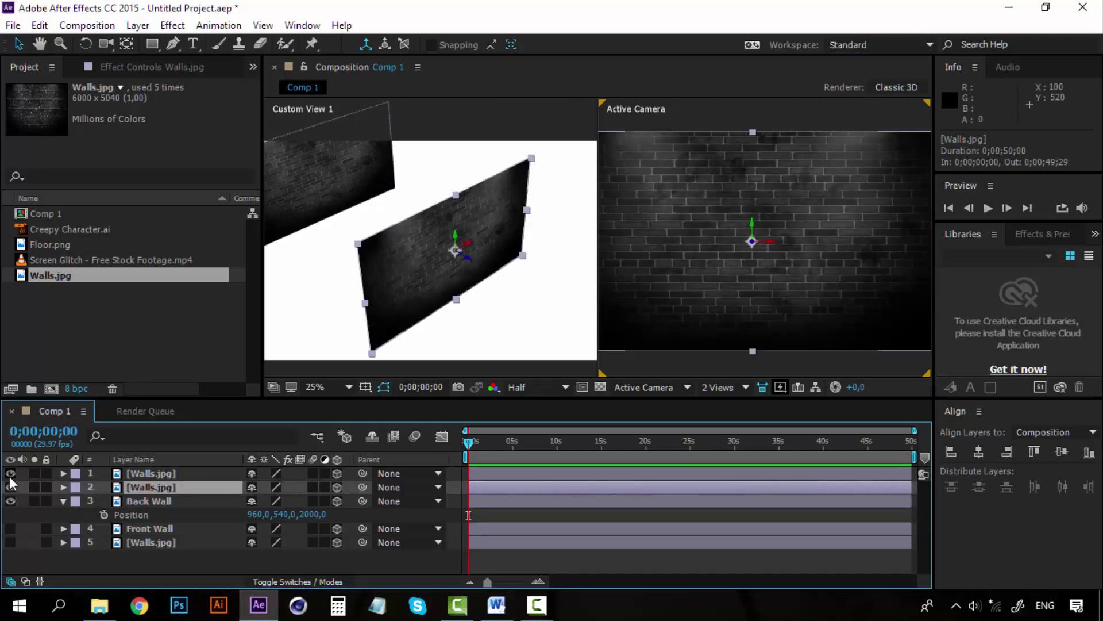
pyautogui.click(10, 473)
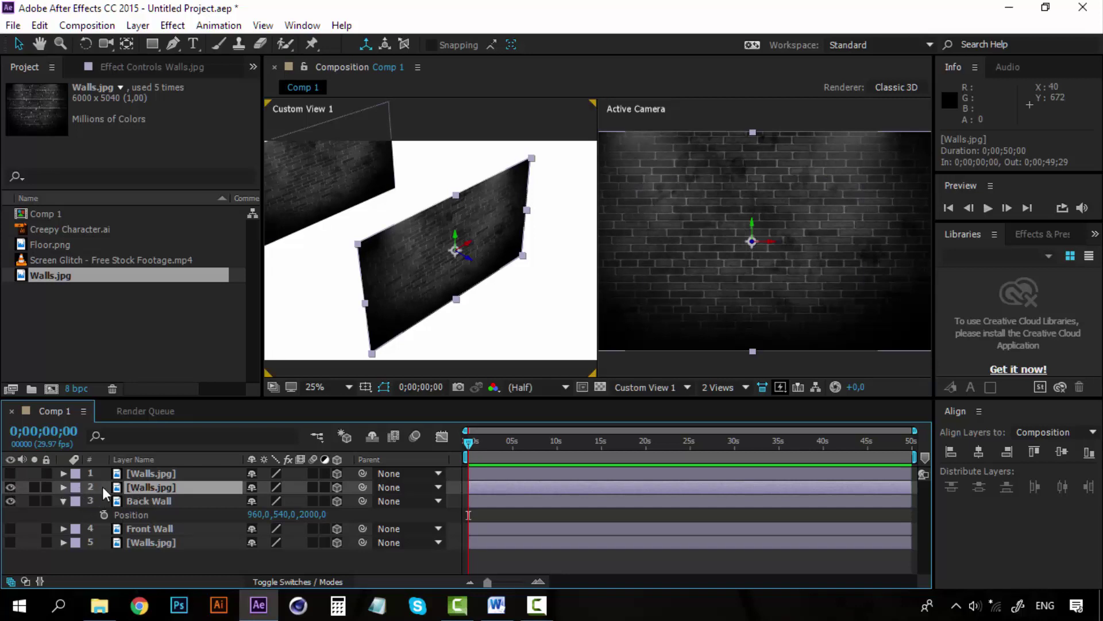
# Rotate layer 2 to 90° Y Rotation and slide it right as a side wall
pyautogui.press('r')
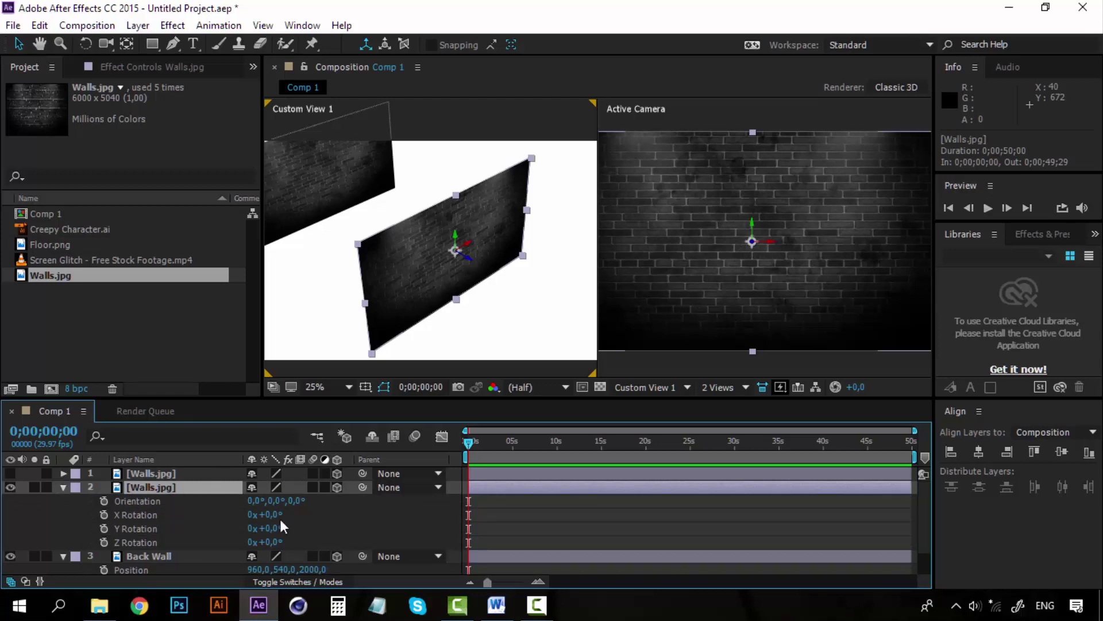
pyautogui.click(156, 530)
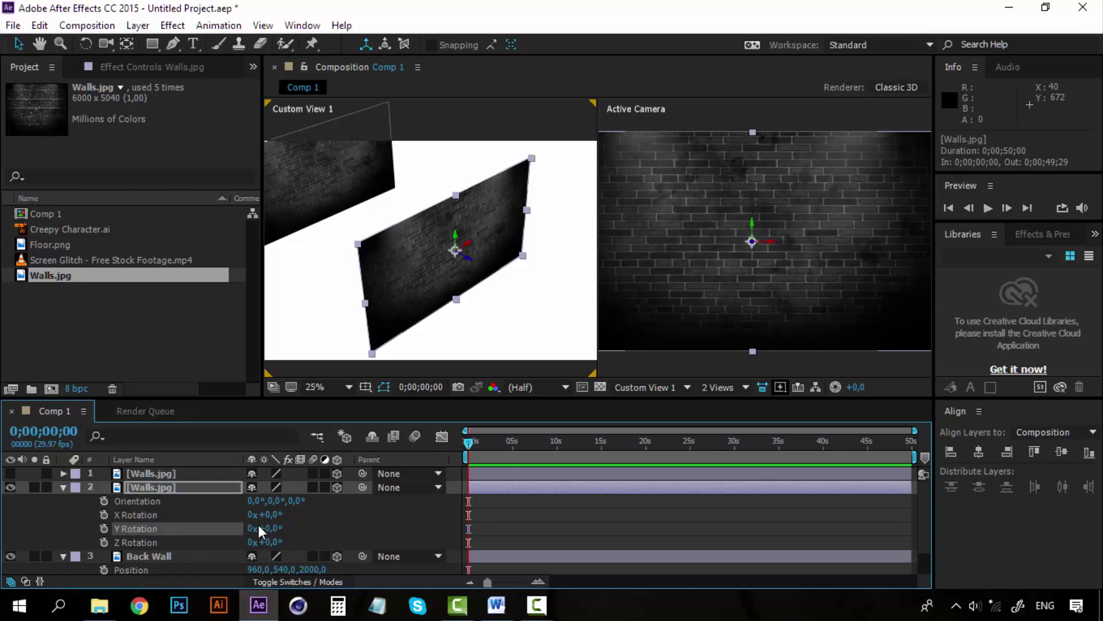
pyautogui.click(269, 527)
pyautogui.write('90')
pyautogui.press('Return')
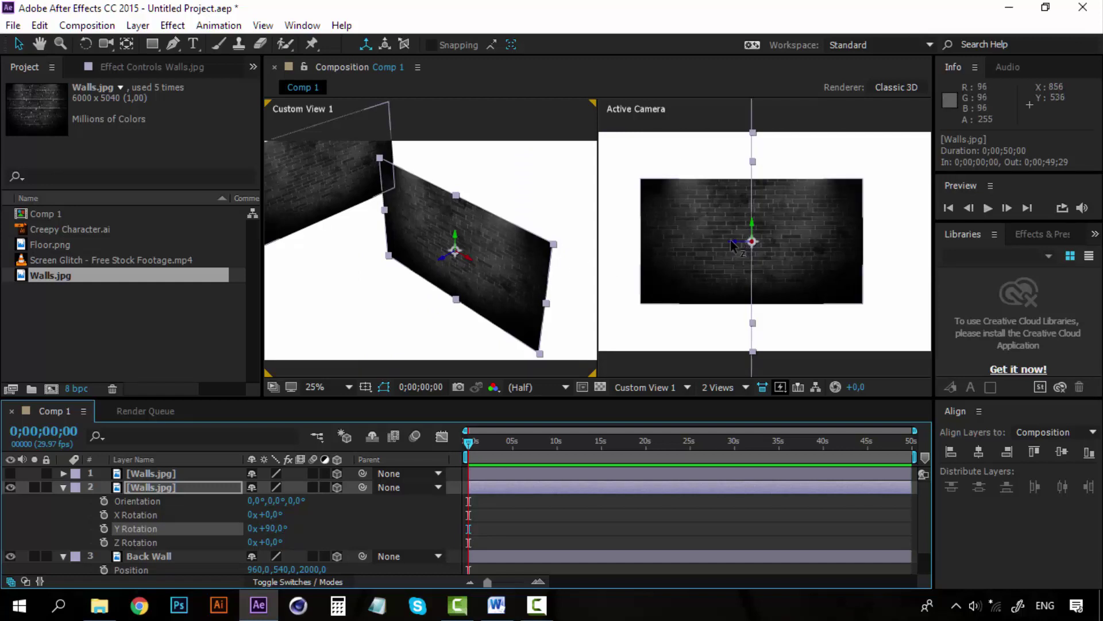
pyautogui.moveTo(732, 246); pyautogui.dragTo(882, 242)
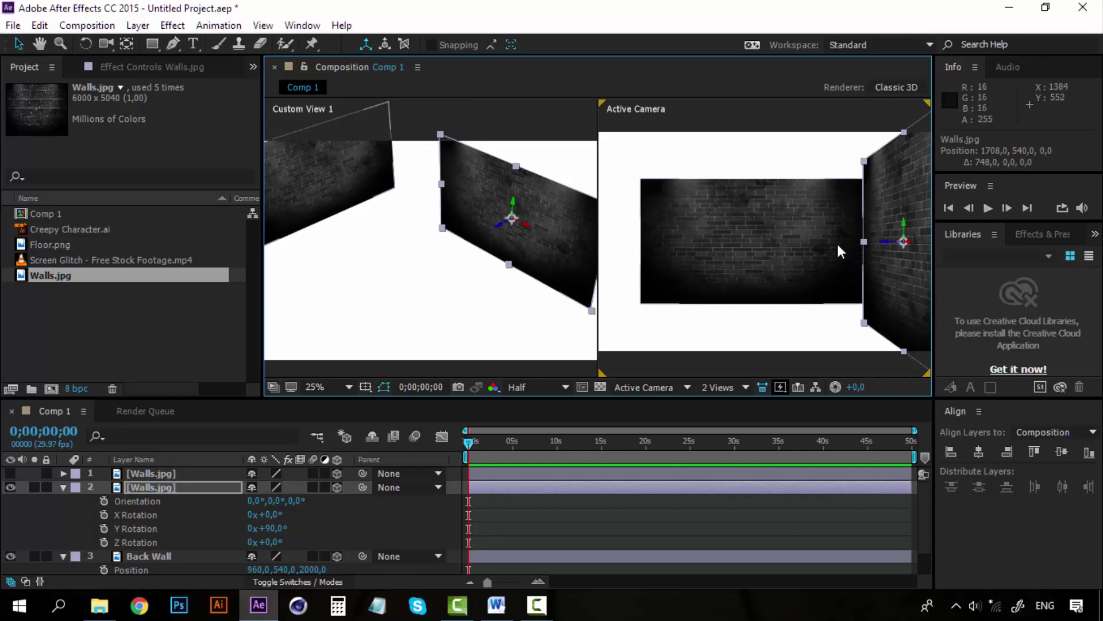
# Pull Back Wall forward to about Z 1024.9 and move the right wall to X 1877.6
pyautogui.click(359, 171)
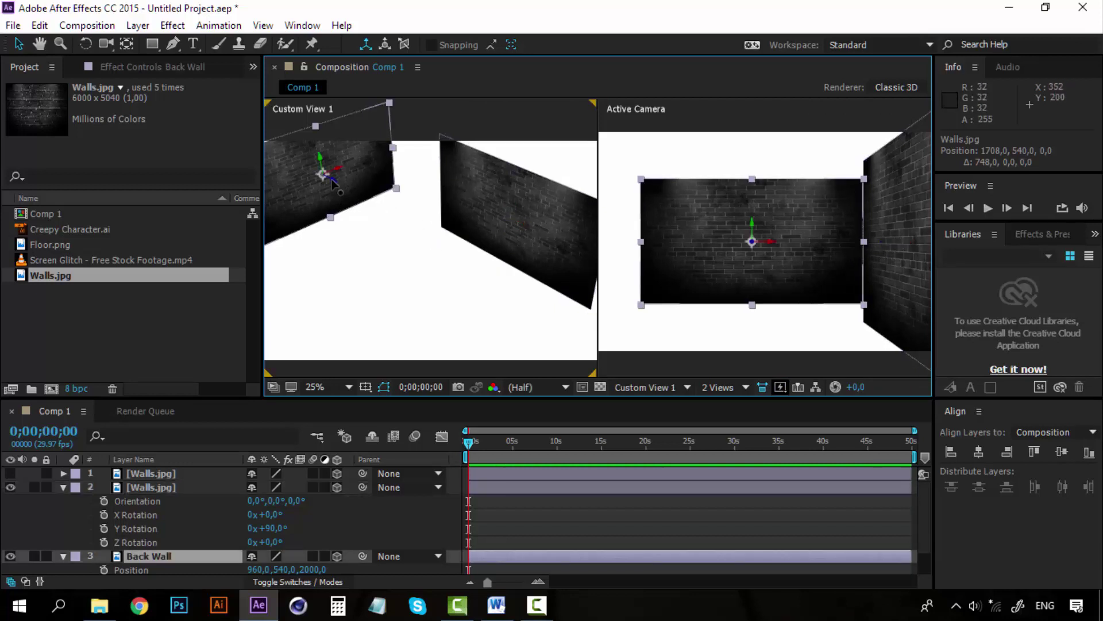
pyautogui.moveTo(336, 181); pyautogui.dragTo(504, 294)
pyautogui.click(509, 221)
pyautogui.moveTo(499, 225); pyautogui.dragTo(536, 221)
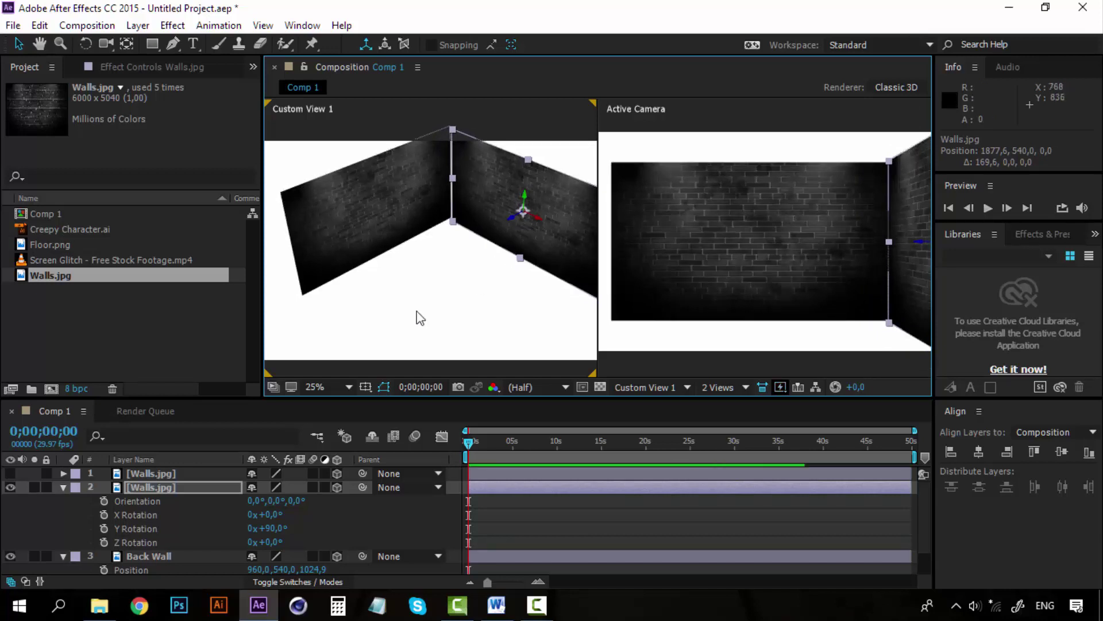
# Check the camera view and reveal layer 2's Position values
pyautogui.click(815, 113)
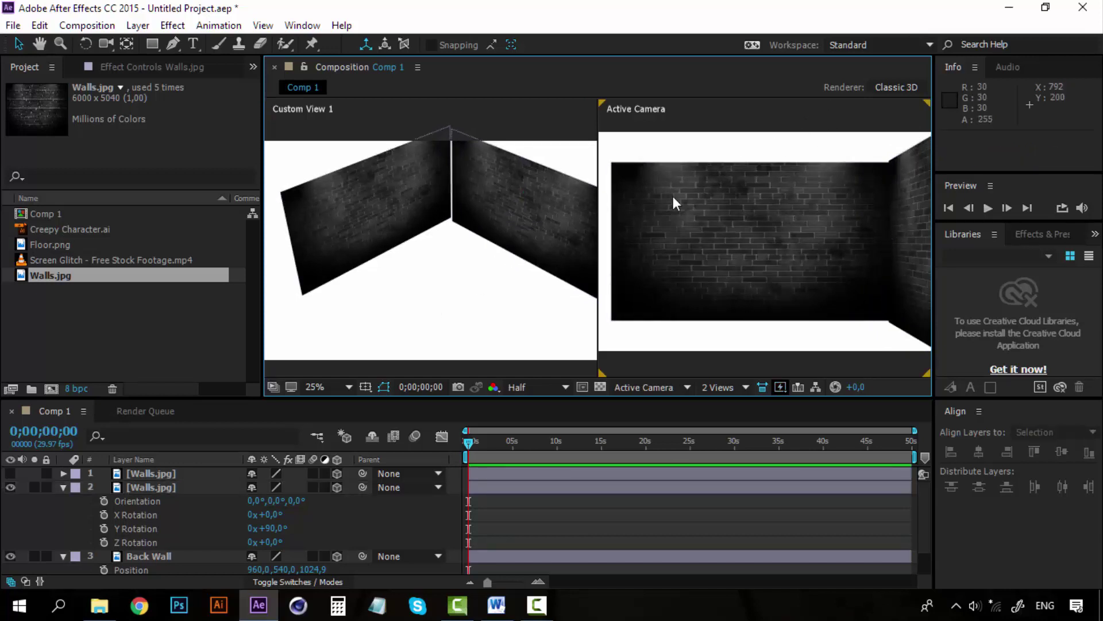
pyautogui.click(191, 487)
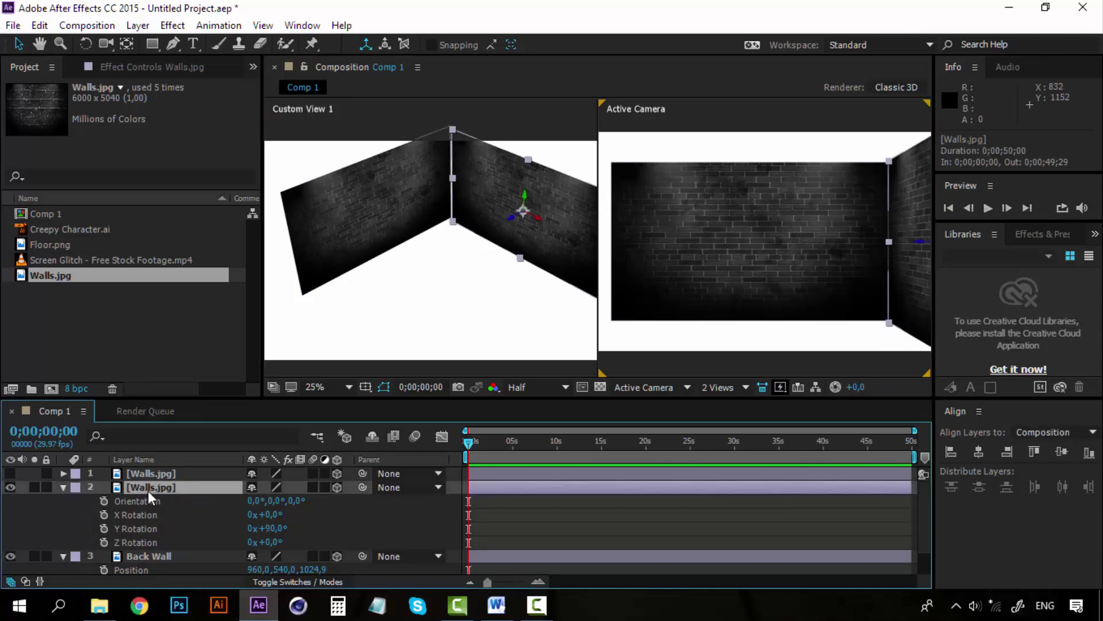
pyautogui.press('p')
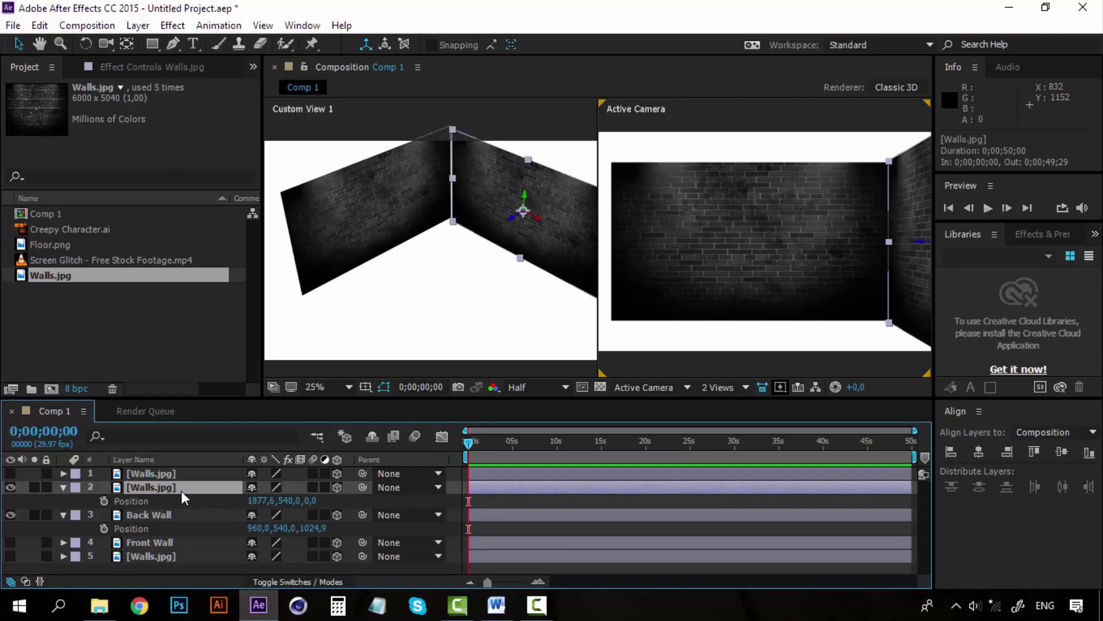
# Turn visibility back on for the first and second Walls.jpg layers
pyautogui.click(109, 476)
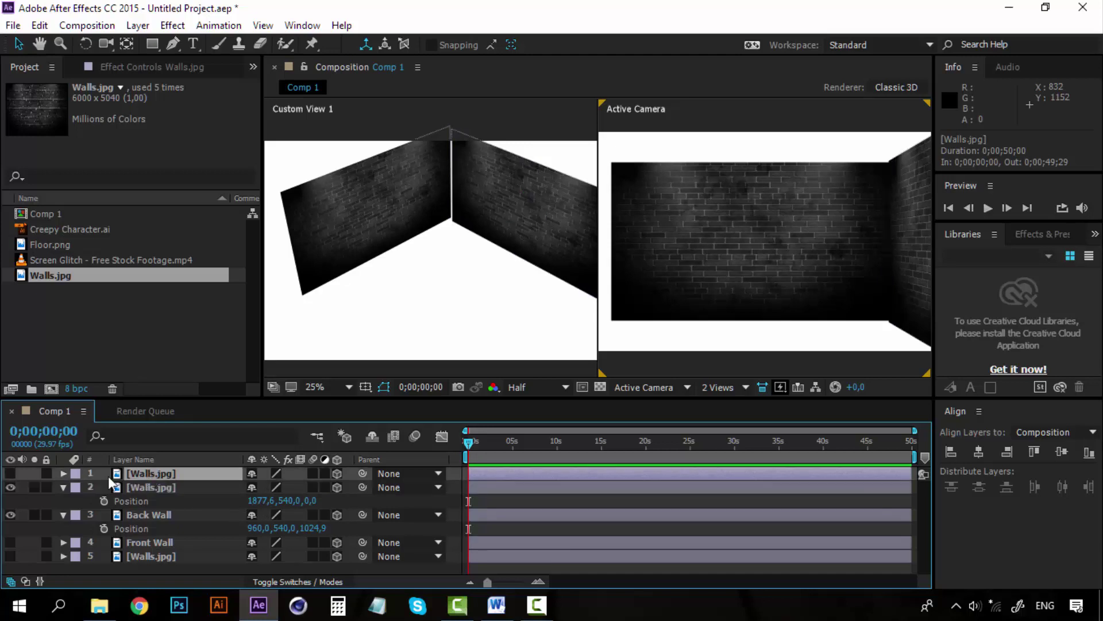
pyautogui.click(8, 473)
pyautogui.click(10, 486)
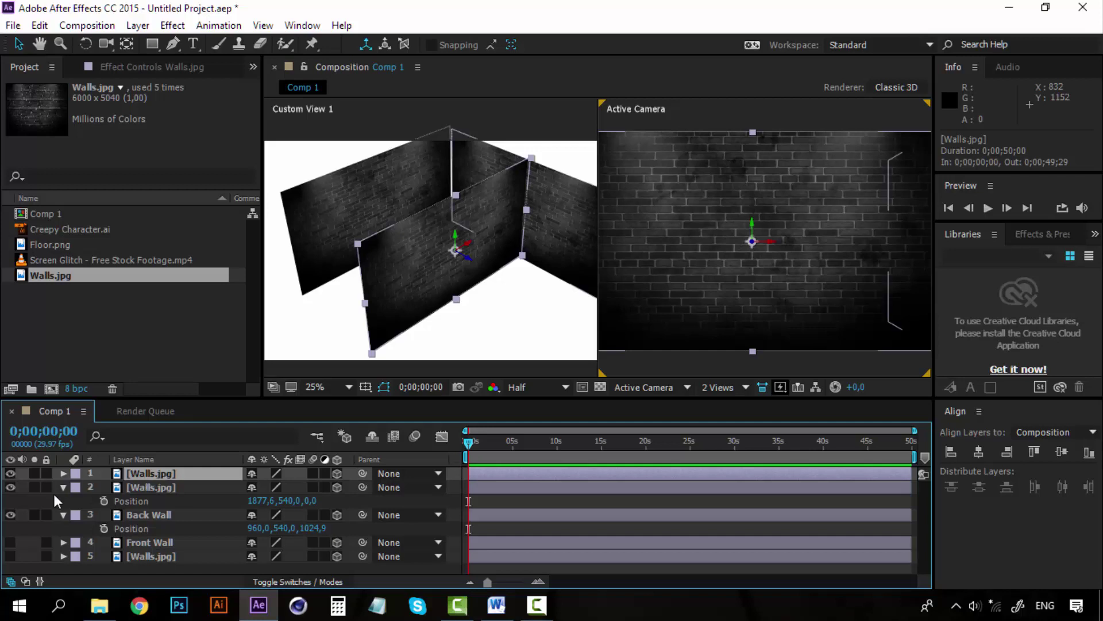
# Rename layer 2 to 'Right Wall'
pyautogui.click(63, 487)
pyautogui.click(147, 489)
pyautogui.rightClick(147, 488)
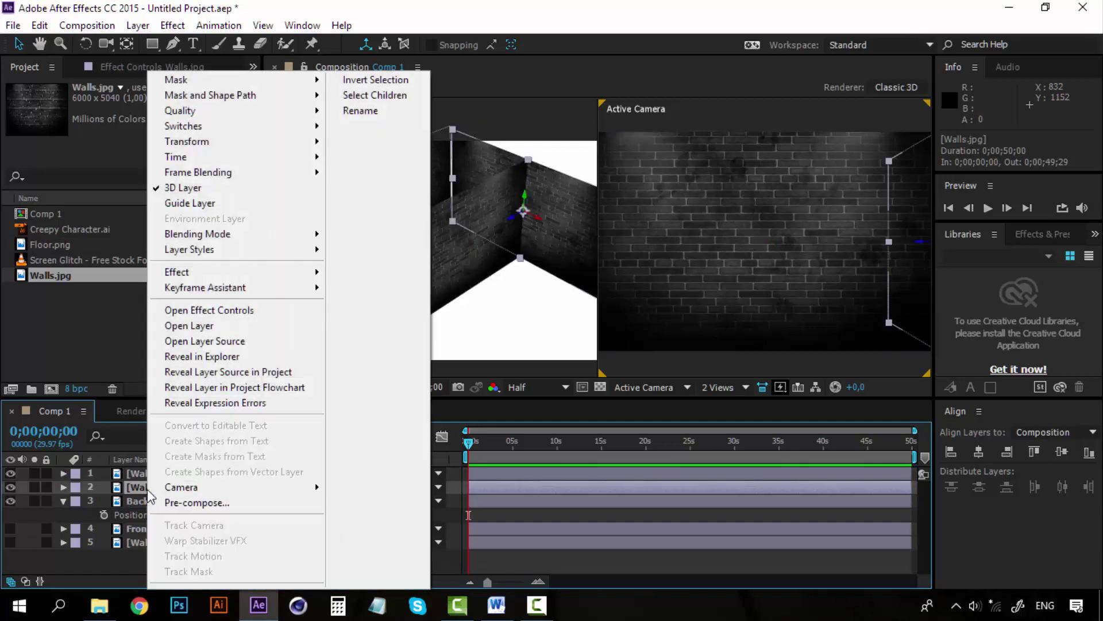
pyautogui.click(360, 110)
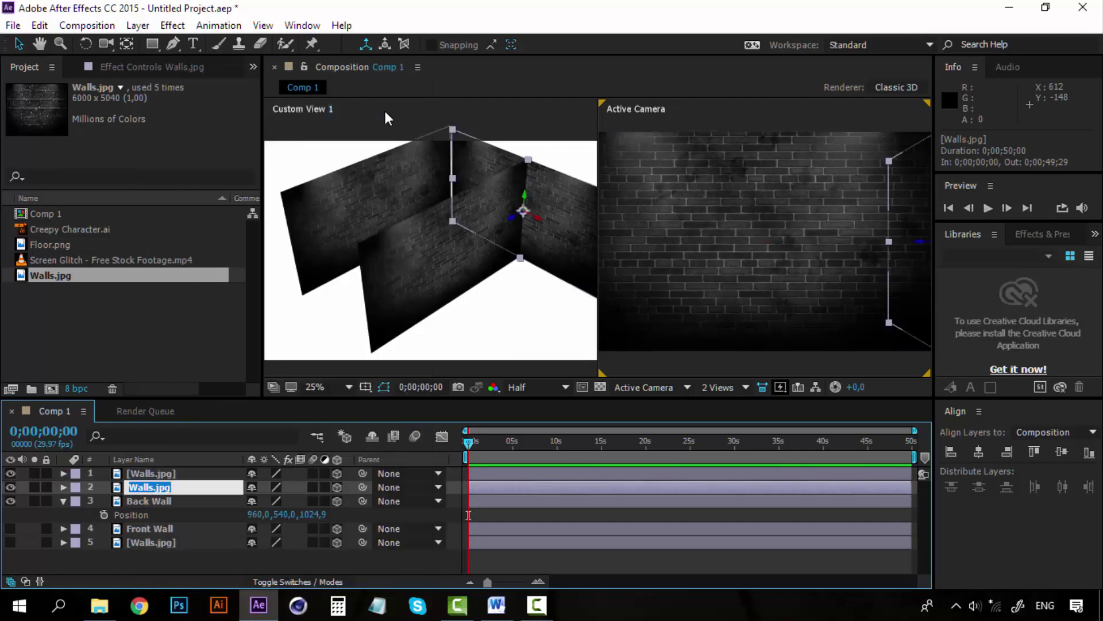
pyautogui.write('Right Wall')
pyautogui.click(166, 474)
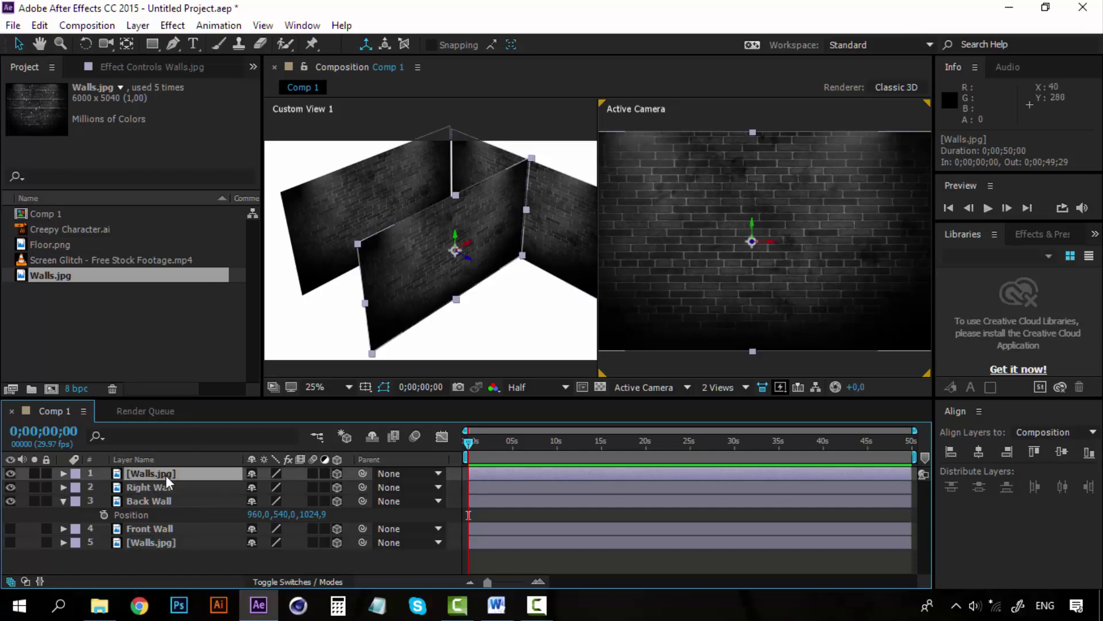
# Set the top Walls.jpg layer's Y Rotation to 90°
pyautogui.press('r')
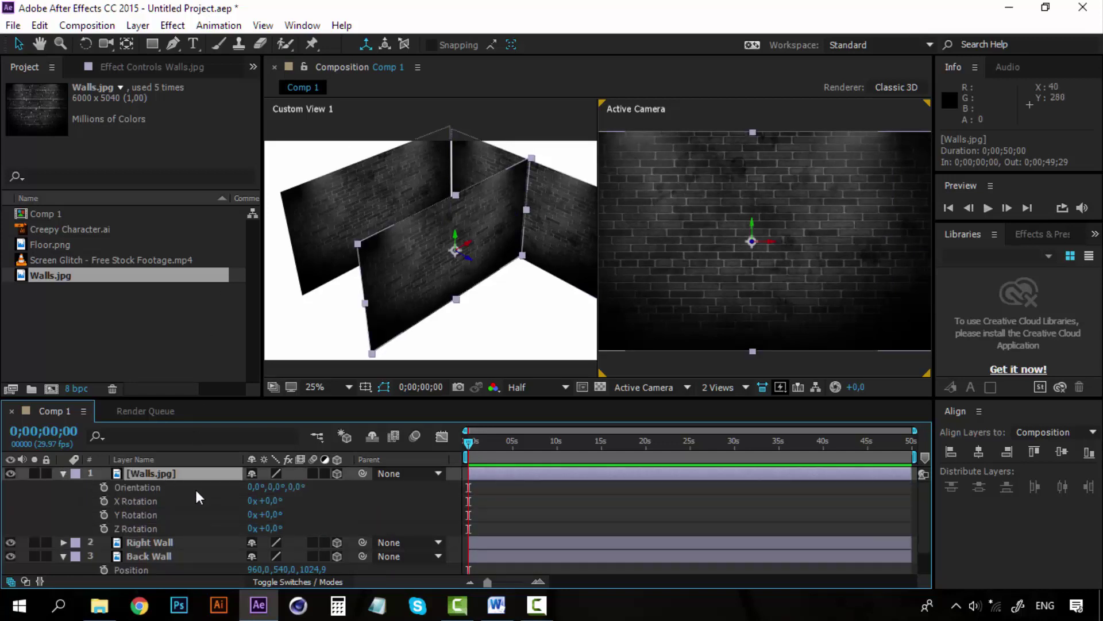
pyautogui.click(278, 515)
pyautogui.write('90')
pyautogui.press('Return')
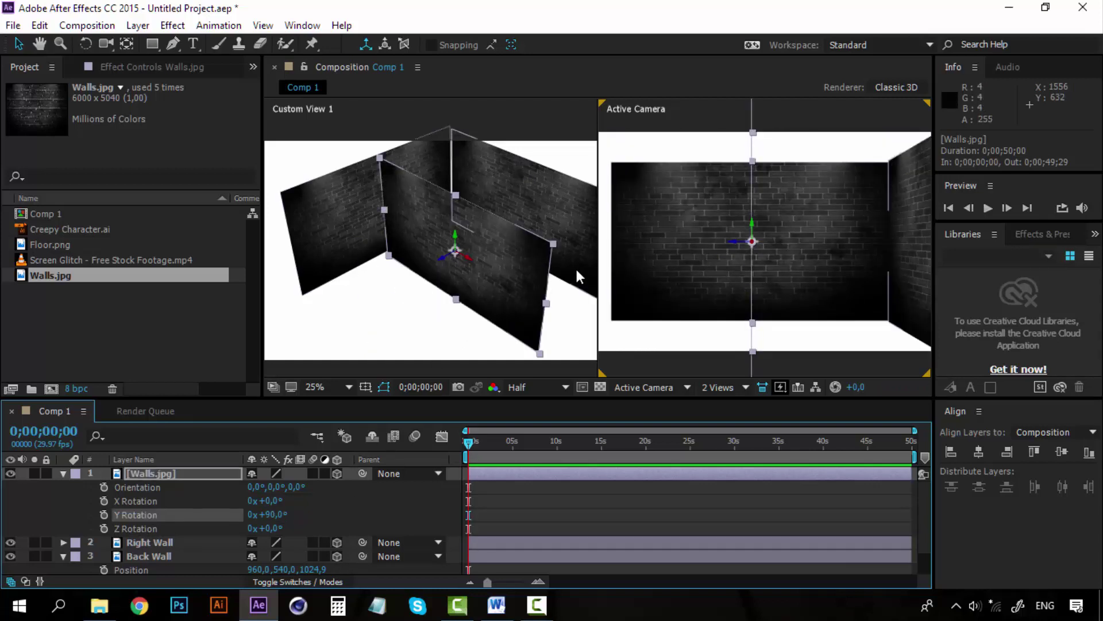
# Slide the rotated wall into the left side position and nudge Right Wall to close the corner
pyautogui.press('h')
pyautogui.moveTo(669, 265); pyautogui.dragTo(739, 265)
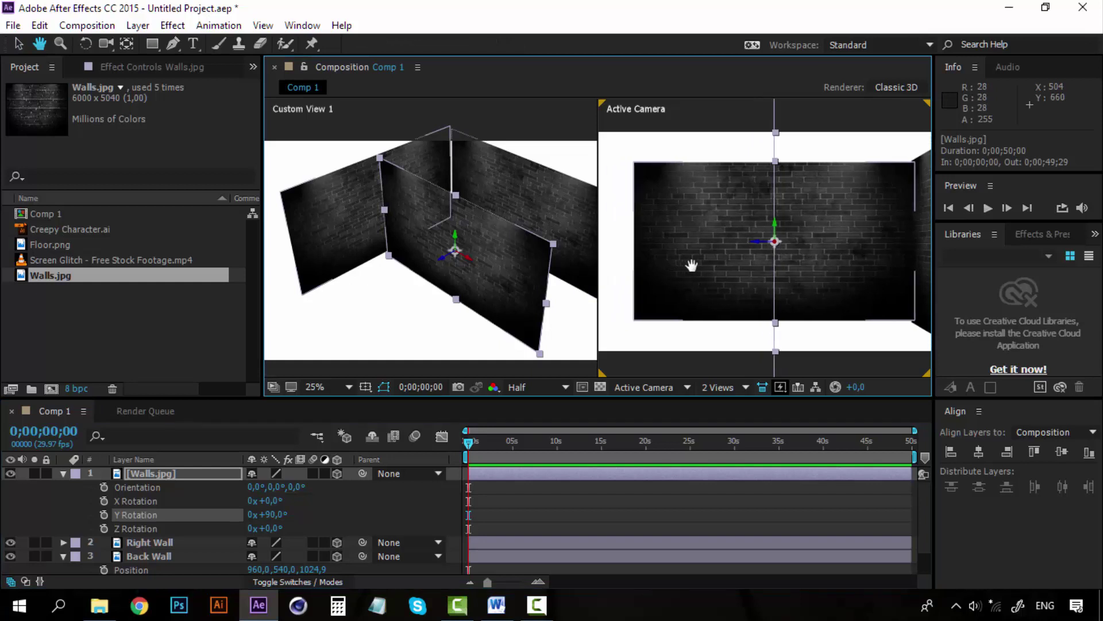
pyautogui.press('v')
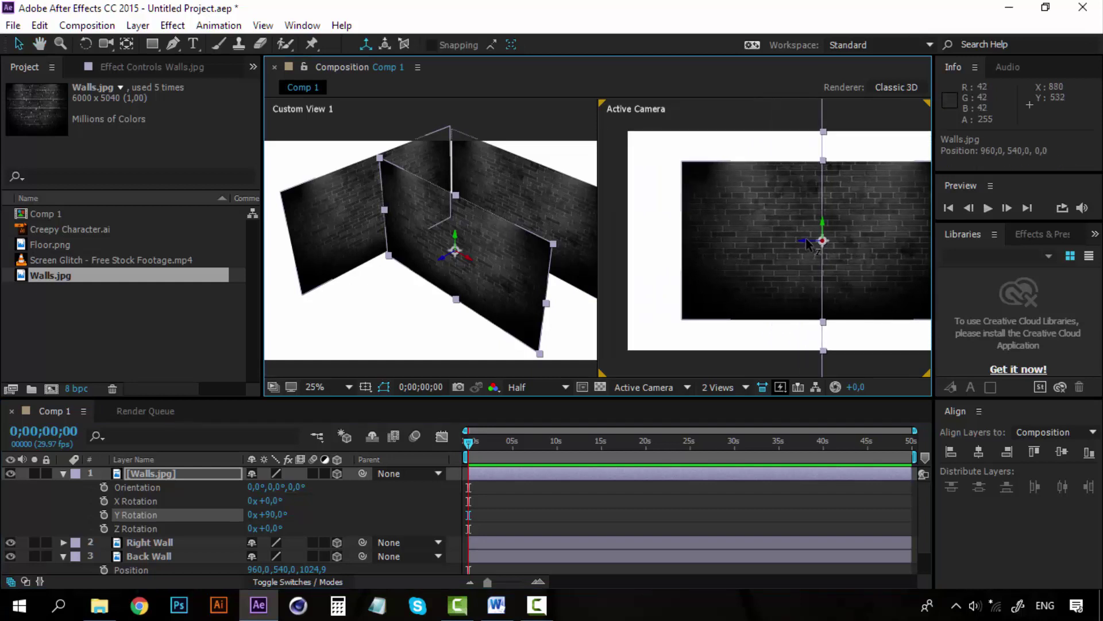
pyautogui.moveTo(807, 245); pyautogui.dragTo(617, 247)
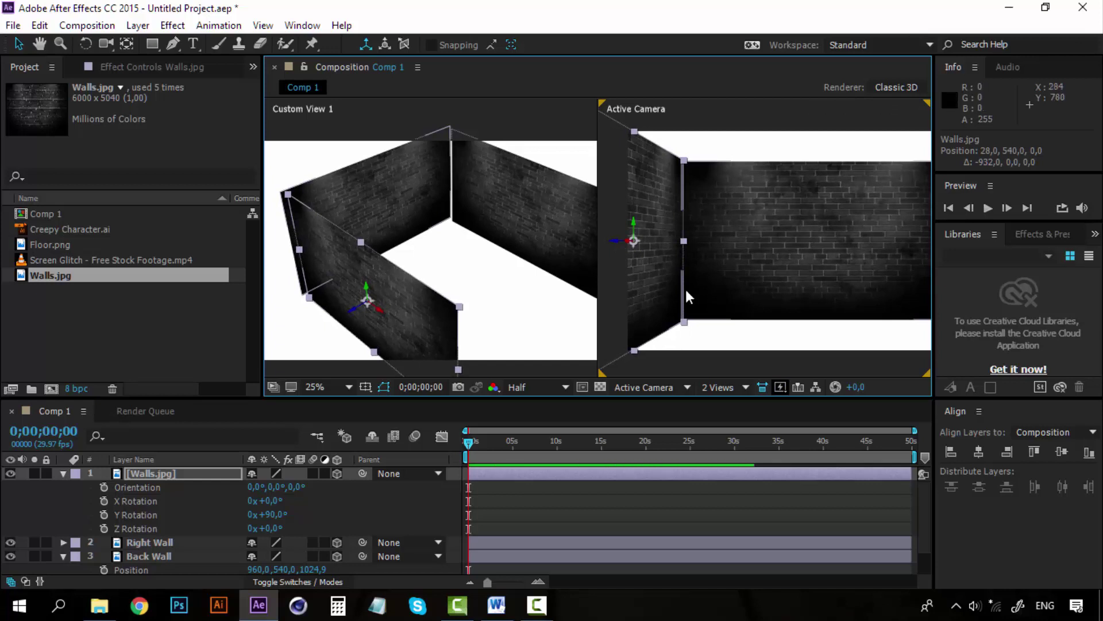
pyautogui.moveTo(618, 245); pyautogui.dragTo(609, 241)
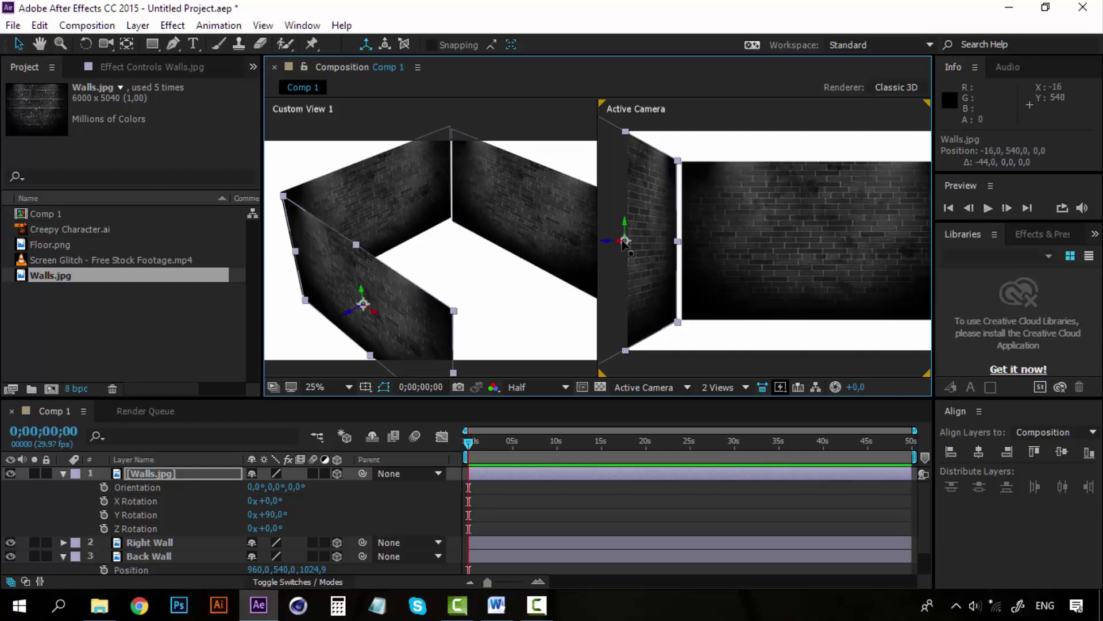
pyautogui.moveTo(609, 246); pyautogui.dragTo(546, 246)
pyautogui.click(505, 215)
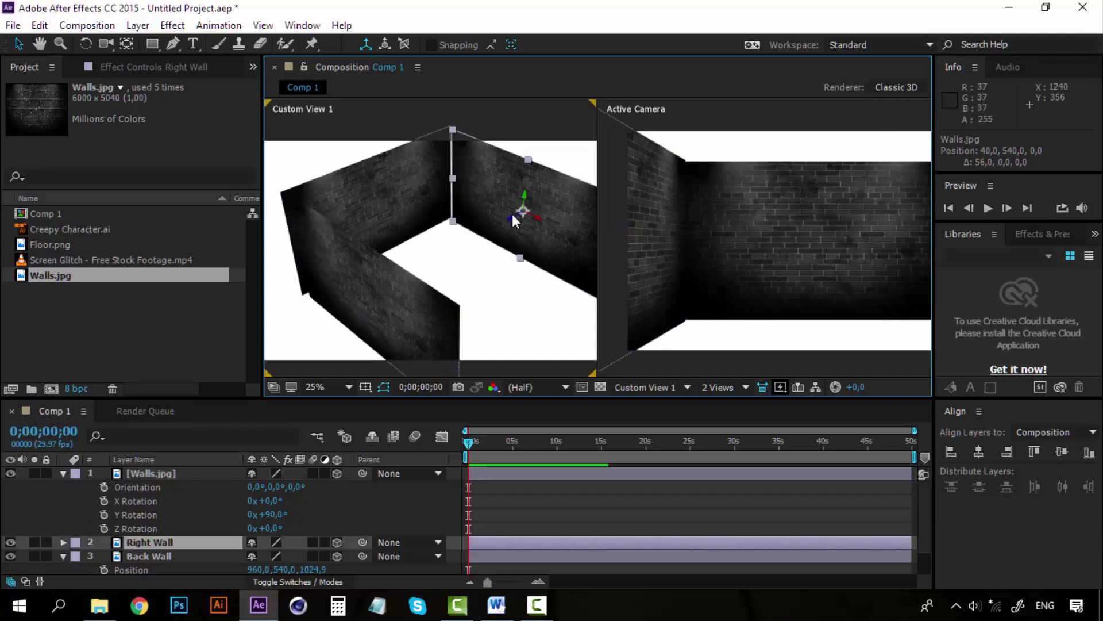
pyautogui.moveTo(512, 215); pyautogui.dragTo(504, 218)
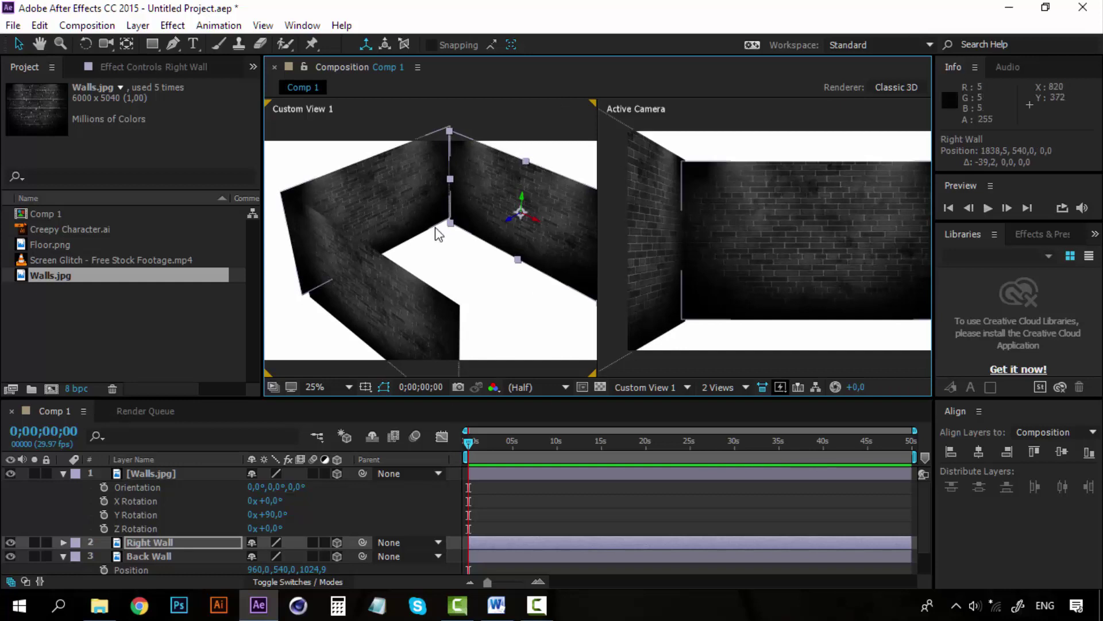
# Rename the top Walls.jpg layer to 'Left Wall' and collapse its properties
pyautogui.scroll(-1, 449, 240)
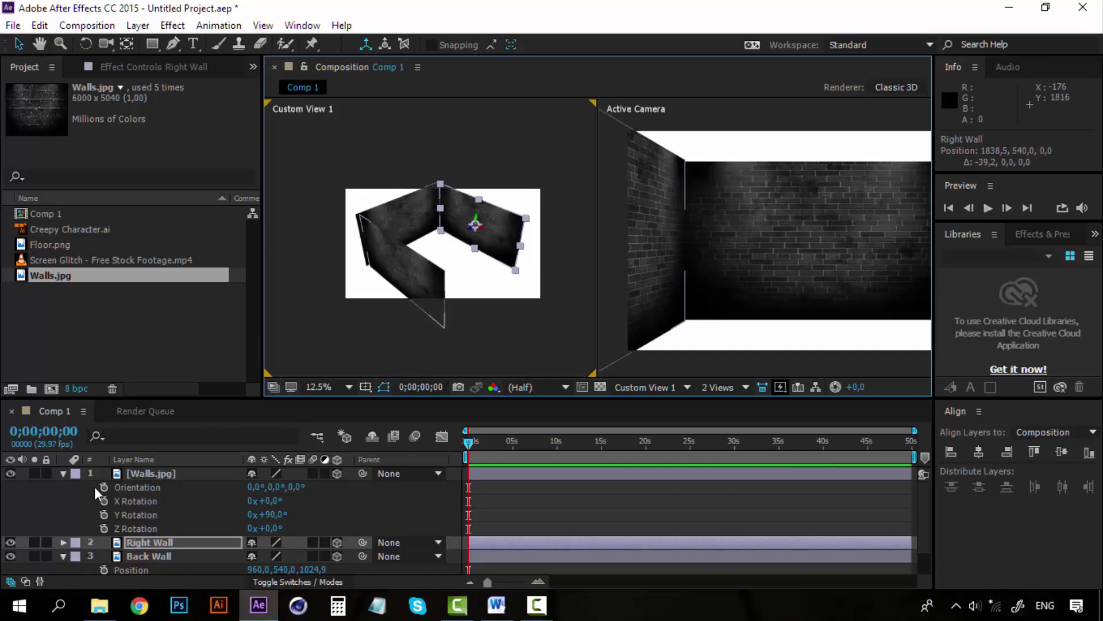
pyautogui.click(151, 477)
pyautogui.rightClick(151, 477)
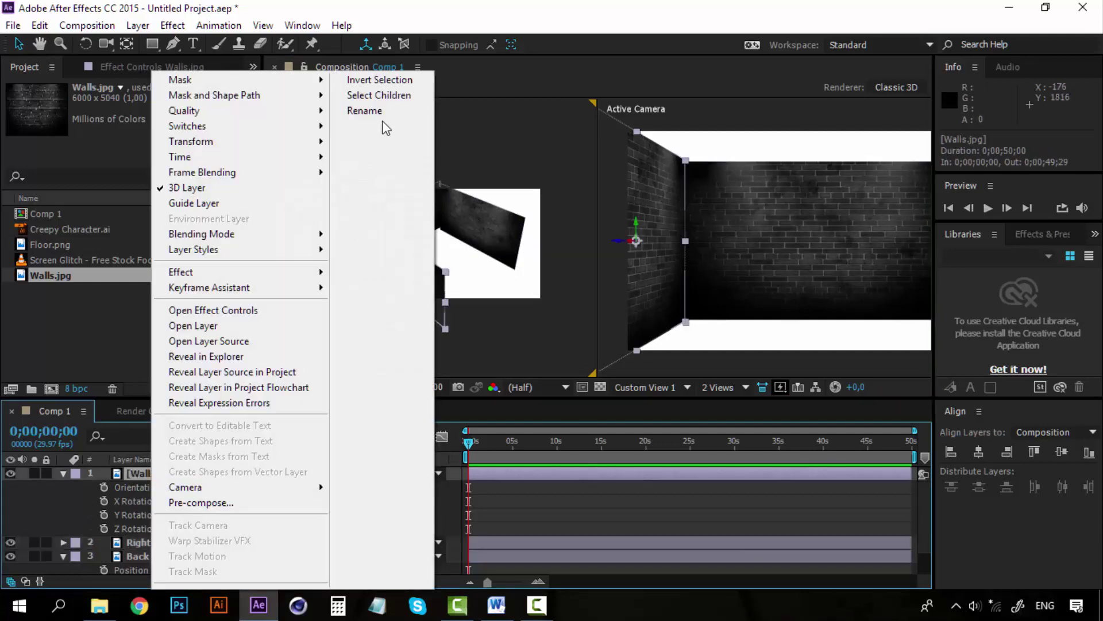
pyautogui.click(365, 111)
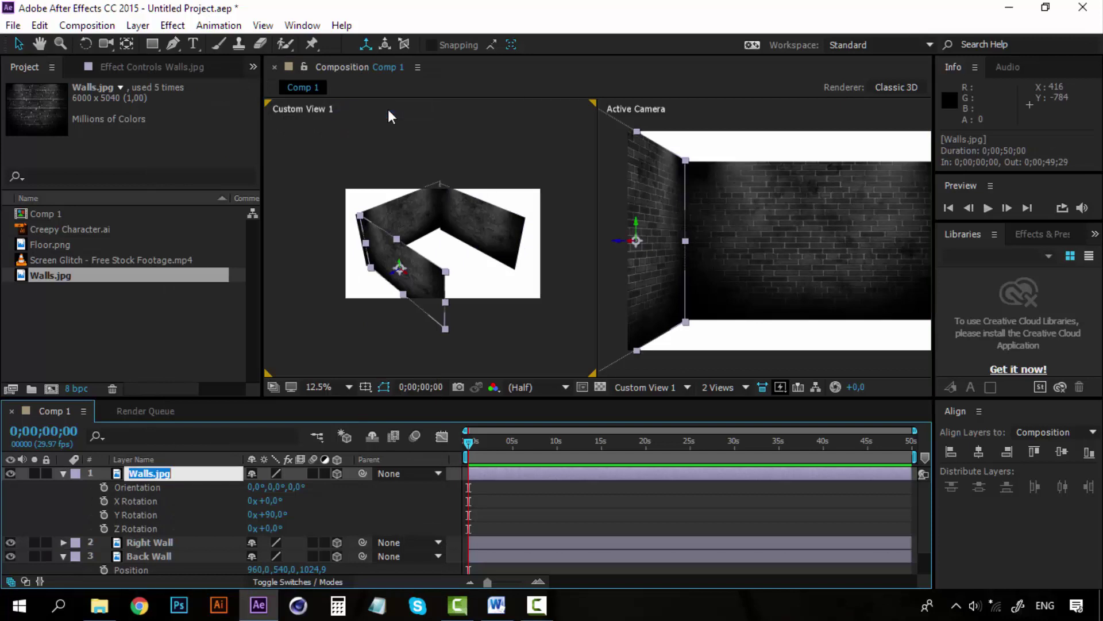
pyautogui.write('Left Wall')
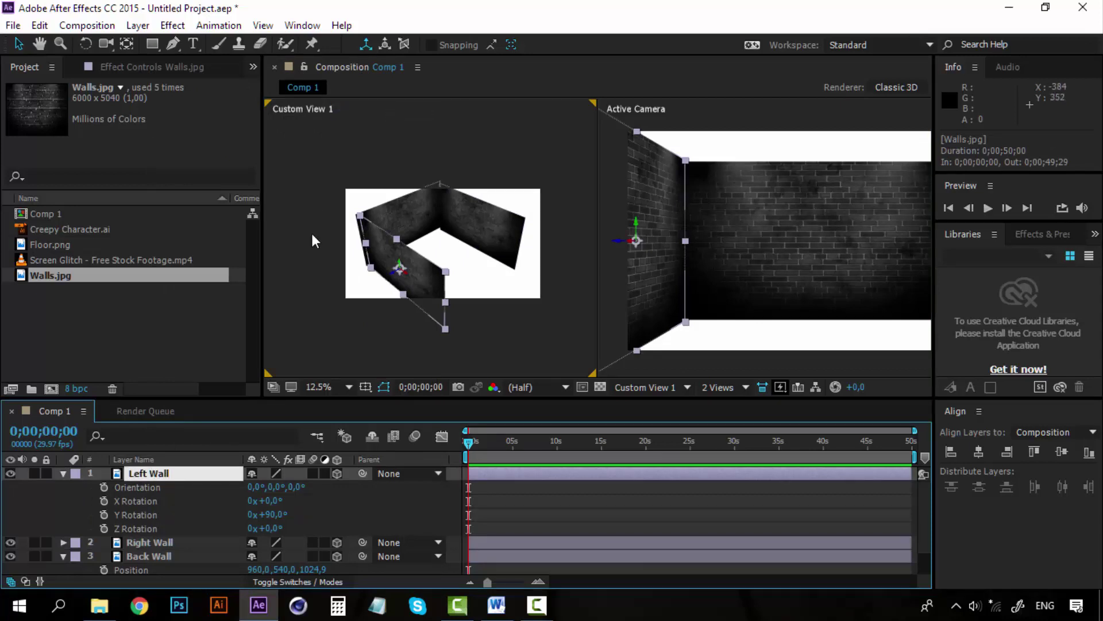
pyautogui.press('Return')
pyautogui.click(101, 476)
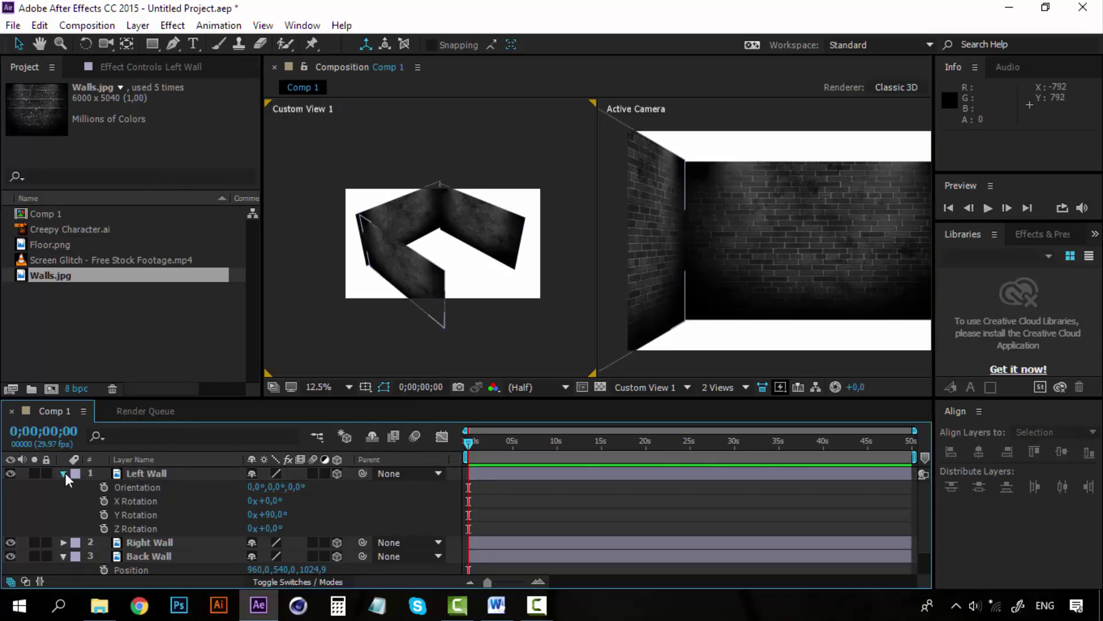
pyautogui.click(65, 472)
pyautogui.click(148, 500)
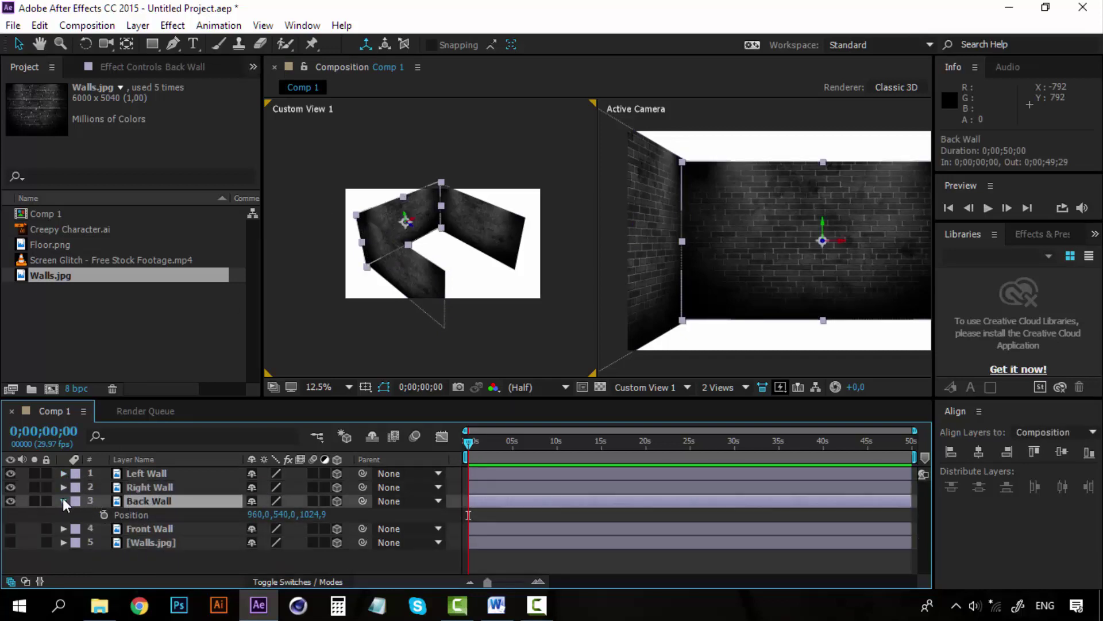
pyautogui.click(64, 500)
pyautogui.click(148, 515)
pyautogui.click(11, 514)
pyautogui.scroll(2, 492, 270)
pyautogui.press('h')
pyautogui.moveTo(473, 280); pyautogui.dragTo(542, 308)
pyautogui.press('v')
pyautogui.press('space')
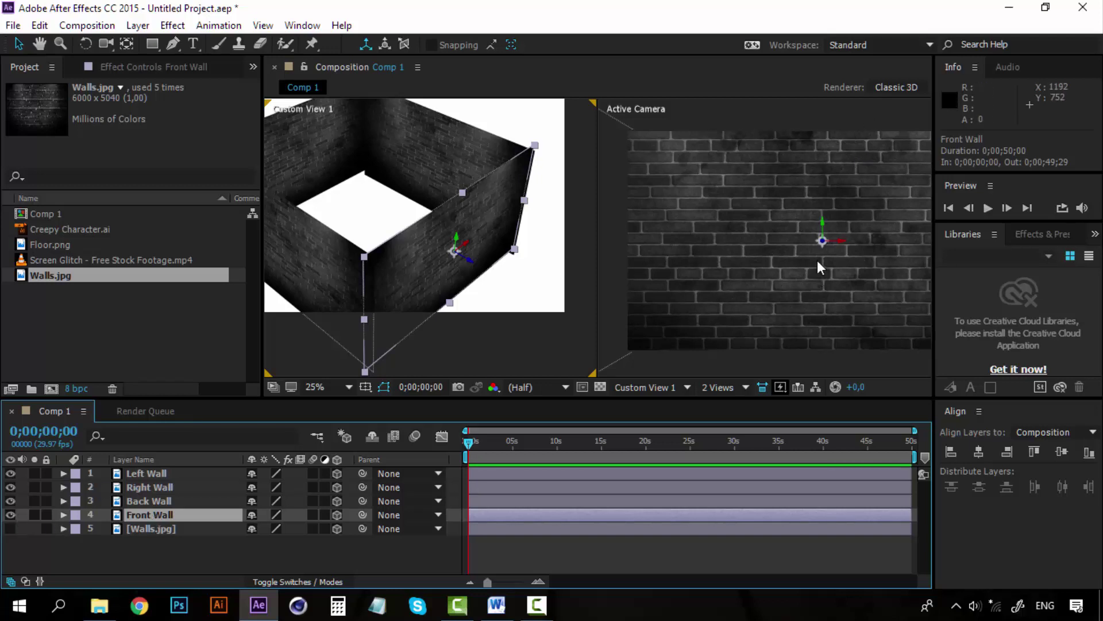
pyautogui.scroll(-2, 425, 221)
pyautogui.scroll(2, 430, 236)
pyautogui.scroll(-1, 540, 287)
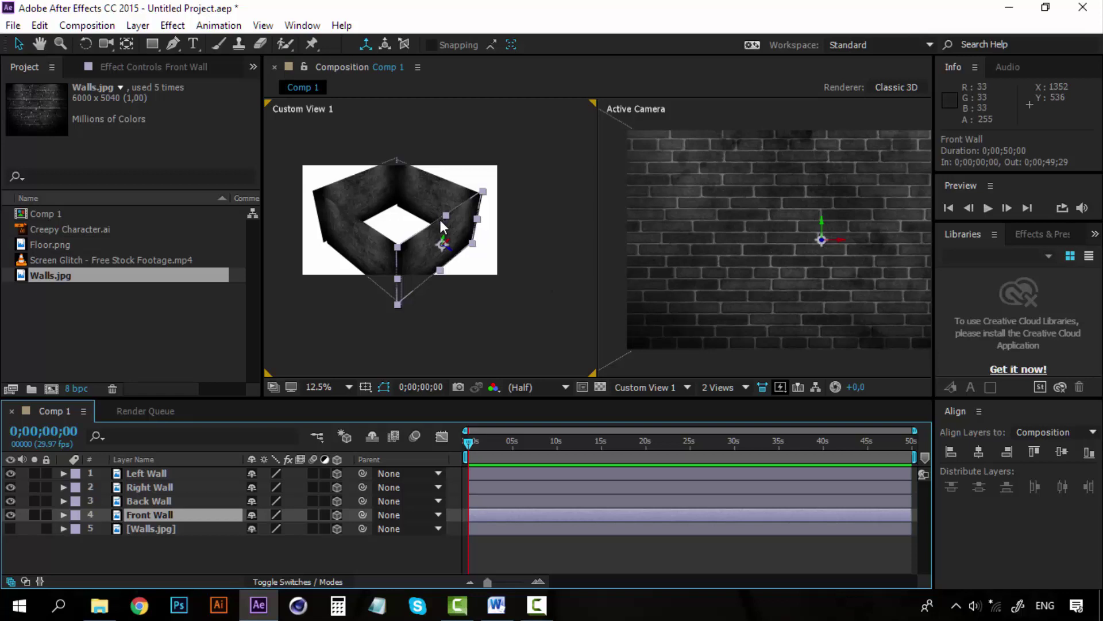
# Hide Front Wall and make the fifth Walls.jpg layer visible
pyautogui.click(9, 515)
pyautogui.click(157, 528)
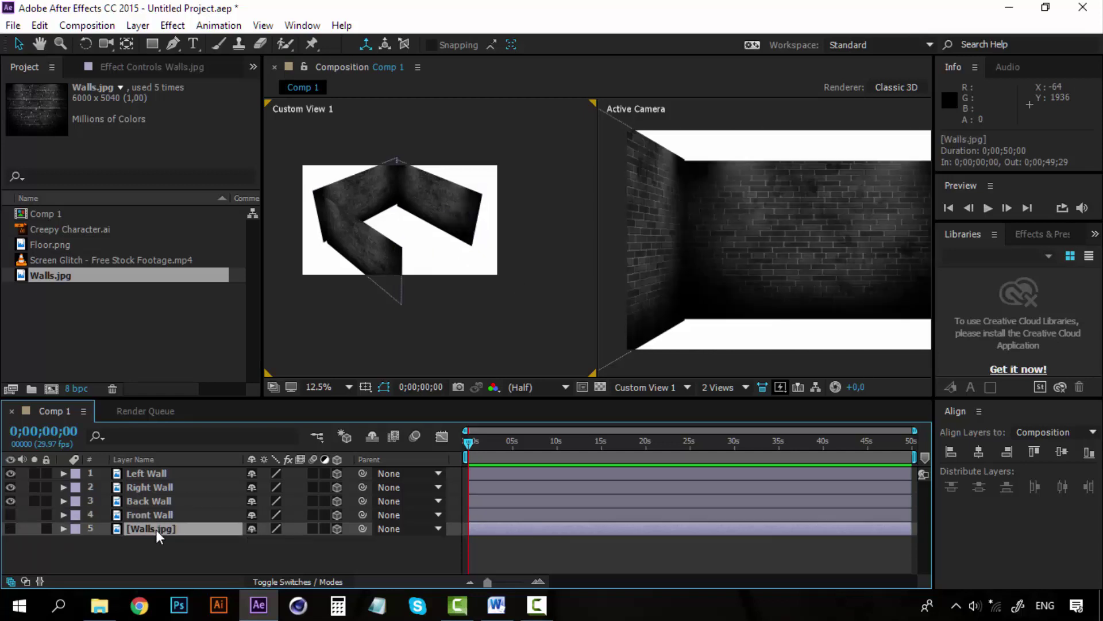
pyautogui.click(11, 529)
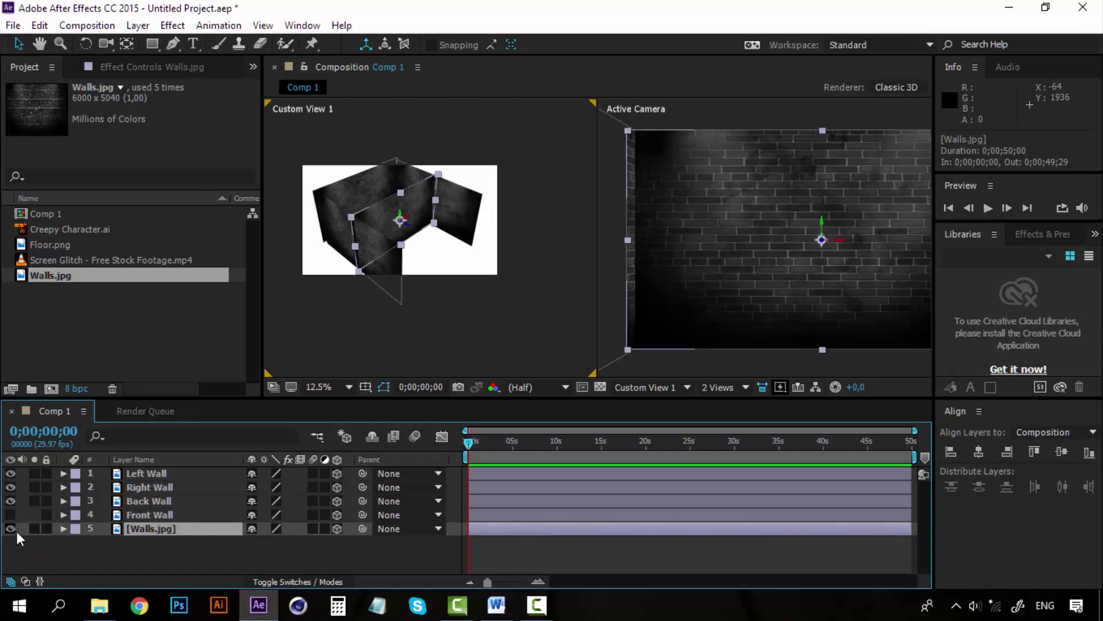
pyautogui.hotkey('ctrl', 'z')
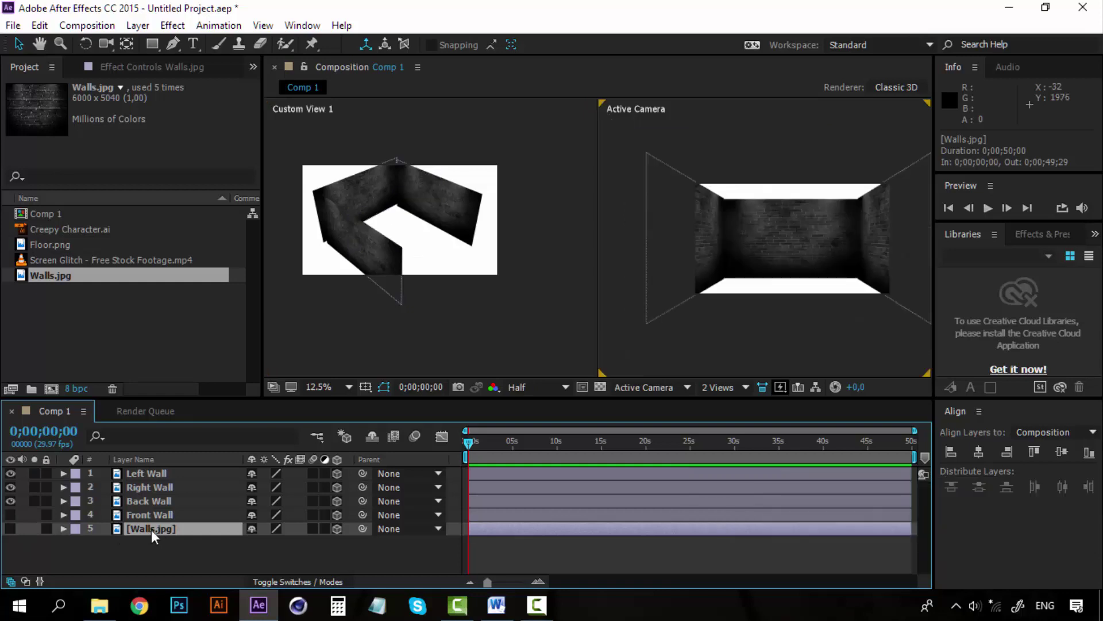
pyautogui.click(11, 528)
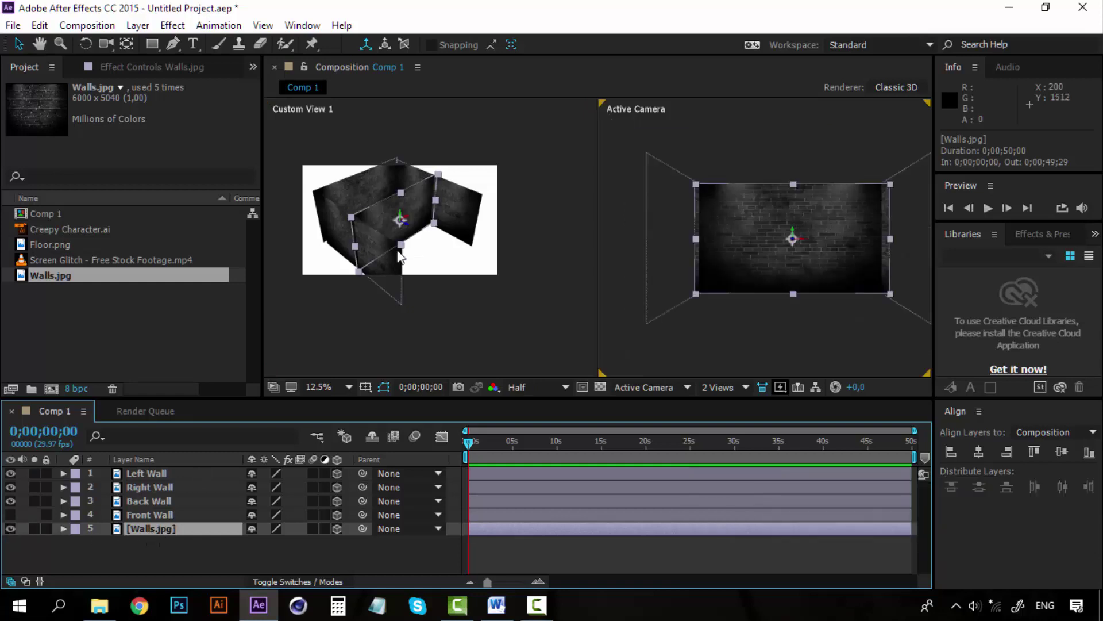
# Center the room in Custom View 1 and show the spare layer's rotation properties
pyautogui.scroll(2, 399, 252)
pyautogui.press('h')
pyautogui.moveTo(427, 224); pyautogui.dragTo(473, 260)
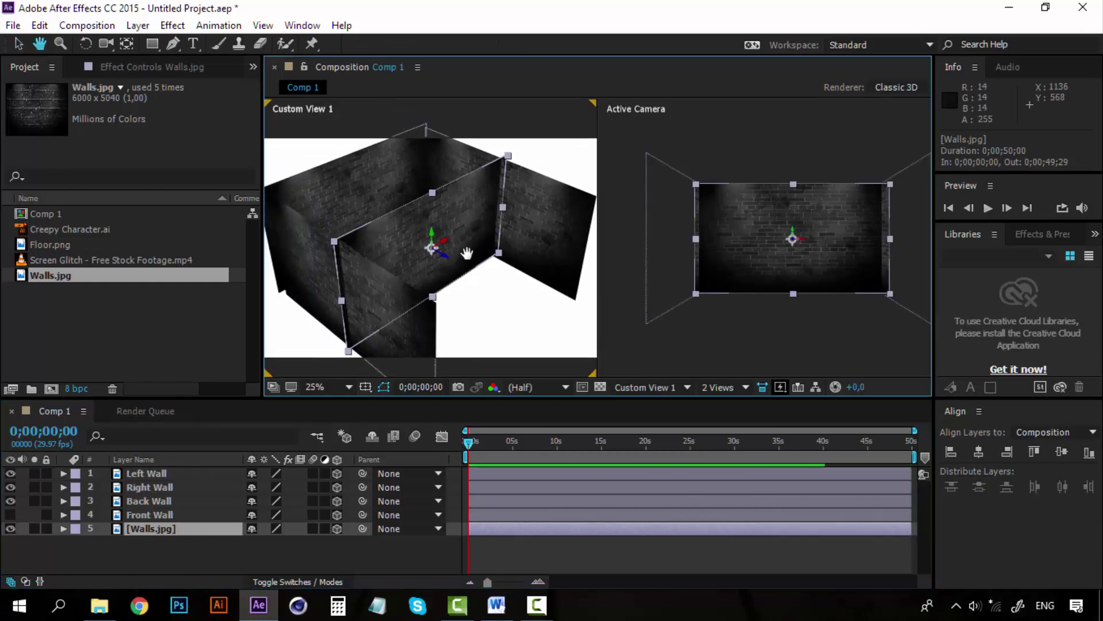
pyautogui.press('v')
pyautogui.press('r')
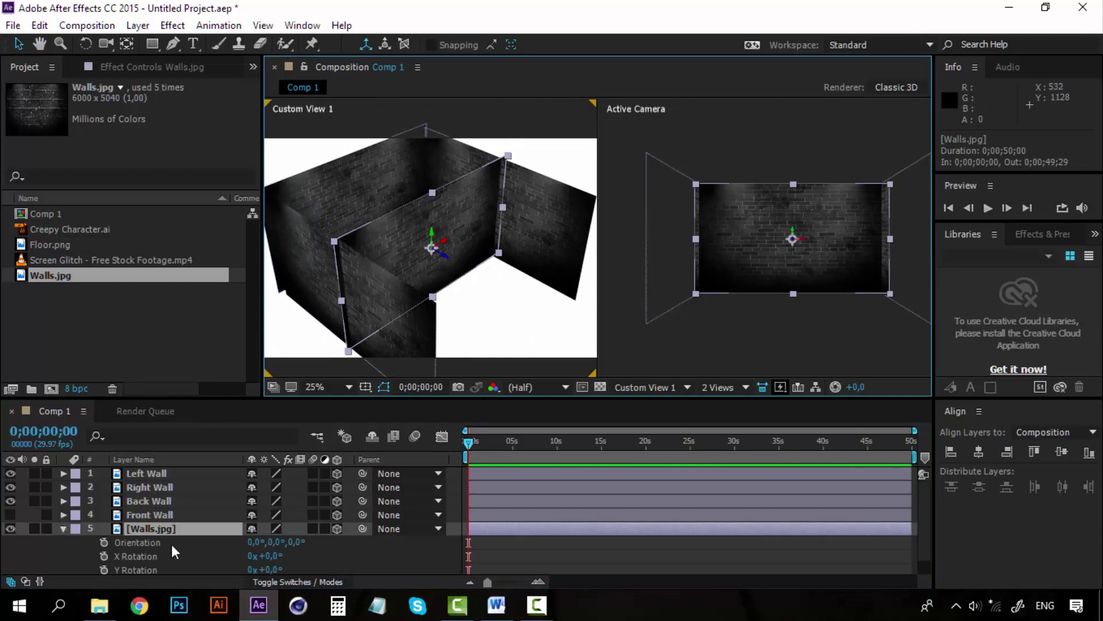
pyautogui.scroll(-1, 312, 551)
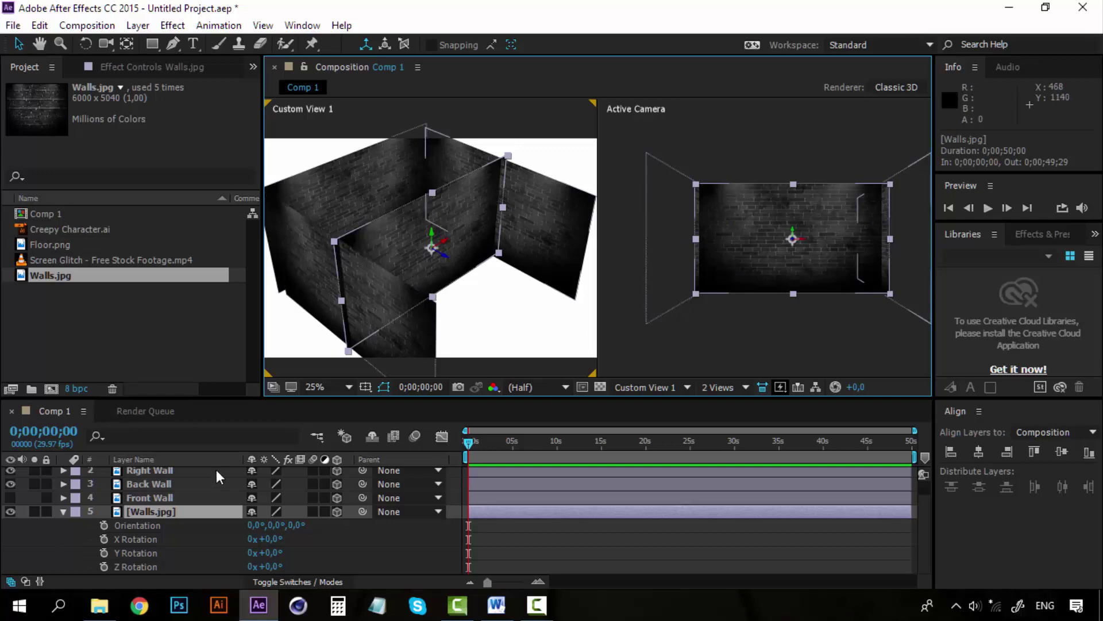
# Set the fifth Walls.jpg layer's X Rotation to 90° to lay it flat
pyautogui.click(274, 539)
pyautogui.write('90')
pyautogui.press('Return')
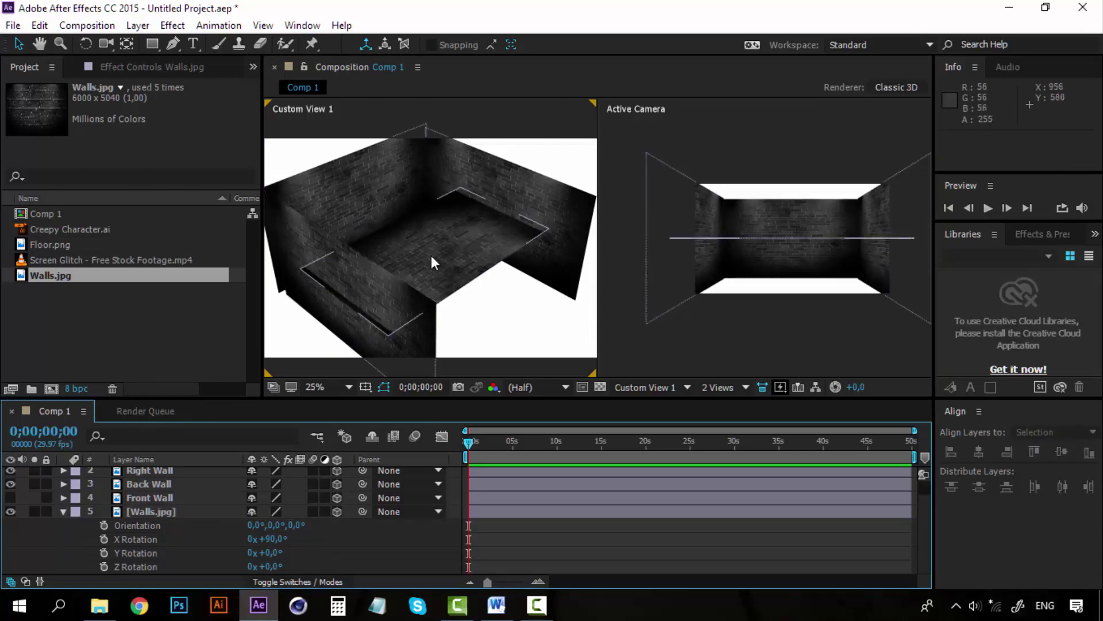
# Raise the flat layer to the wall tops and scale it to 32%, 46% as a ceiling
pyautogui.click(483, 246)
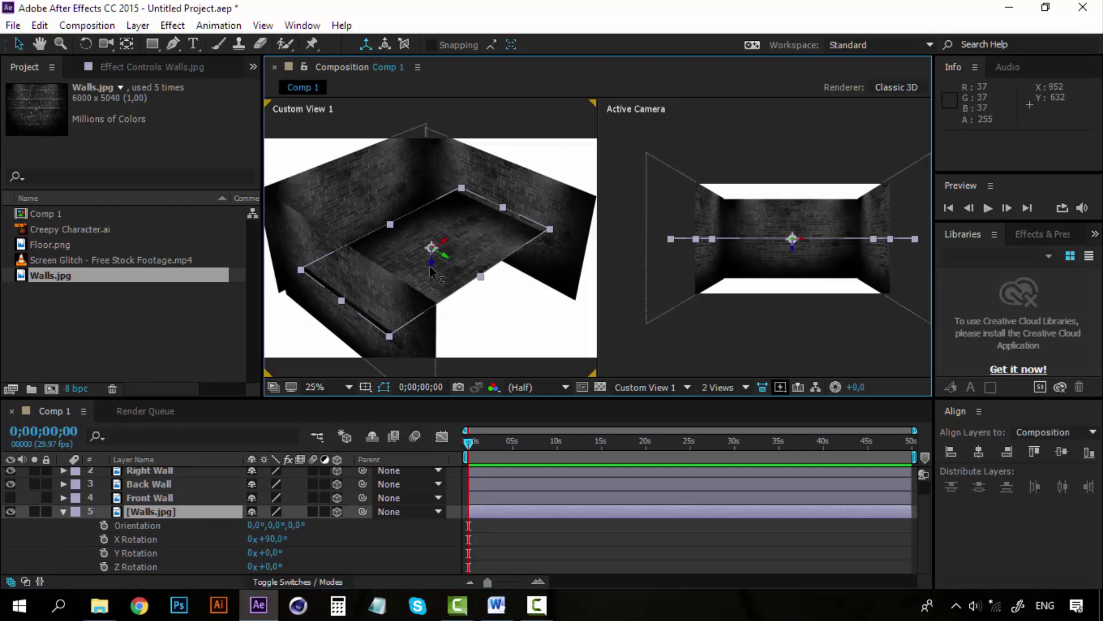
pyautogui.moveTo(429, 266); pyautogui.dragTo(445, 164)
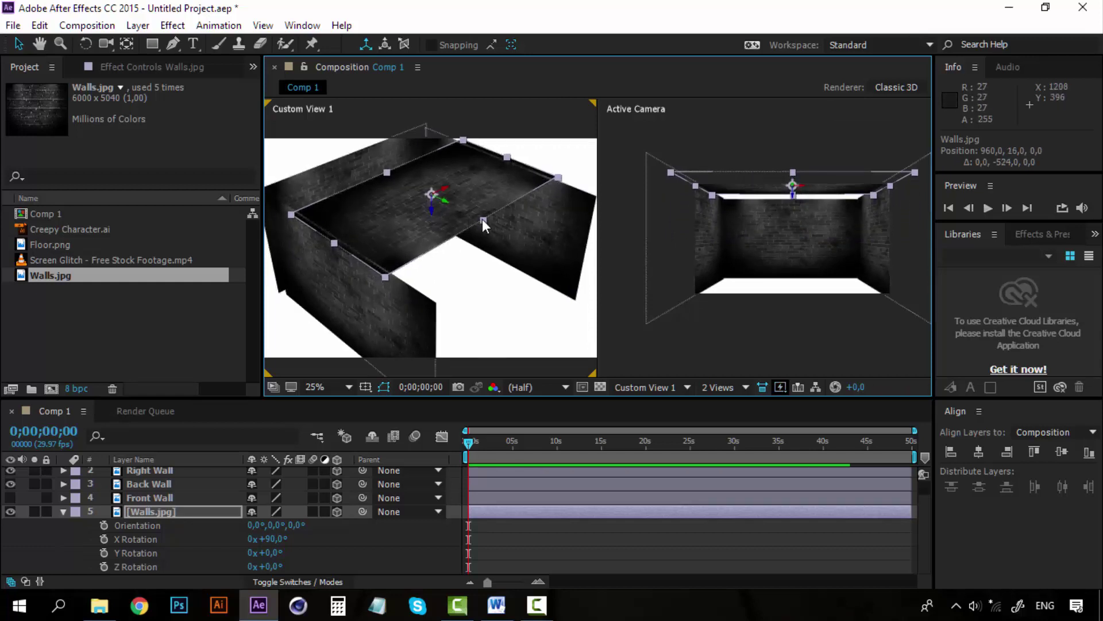
pyautogui.moveTo(482, 220); pyautogui.dragTo(530, 270)
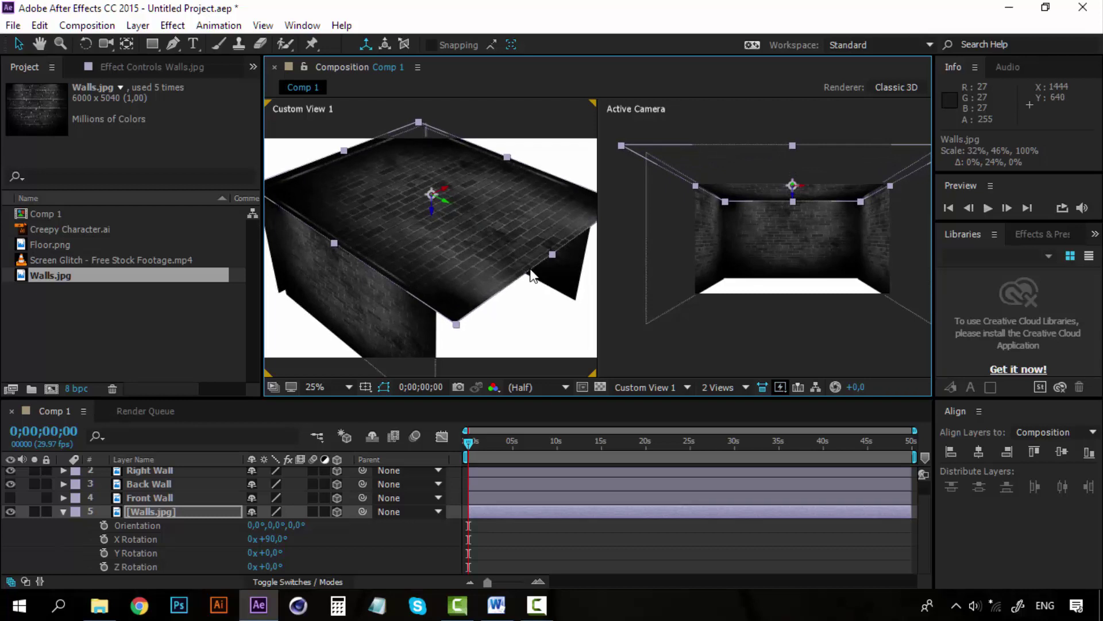
pyautogui.scroll(2, 860, 244)
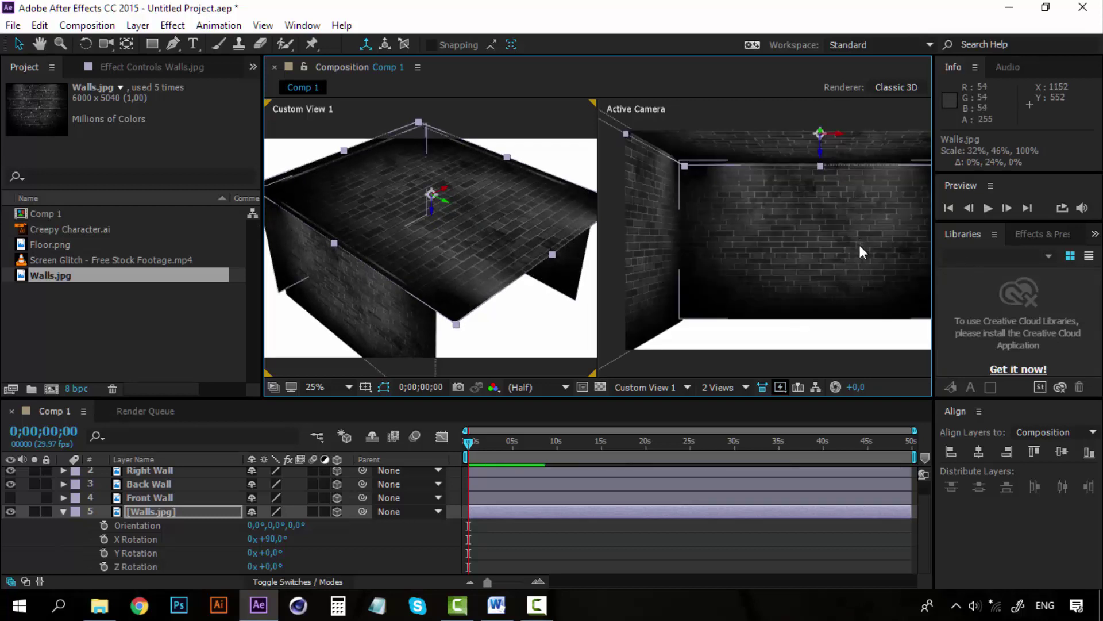
pyautogui.scroll(-2, 804, 287)
pyautogui.moveTo(743, 352); pyautogui.dragTo(732, 351)
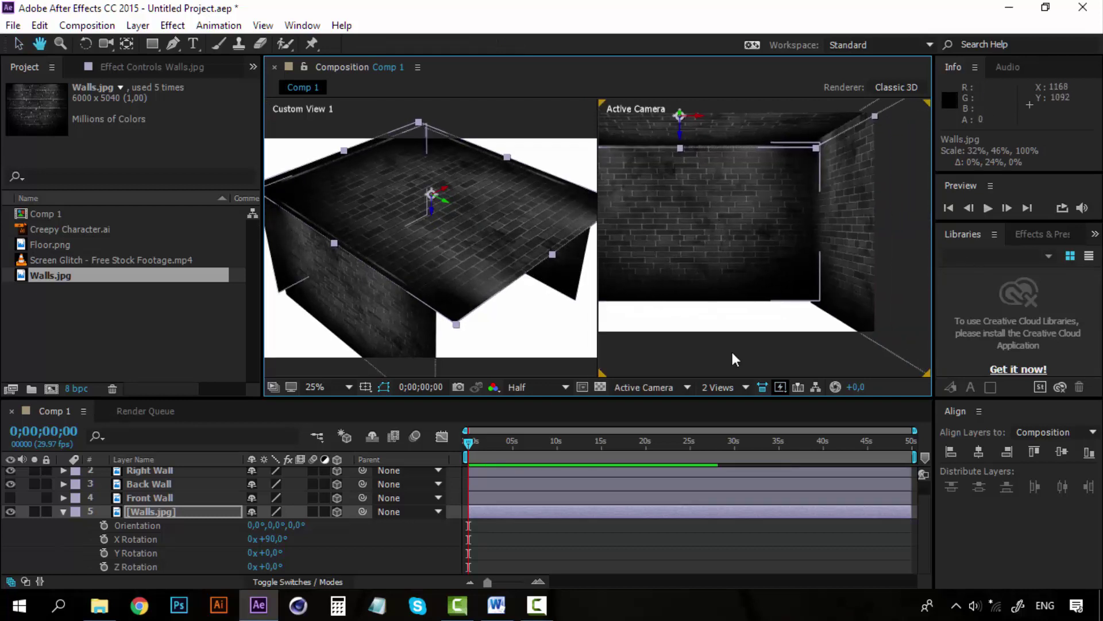
pyautogui.click(734, 356)
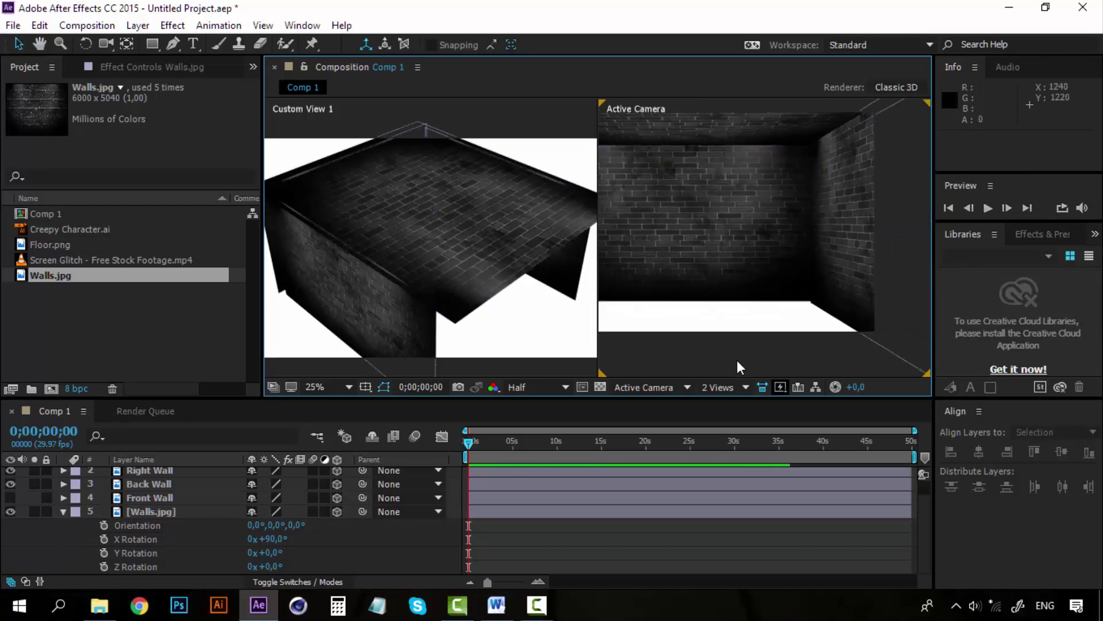
pyautogui.moveTo(686, 215); pyautogui.dragTo(794, 240)
# Add Floor.png from the Project panel to the composition timeline
pyautogui.press('v')
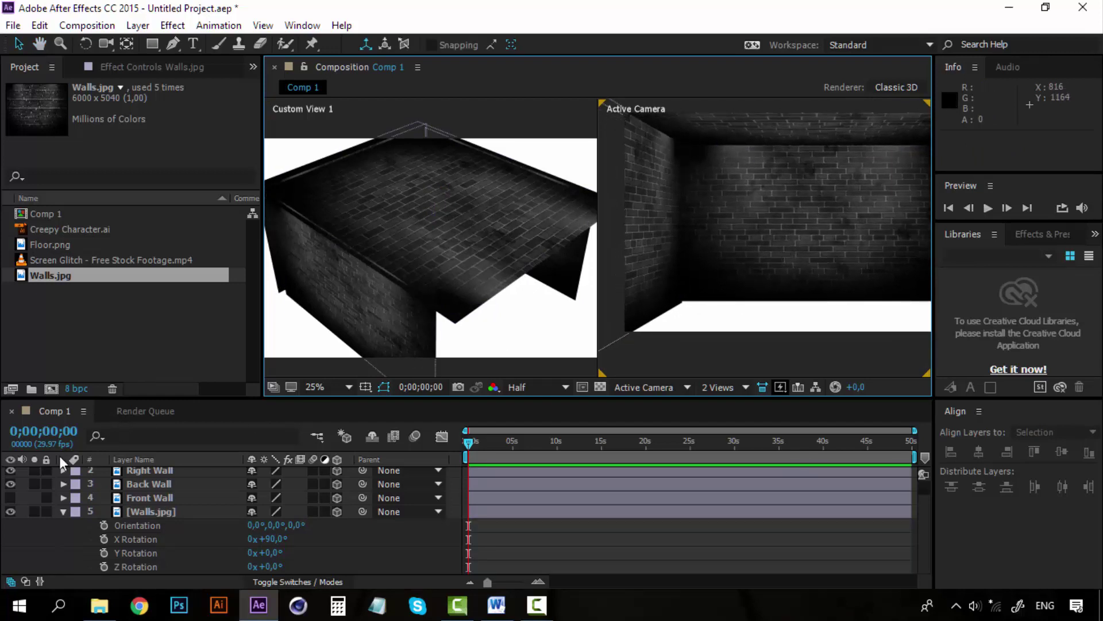
pyautogui.click(57, 245)
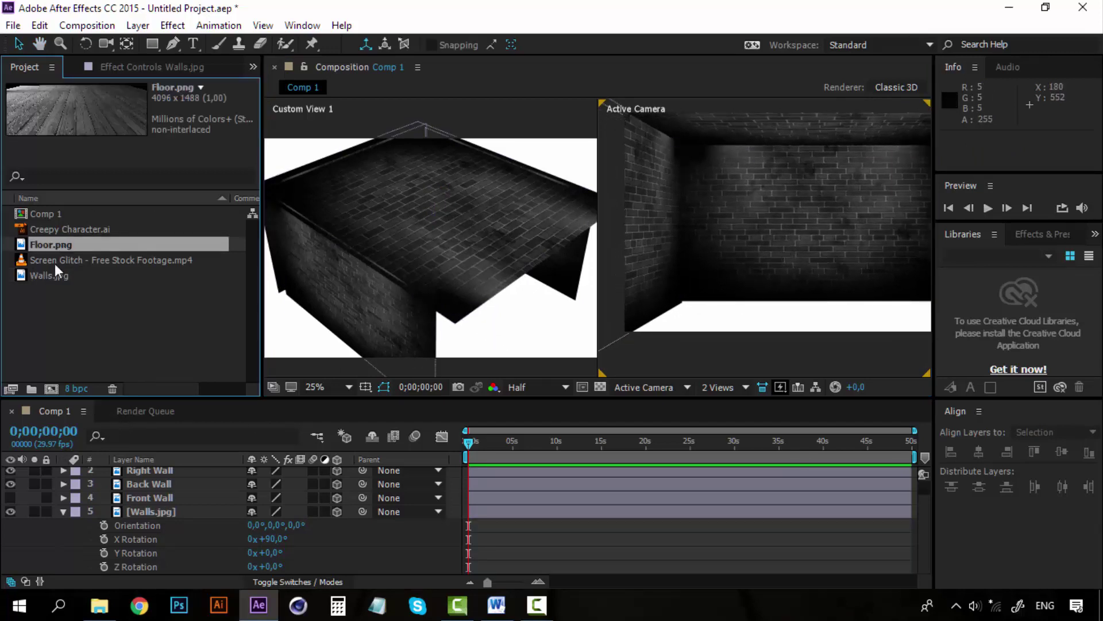
pyautogui.click(64, 511)
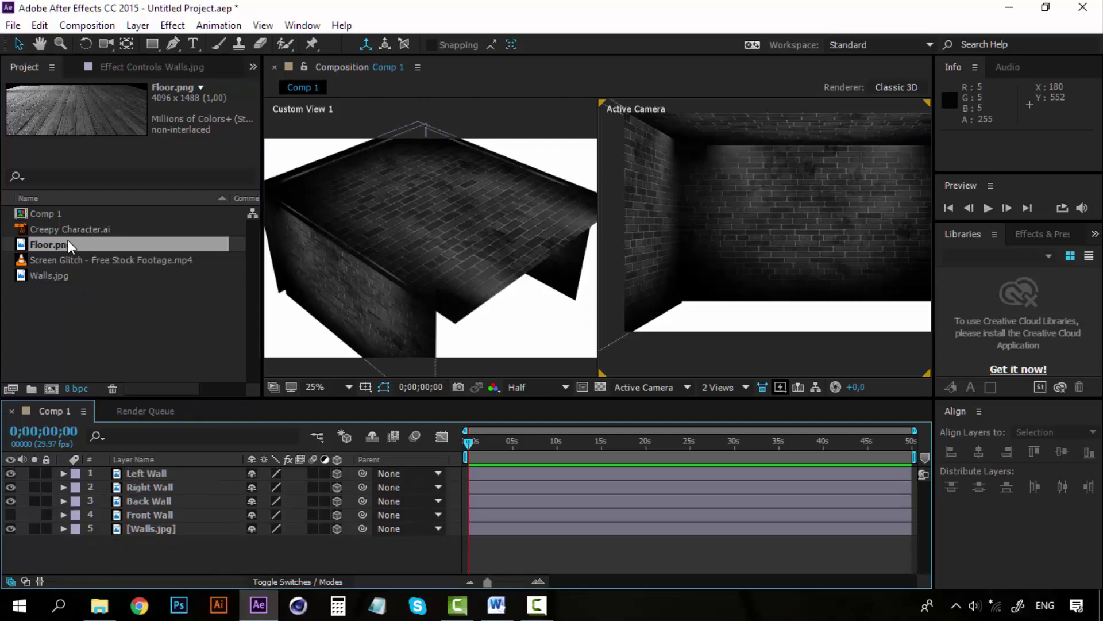
pyautogui.moveTo(64, 240); pyautogui.dragTo(147, 545)
# Rename the fifth Walls.jpg layer to 'Ceiling' and hide it
pyautogui.rightClick(149, 527)
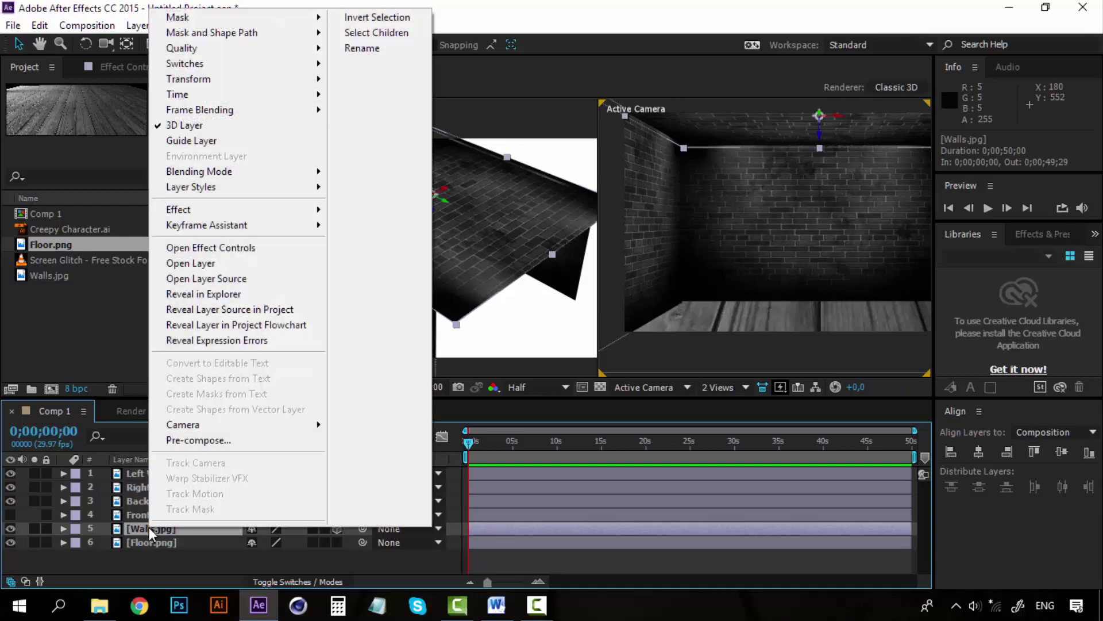
pyautogui.click(402, 43)
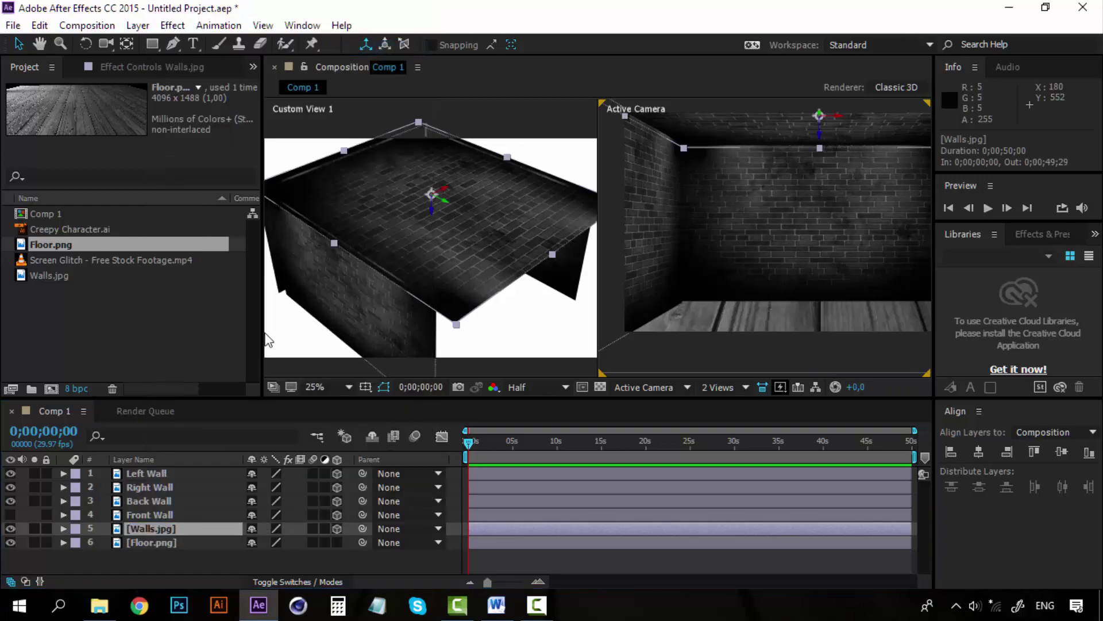
pyautogui.rightClick(170, 530)
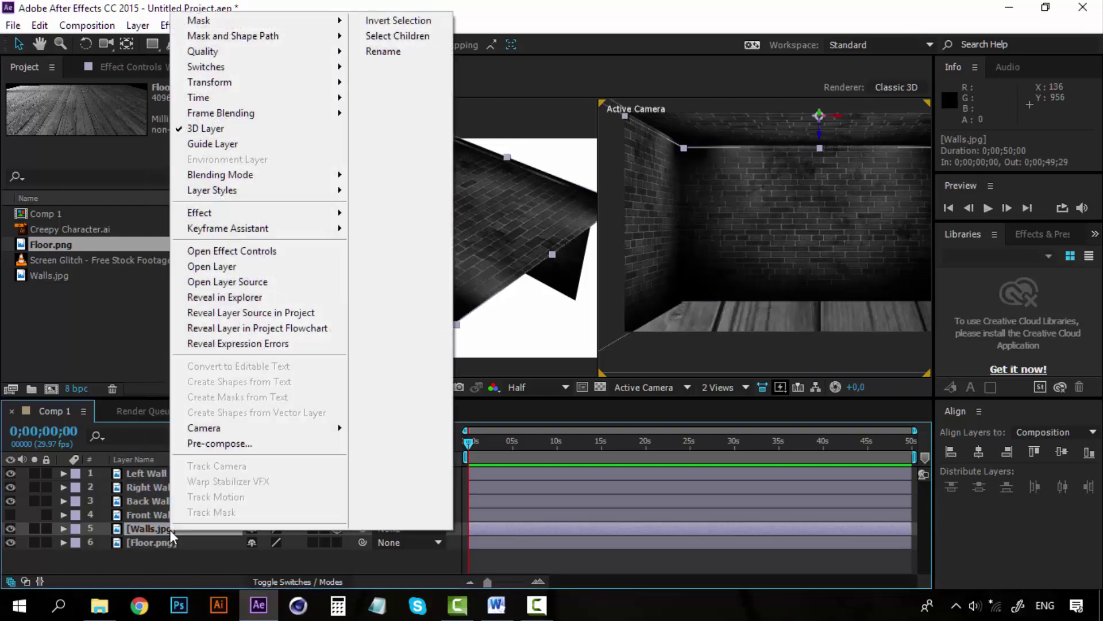
pyautogui.click(405, 51)
pyautogui.write('Ceiling')
pyautogui.click(157, 561)
pyautogui.click(141, 528)
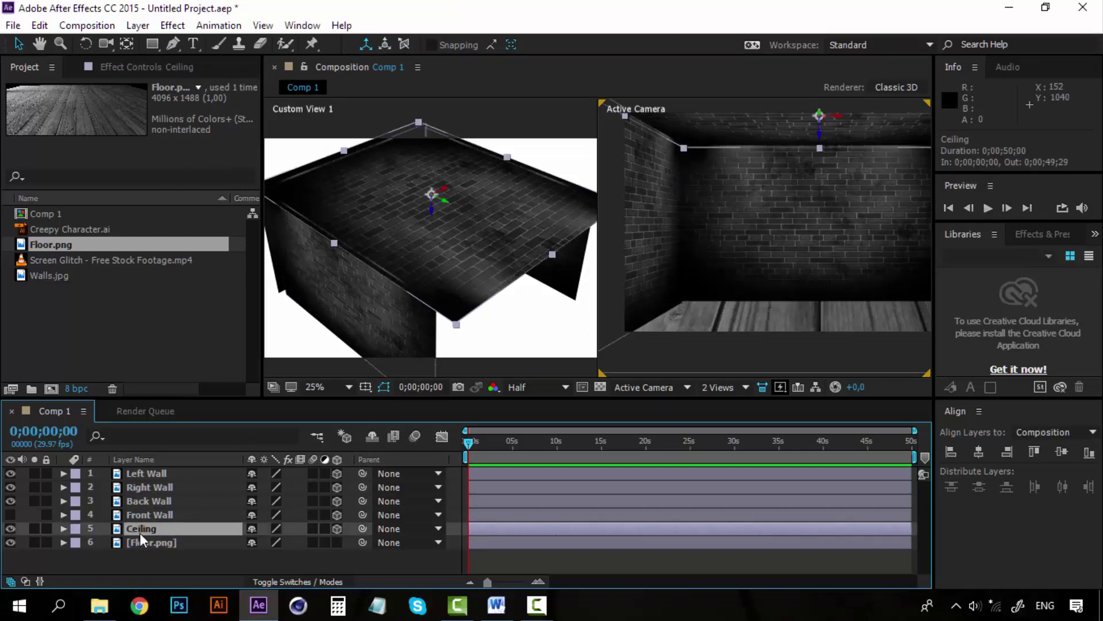
pyautogui.click(9, 528)
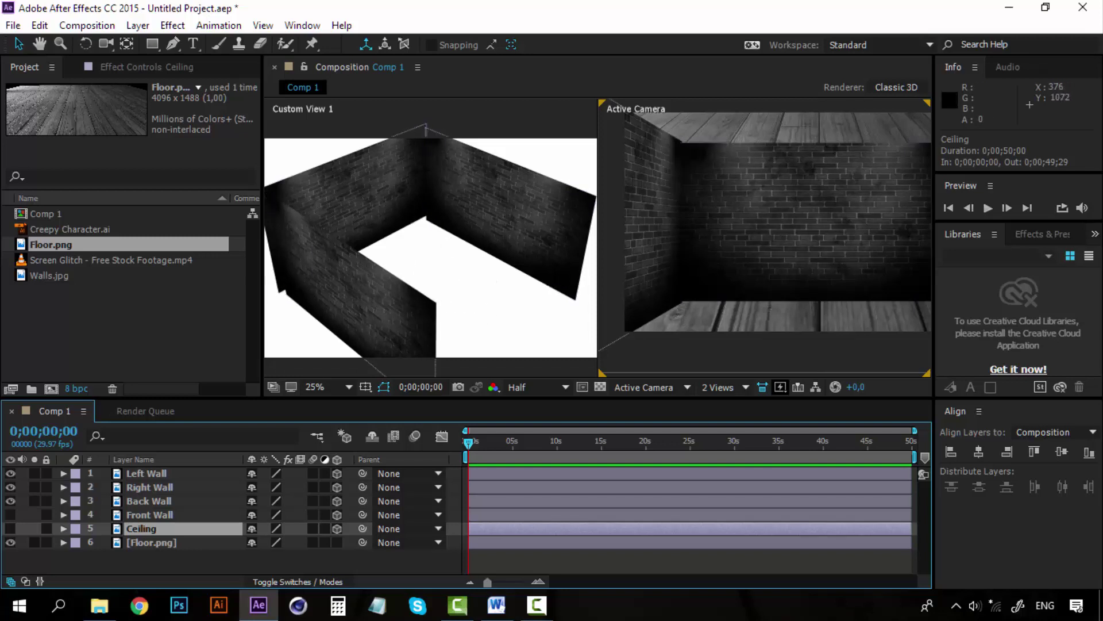
pyautogui.click(10, 528)
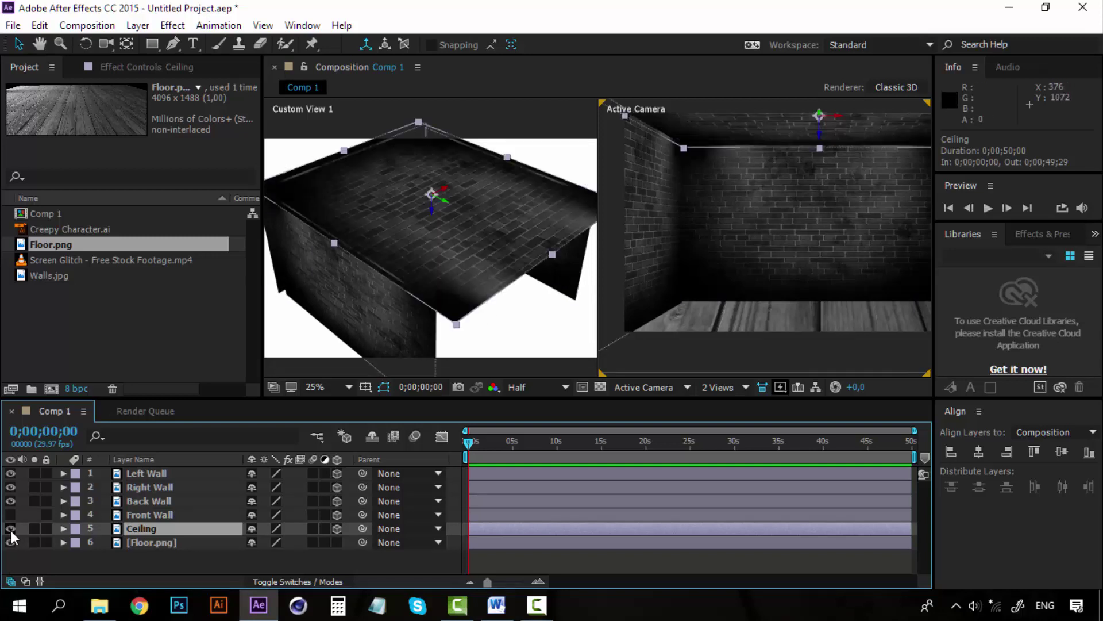
pyautogui.click(11, 529)
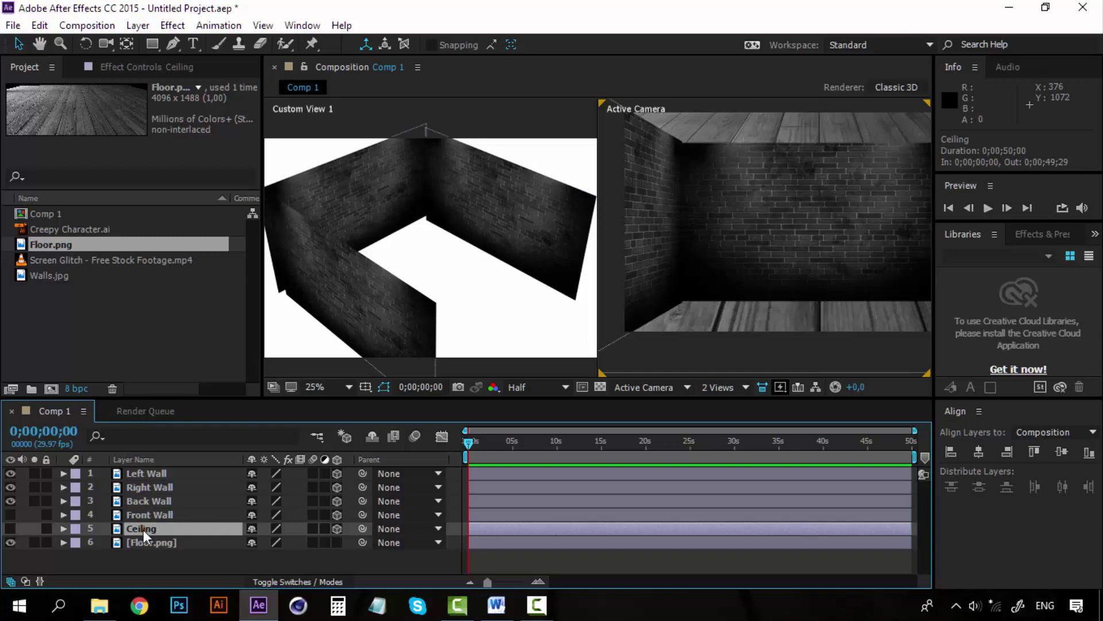
# Rename the Floor.png layer to 'Floor'
pyautogui.click(151, 543)
pyautogui.rightClick(151, 542)
pyautogui.click(366, 69)
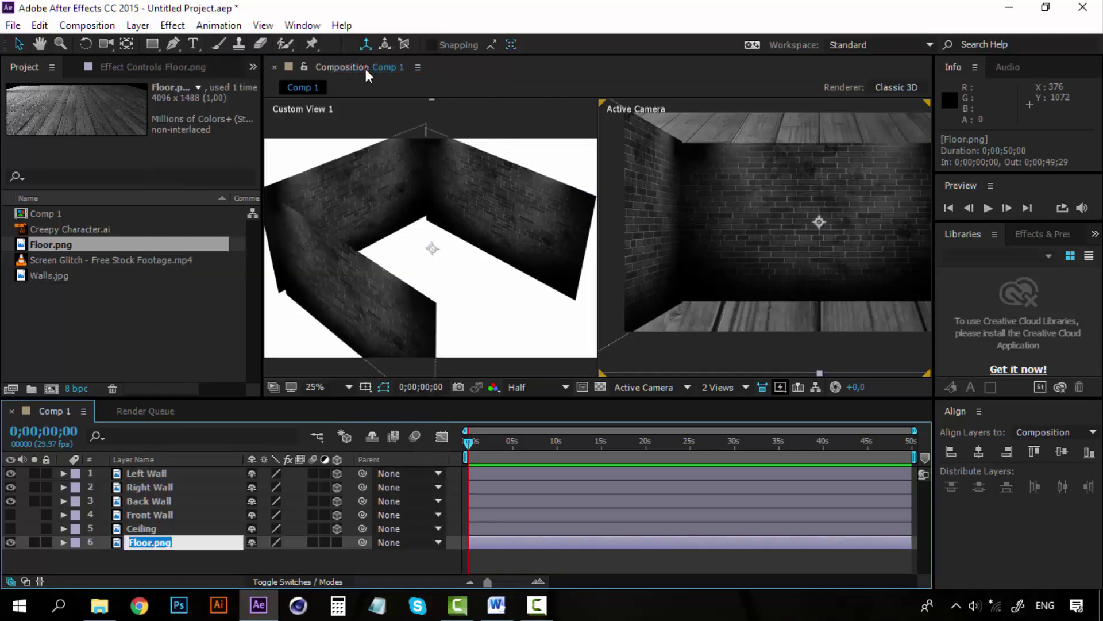
pyautogui.write('Floor')
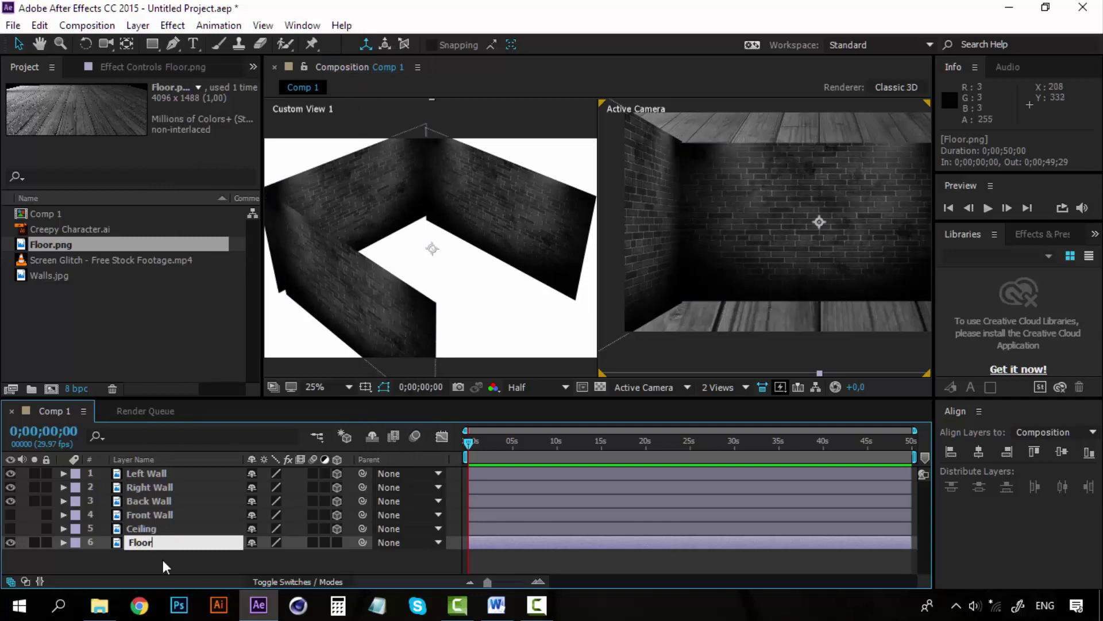
pyautogui.click(163, 562)
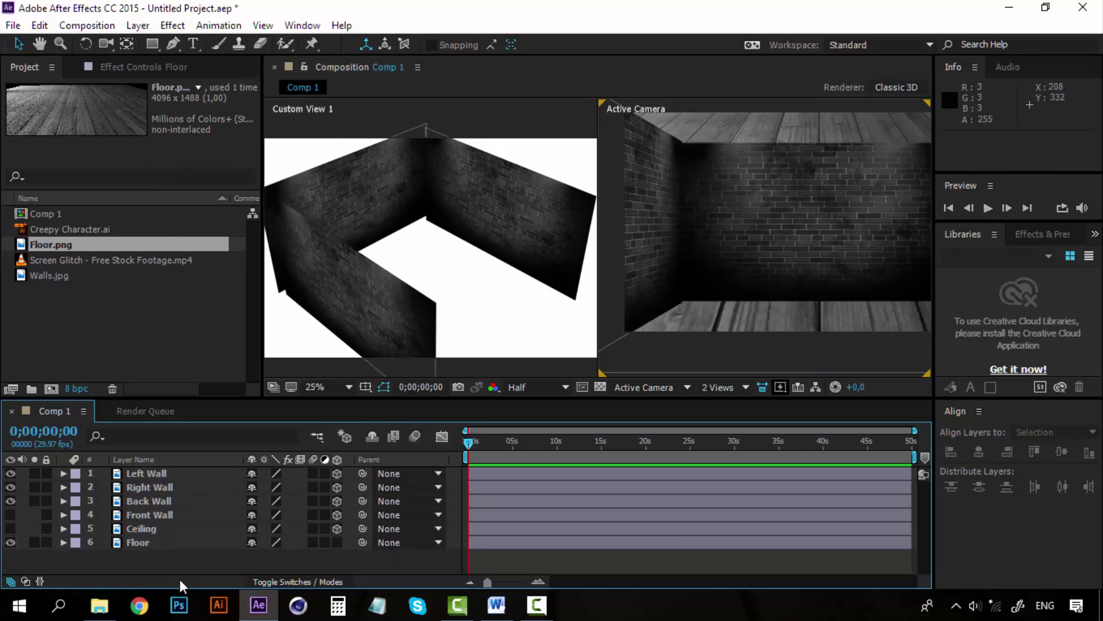
pyautogui.click(147, 542)
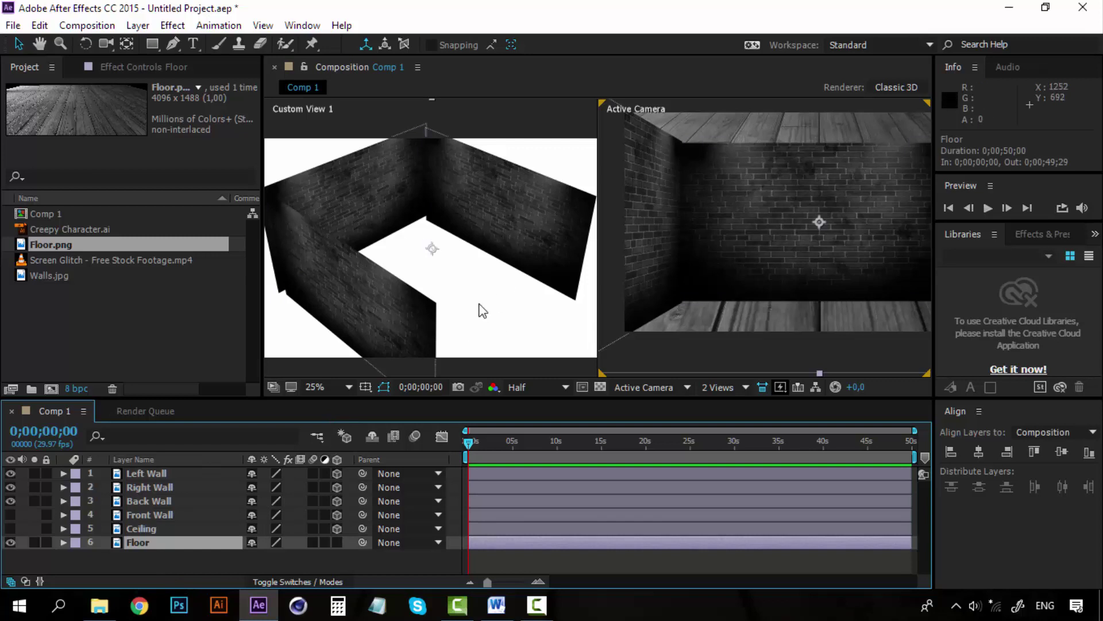
# Make Floor a 3D layer and try an X Rotation of 90°, then undo the move
pyautogui.click(337, 542)
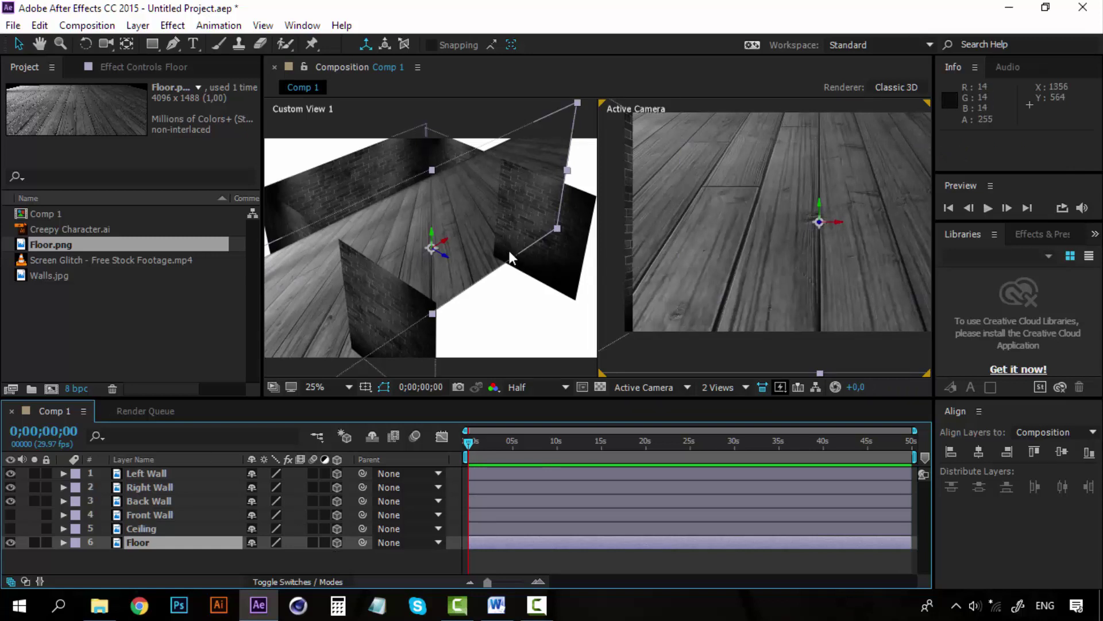
pyautogui.press('r')
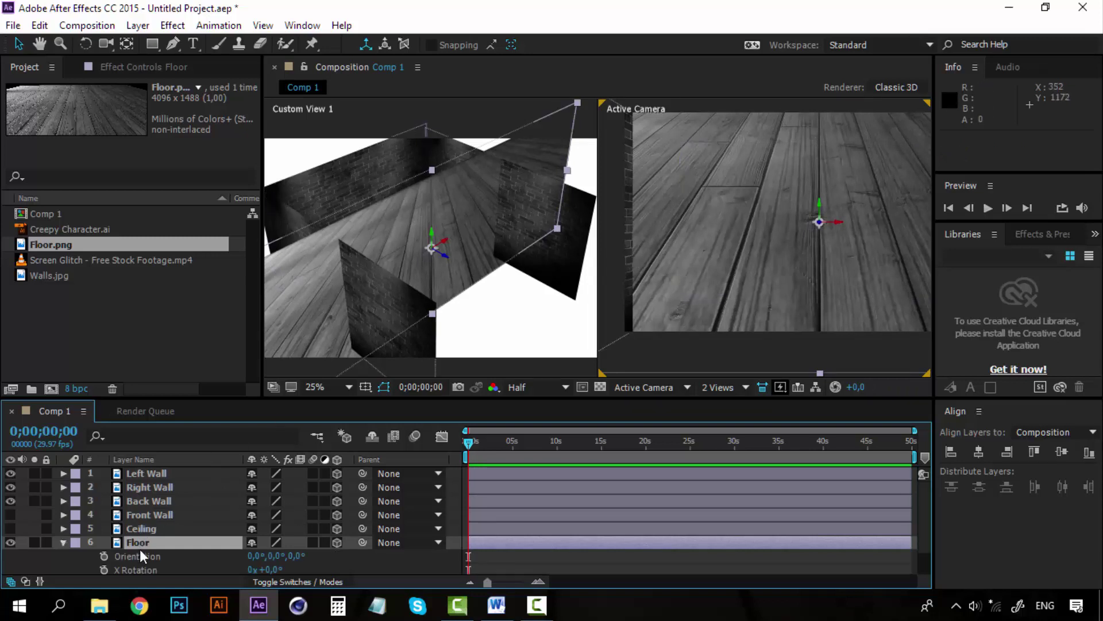
pyautogui.scroll(-2, 313, 568)
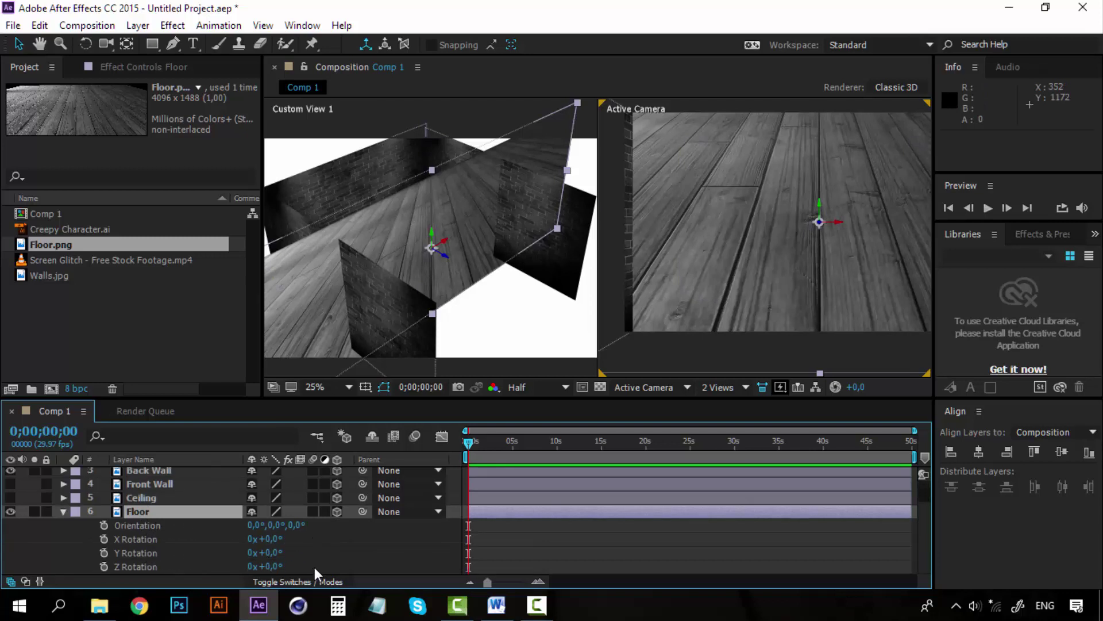
pyautogui.click(271, 539)
pyautogui.write('90')
pyautogui.press('Return')
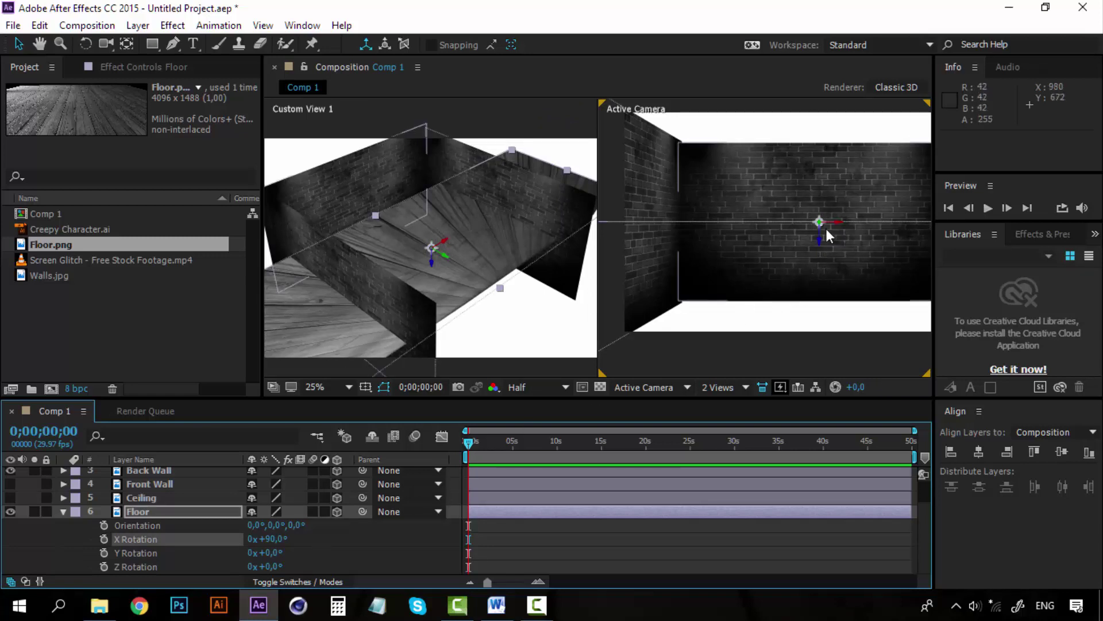
pyautogui.moveTo(821, 241); pyautogui.dragTo(811, 320)
pyautogui.hotkey('ctrl', 'z')
pyautogui.hotkey('ctrl', 'z')
pyautogui.hotkey('ctrl', 'z')
pyautogui.hotkey('ctrl', 'z')
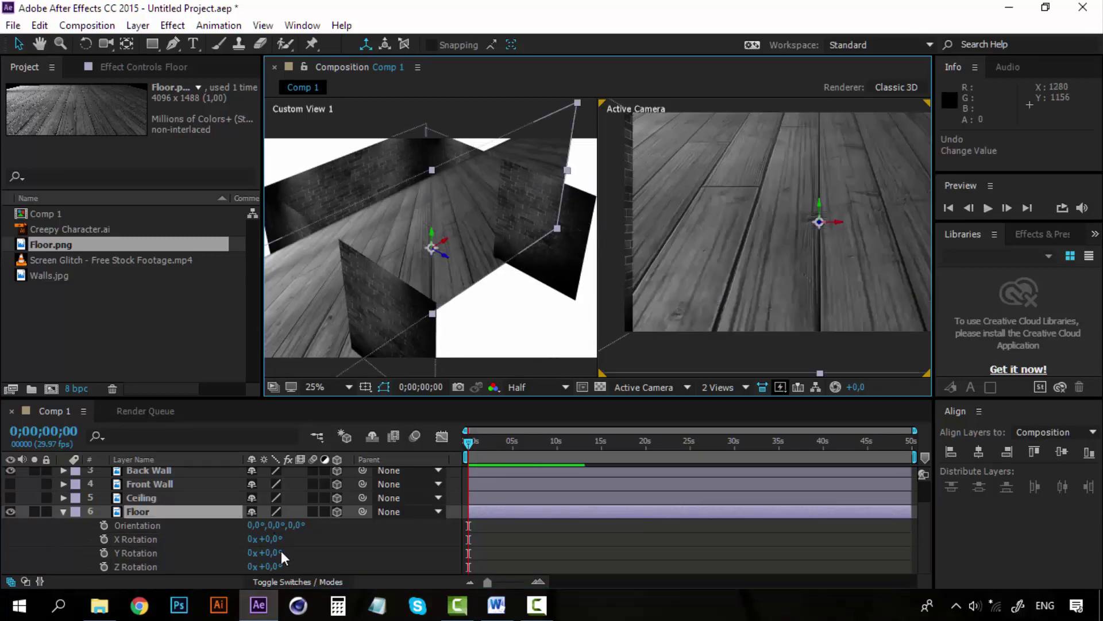
# Set Floor's X Rotation to -90° and lower it to Position 960,1008,123.1 beneath the walls
pyautogui.click(267, 539)
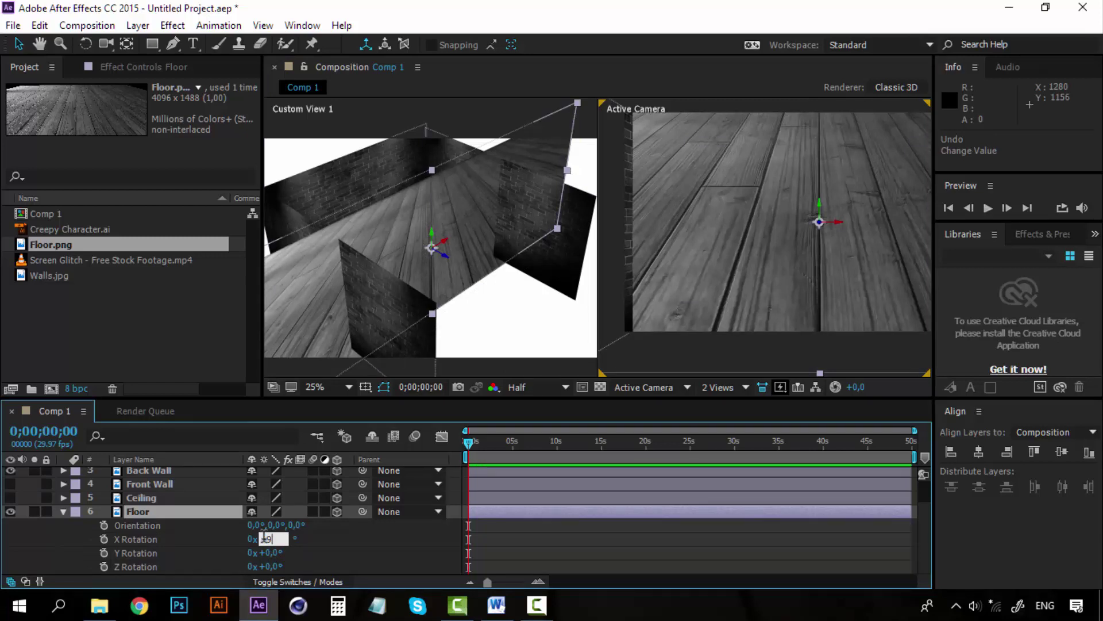
pyautogui.write('-90')
pyautogui.press('Return')
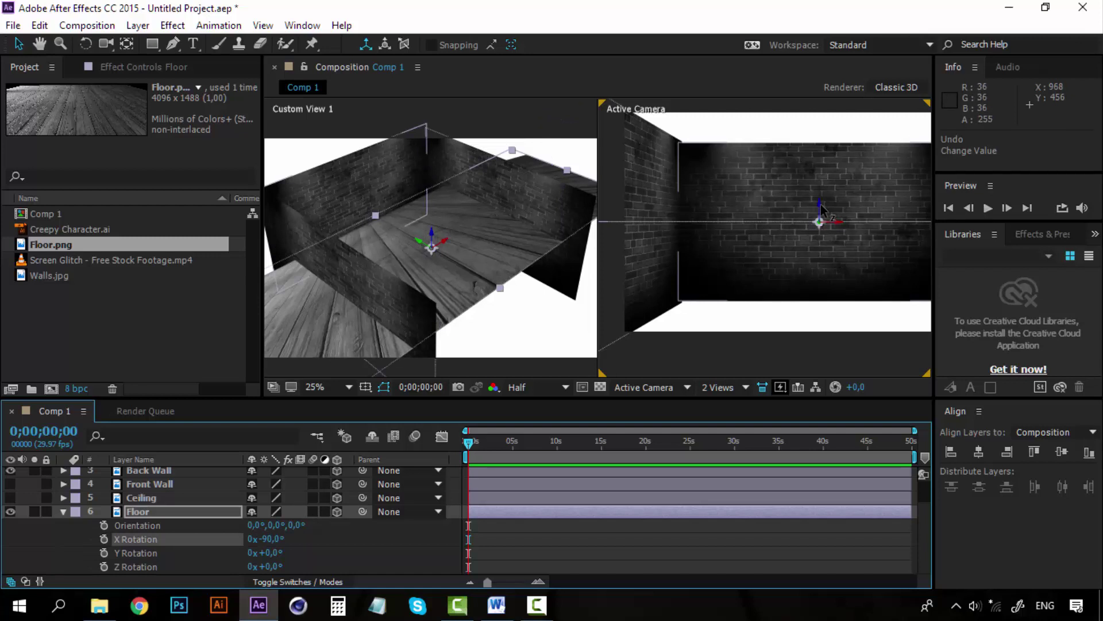
pyautogui.moveTo(820, 205); pyautogui.dragTo(815, 305)
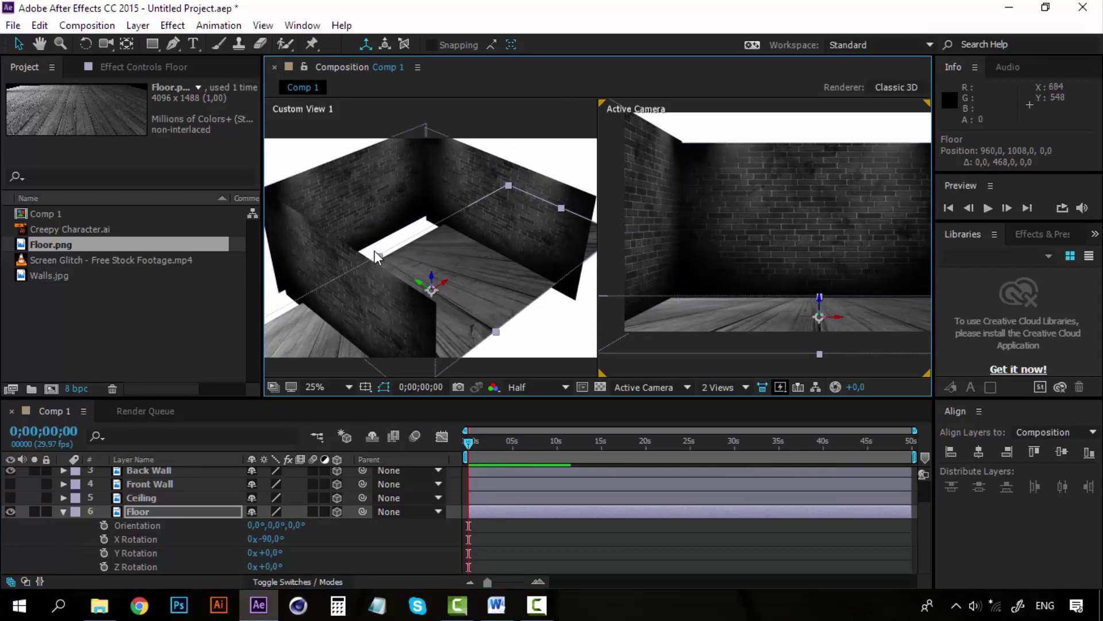
pyautogui.moveTo(378, 255); pyautogui.dragTo(494, 304)
pyautogui.hotkey('ctrl', 'z')
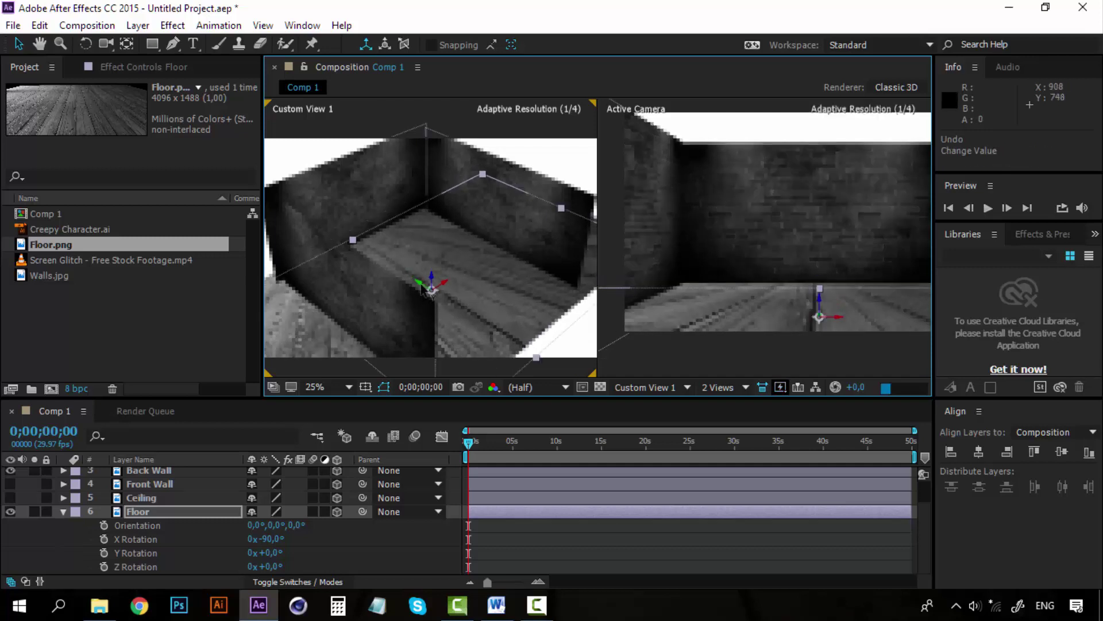
pyautogui.moveTo(421, 283); pyautogui.dragTo(398, 264)
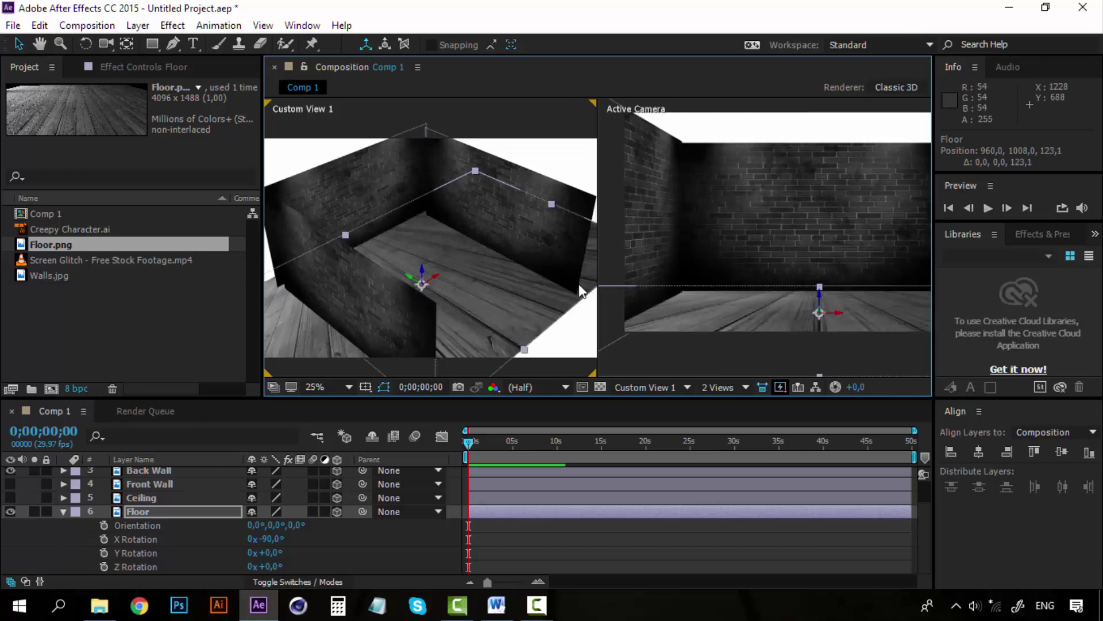
# Switch the viewer to 1 View showing Active Camera, leaving Ceiling hidden
pyautogui.click(726, 394)
pyautogui.click(727, 406)
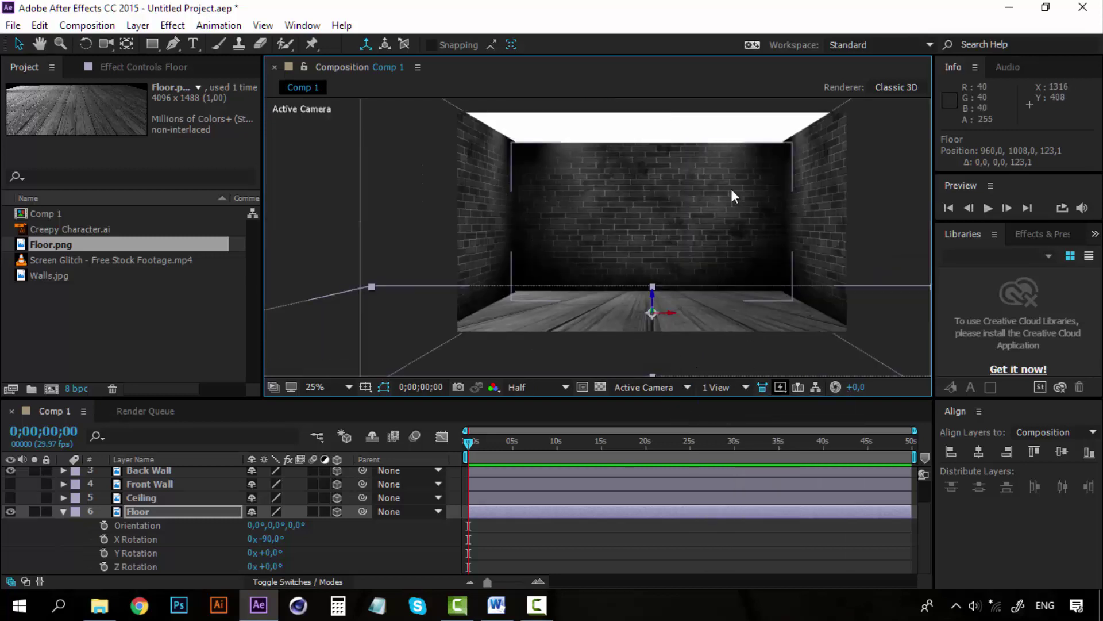
pyautogui.click(332, 192)
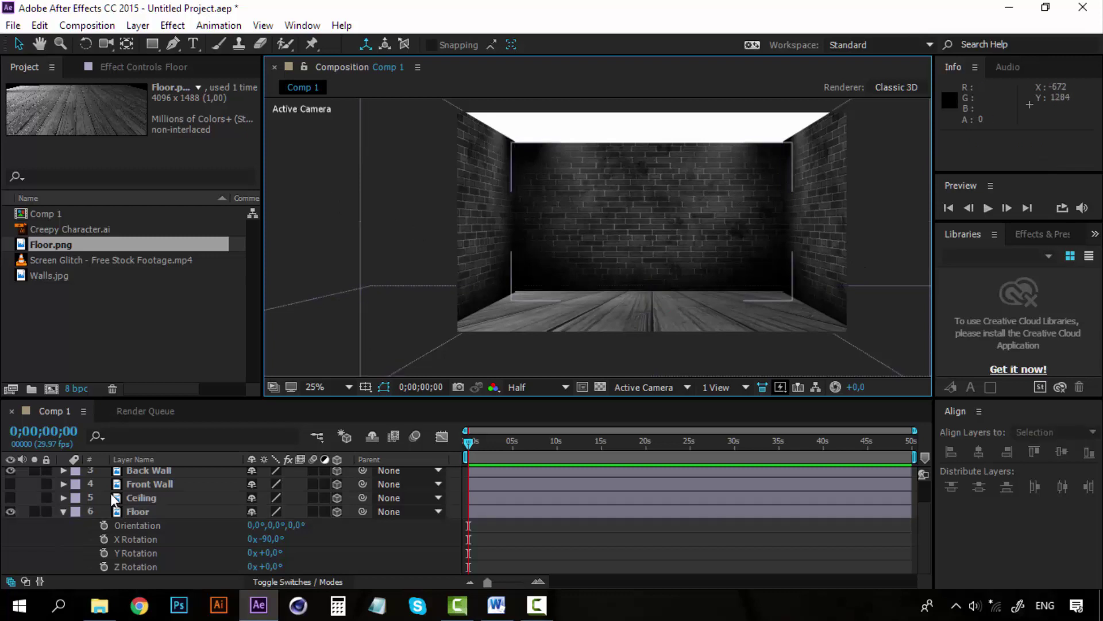
pyautogui.click(10, 498)
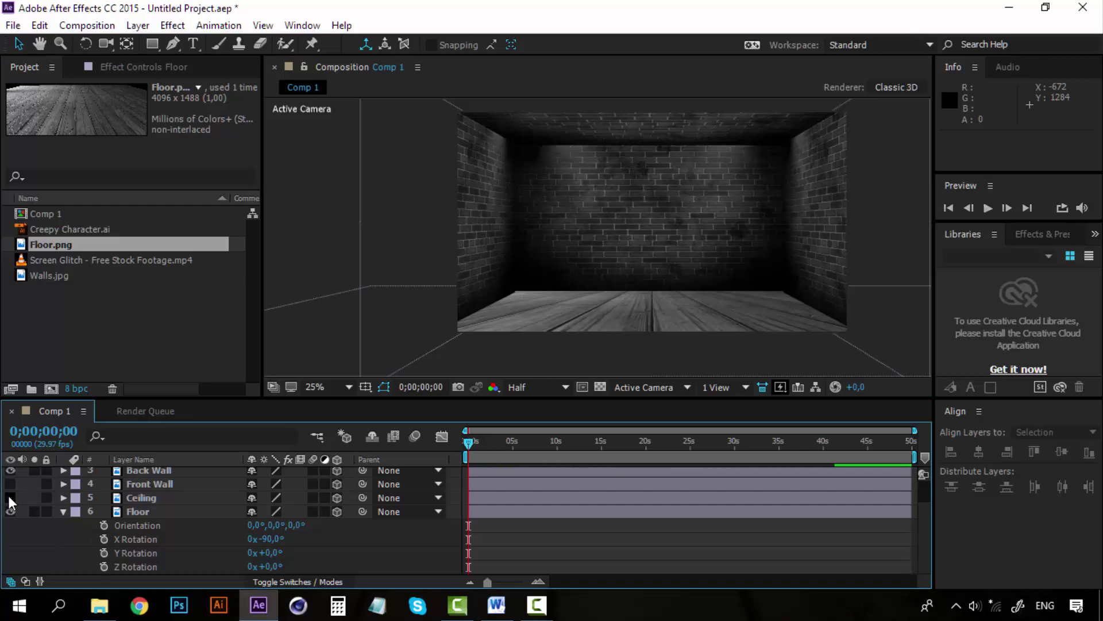
pyautogui.click(11, 497)
pyautogui.click(121, 507)
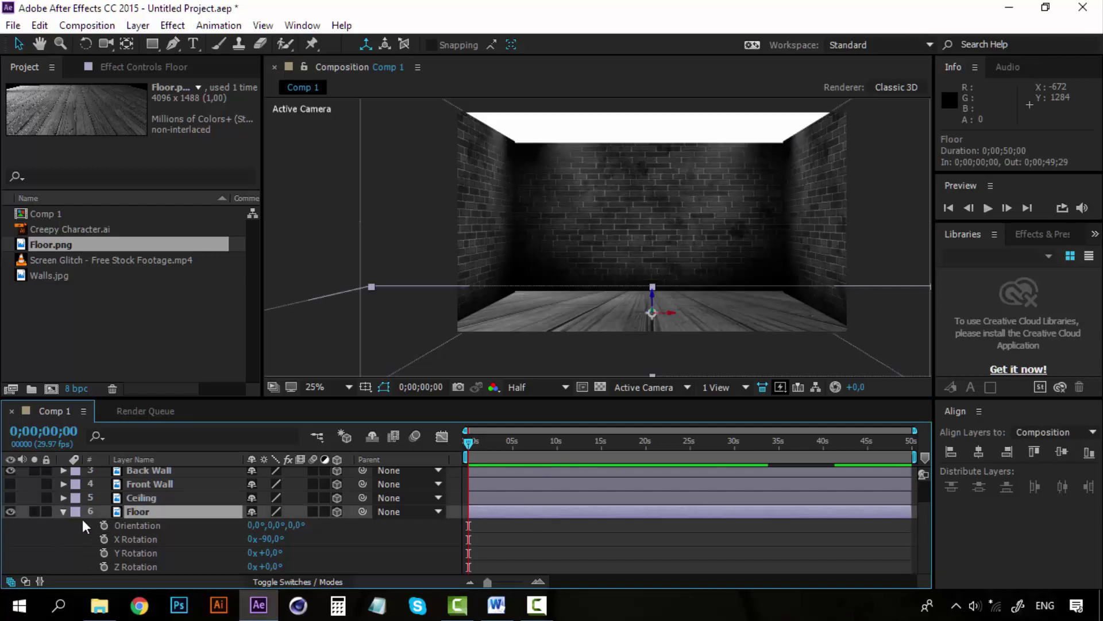
# Set Comp 1's background colour to black in Composition Settings
pyautogui.click(76, 29)
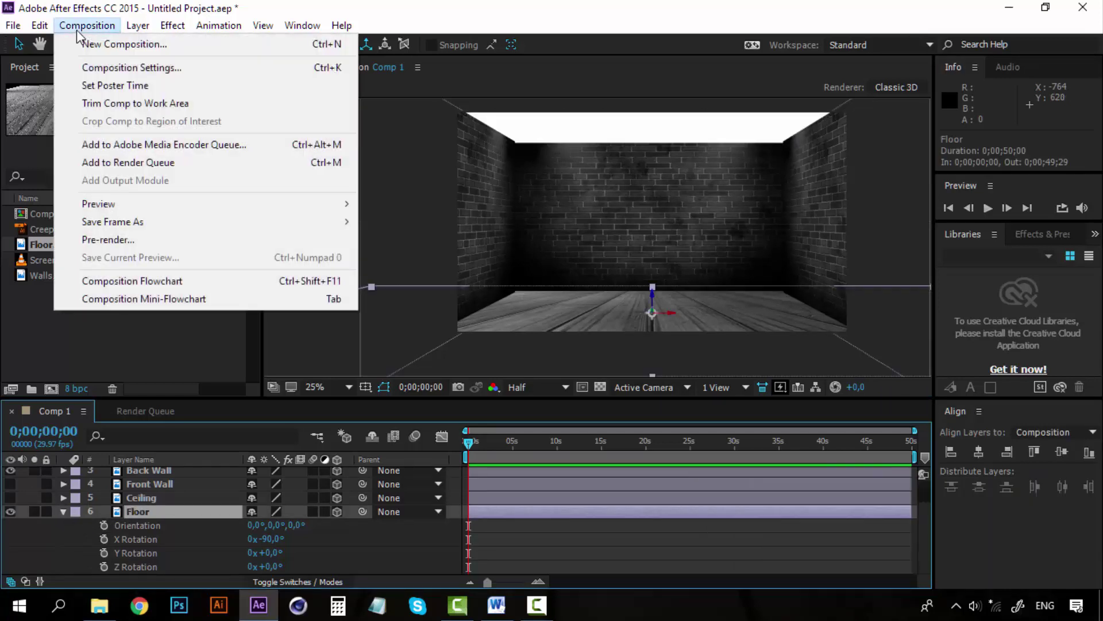
pyautogui.click(139, 67)
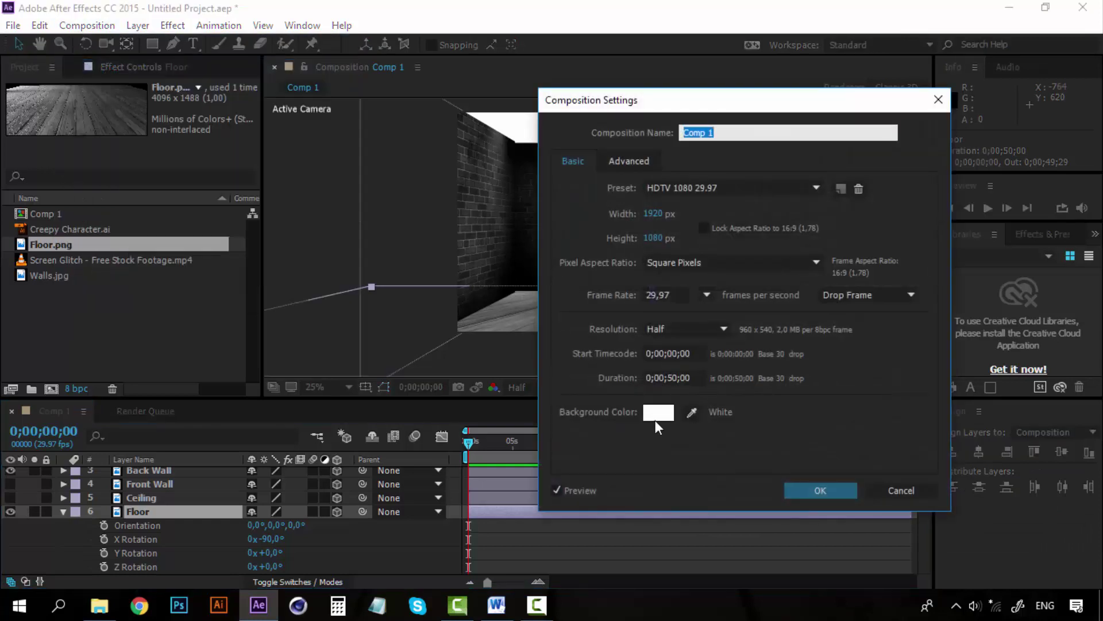
pyautogui.click(658, 414)
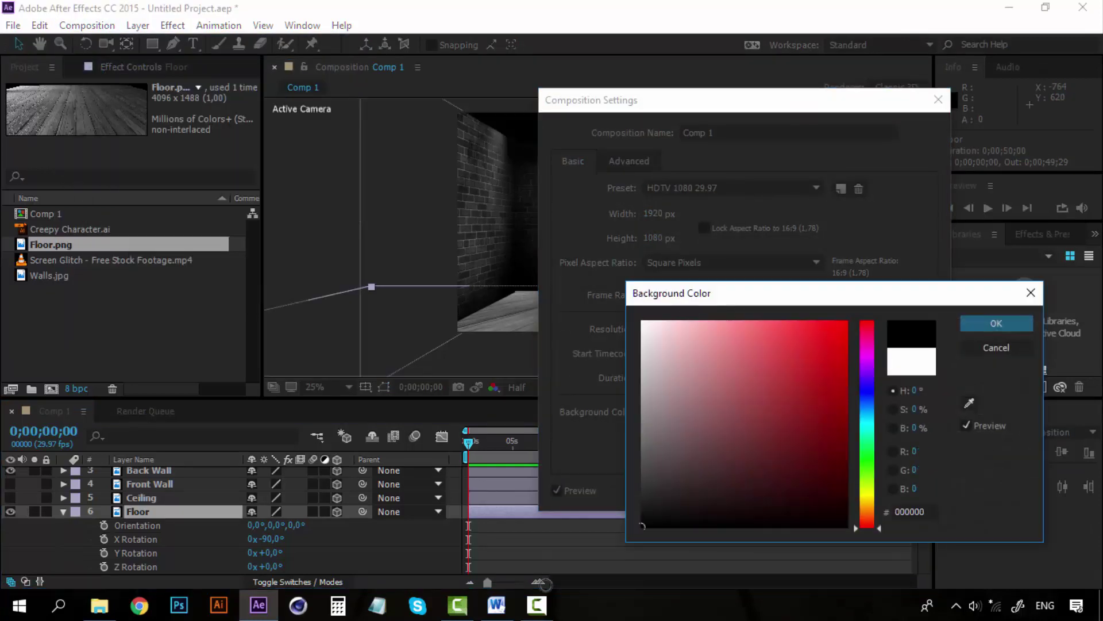
pyautogui.click(1012, 320)
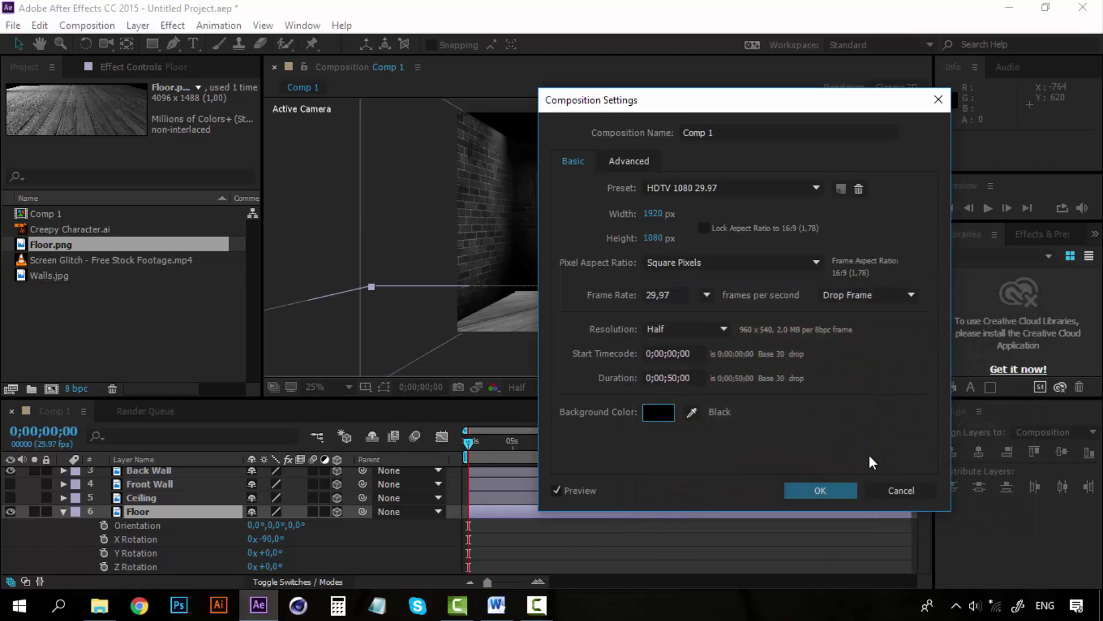
pyautogui.click(837, 488)
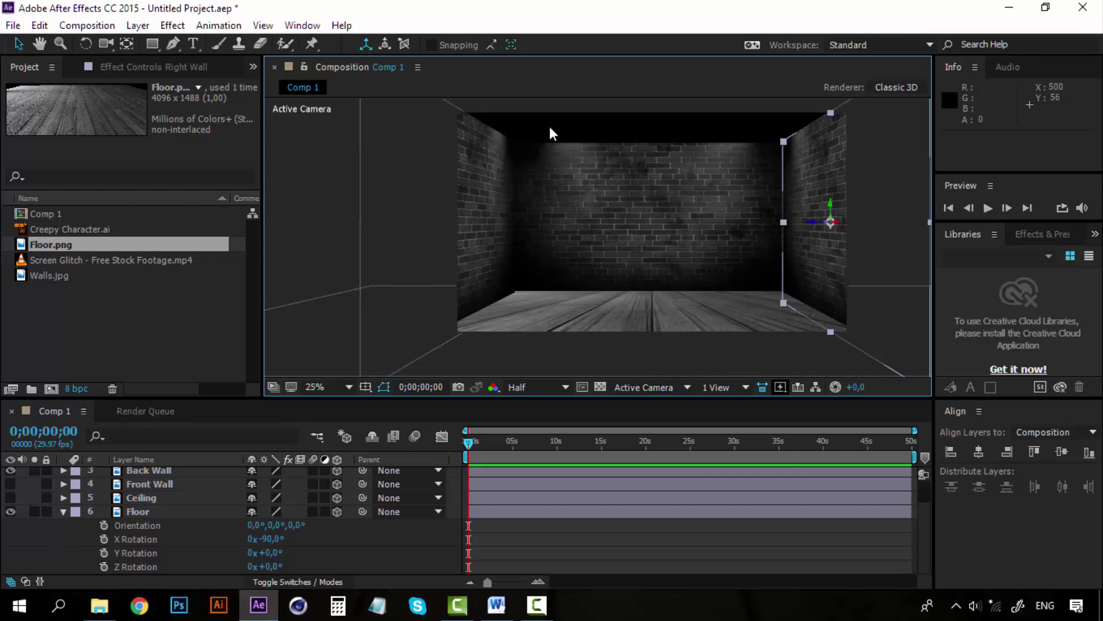
# In Custom View 1, scale the Floor layer down to fit the room
pyautogui.click(614, 315)
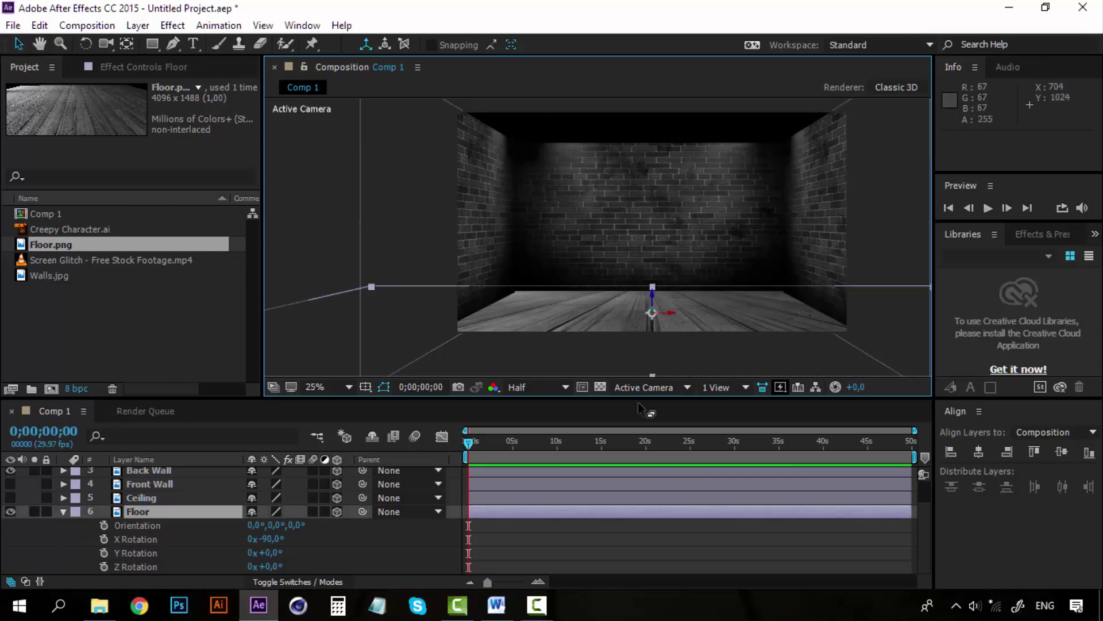
pyautogui.click(650, 387)
pyautogui.click(698, 543)
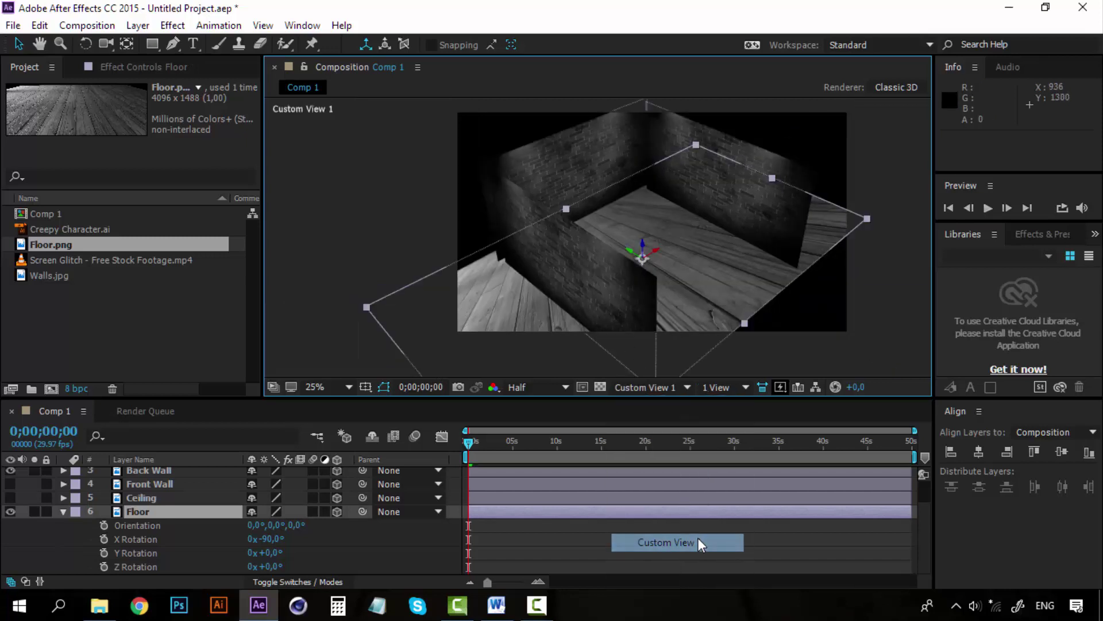
pyautogui.press('h')
pyautogui.moveTo(458, 316); pyautogui.dragTo(435, 239)
pyautogui.press('v')
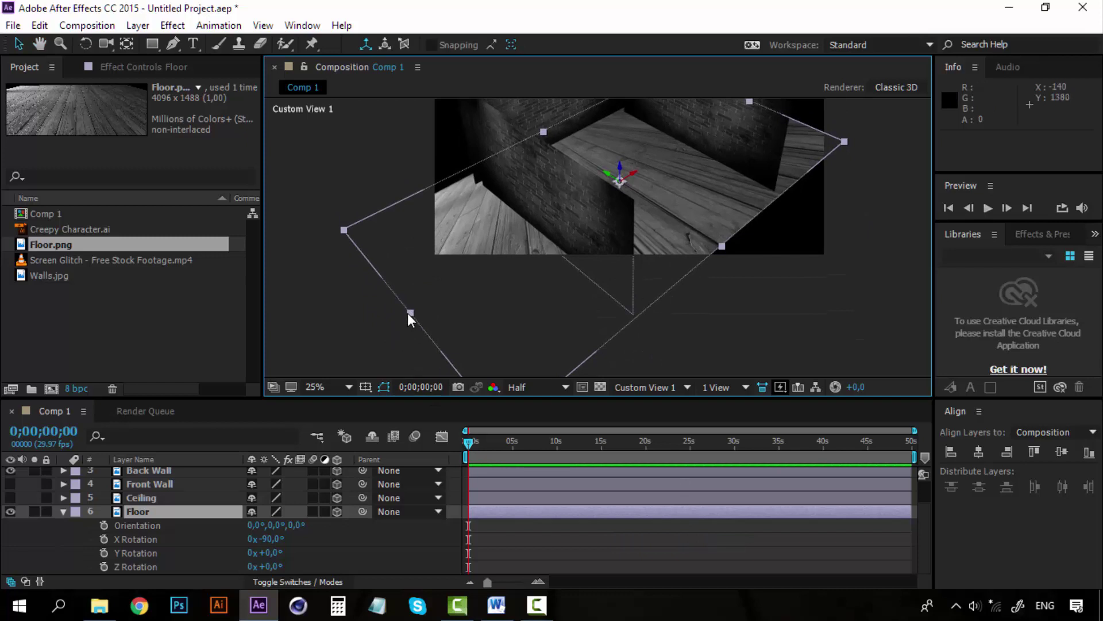
pyautogui.moveTo(408, 312); pyautogui.dragTo(503, 247)
# Back in Active Camera, narrow the floor further to Scale 56%, 155%
pyautogui.click(683, 388)
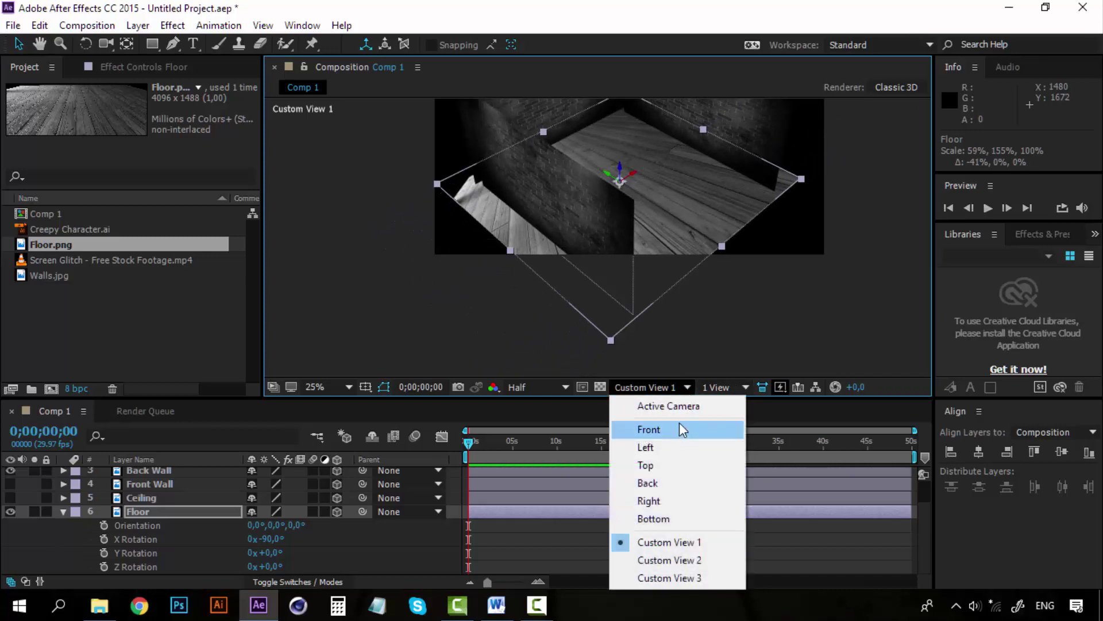
pyautogui.click(684, 405)
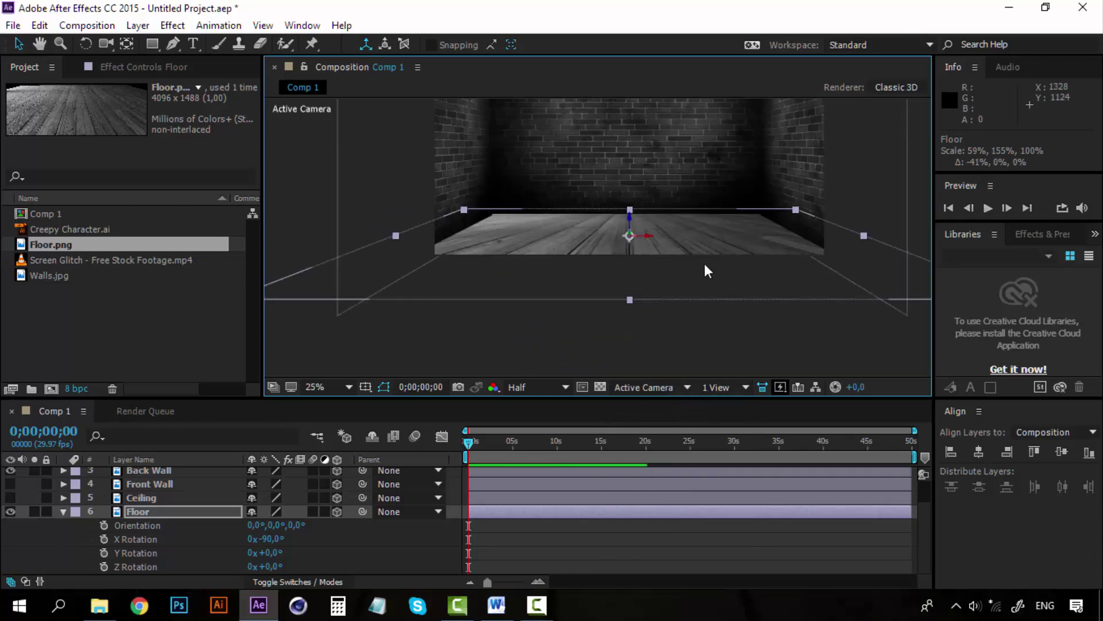
pyautogui.moveTo(396, 235); pyautogui.dragTo(422, 233)
pyautogui.click(393, 328)
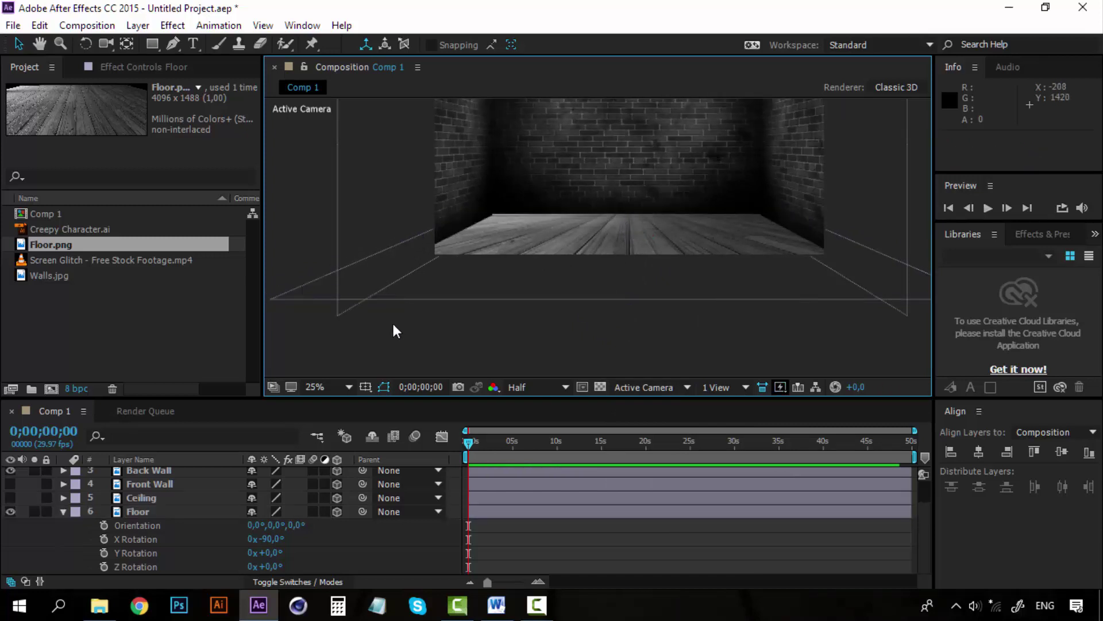
pyautogui.scroll(3, 393, 331)
# Apply a Levels effect to the Floor layer
pyautogui.click(144, 512)
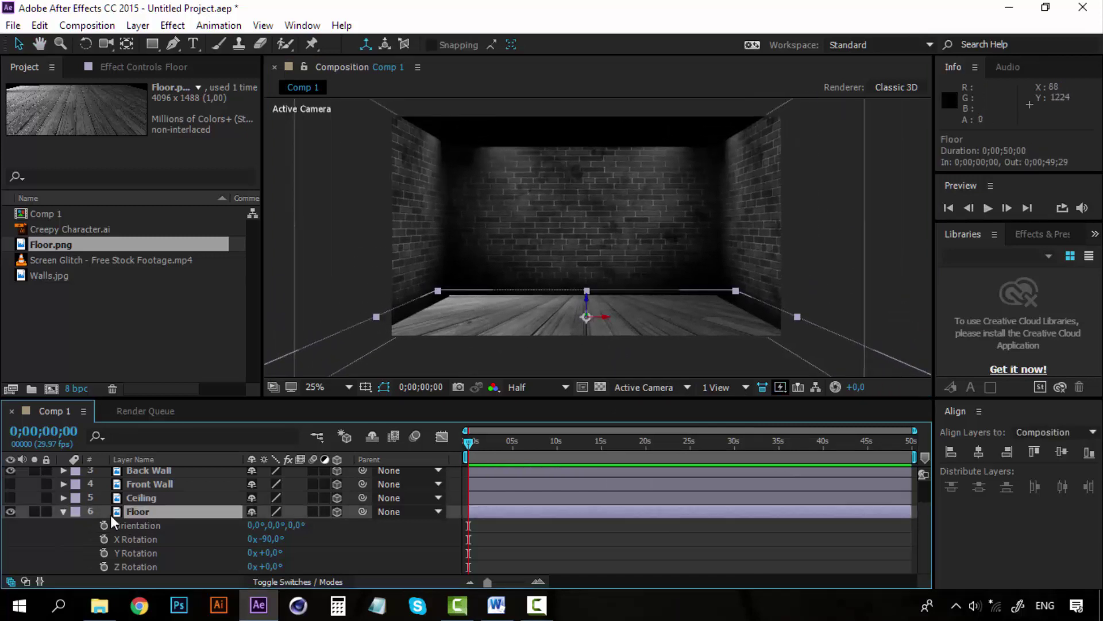
pyautogui.click(63, 512)
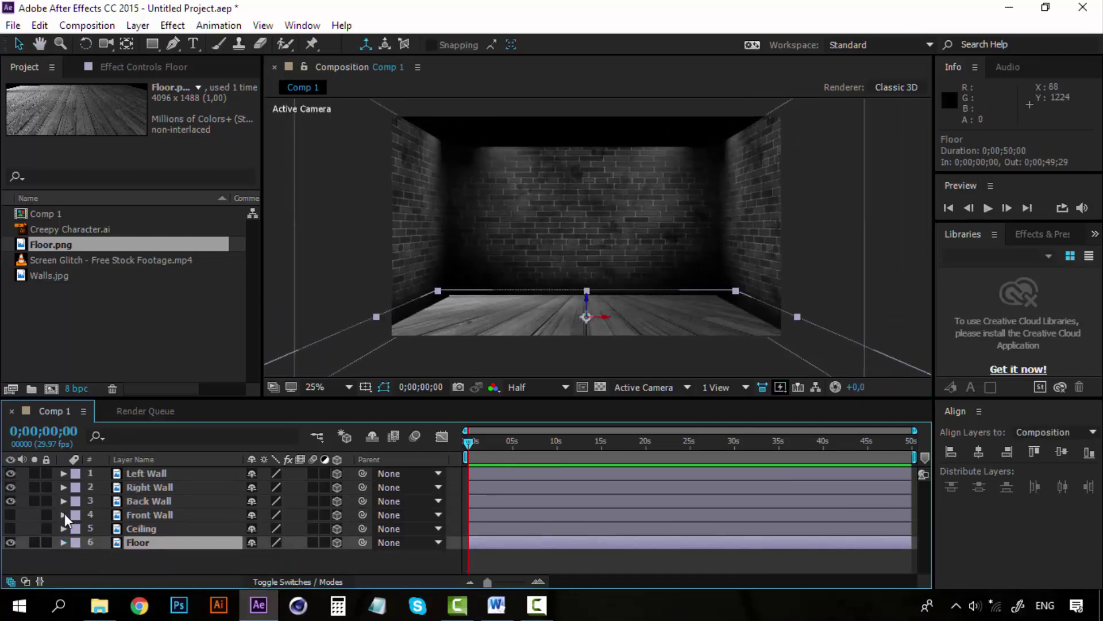
pyautogui.click(172, 25)
pyautogui.moveTo(315, 196)
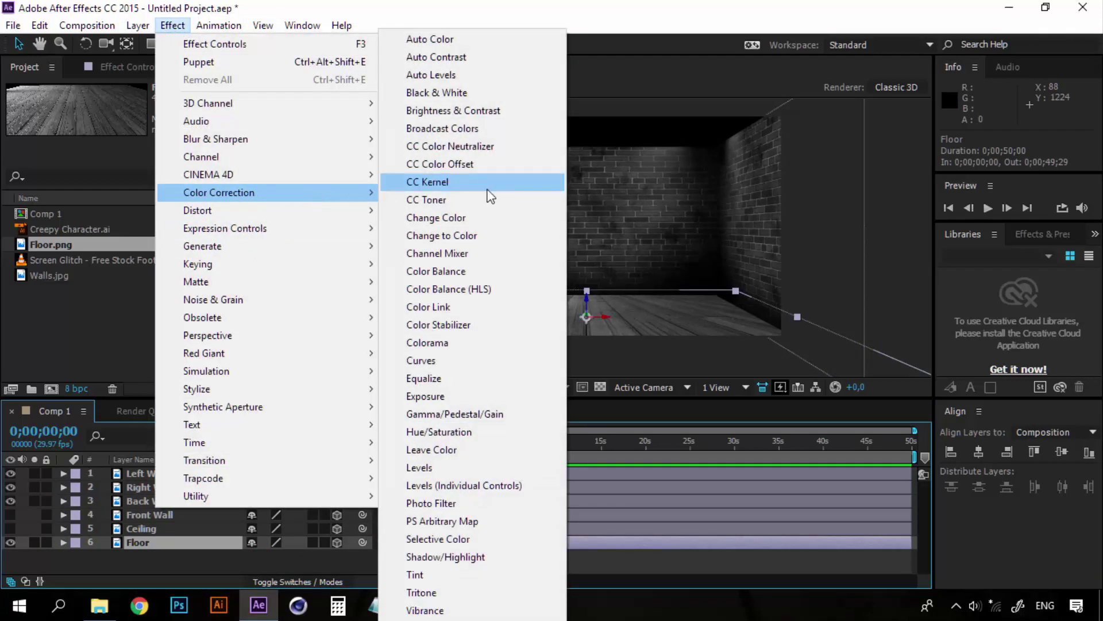
pyautogui.press('Escape')
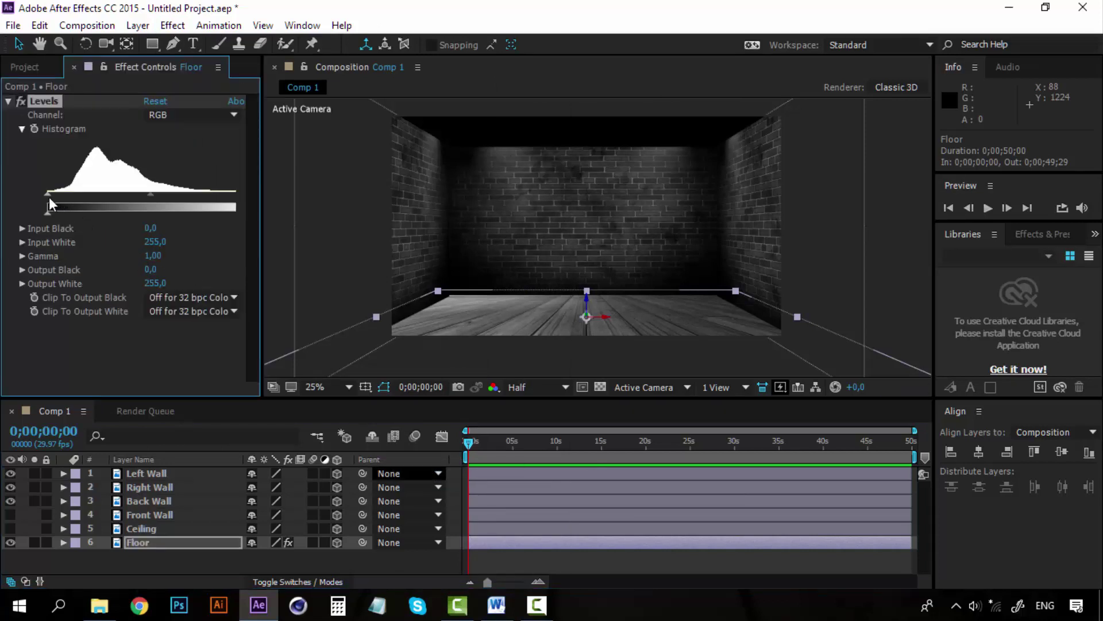
# Darken the floor's Levels with Gamma 0.65 and Input Black 50
pyautogui.moveTo(46, 195); pyautogui.dragTo(85, 194)
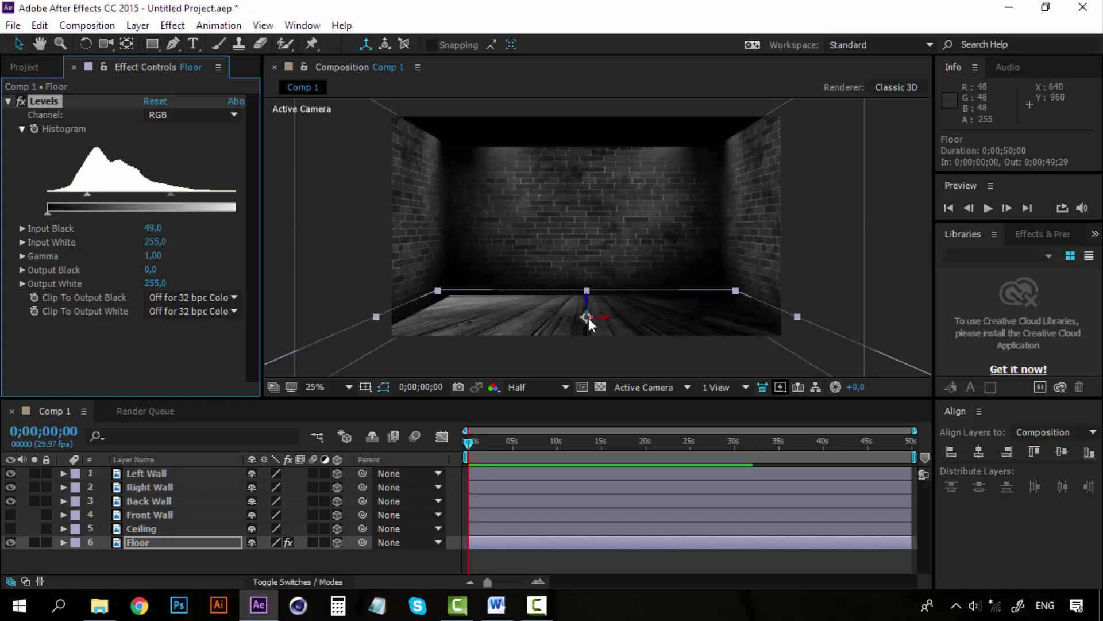
pyautogui.moveTo(171, 194); pyautogui.dragTo(192, 196)
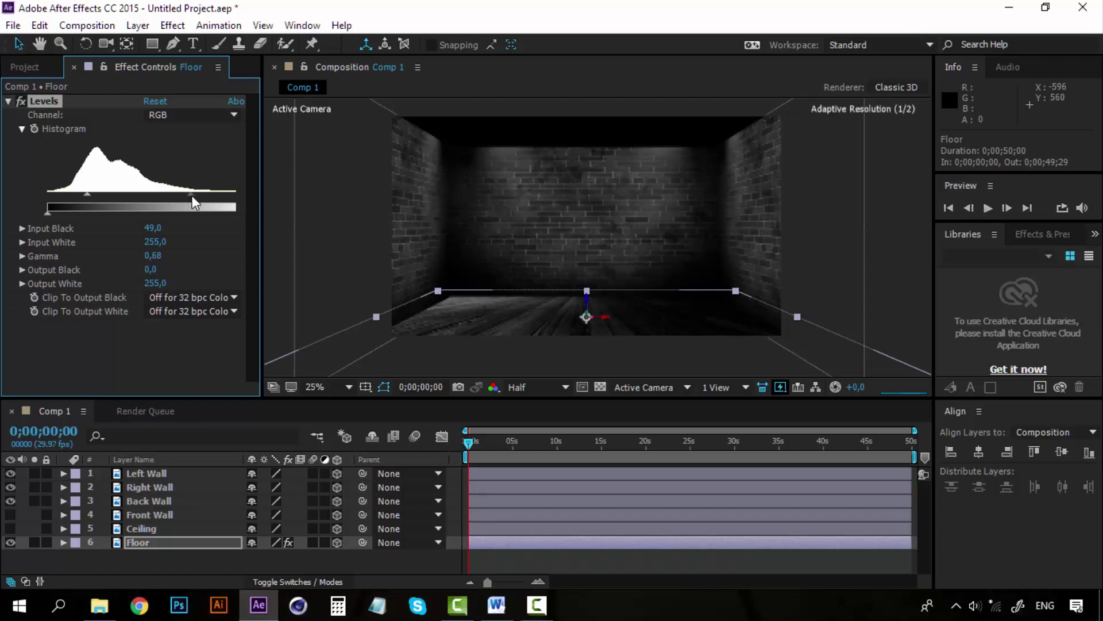
pyautogui.click(163, 255)
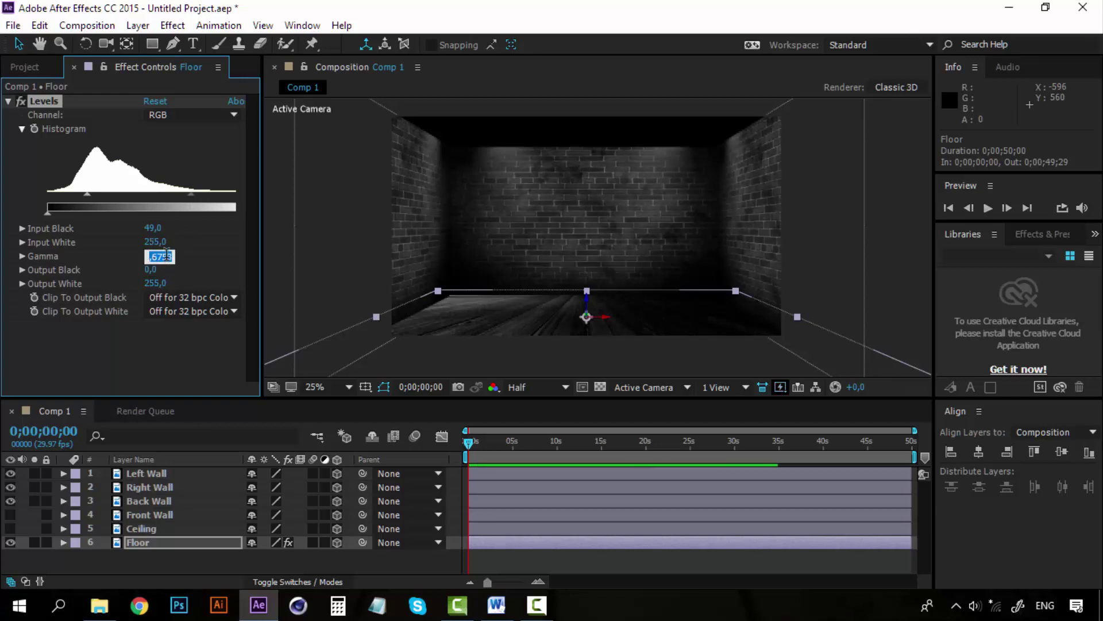
pyautogui.click(166, 256)
pyautogui.moveTo(156, 257); pyautogui.dragTo(178, 256)
pyautogui.write('5')
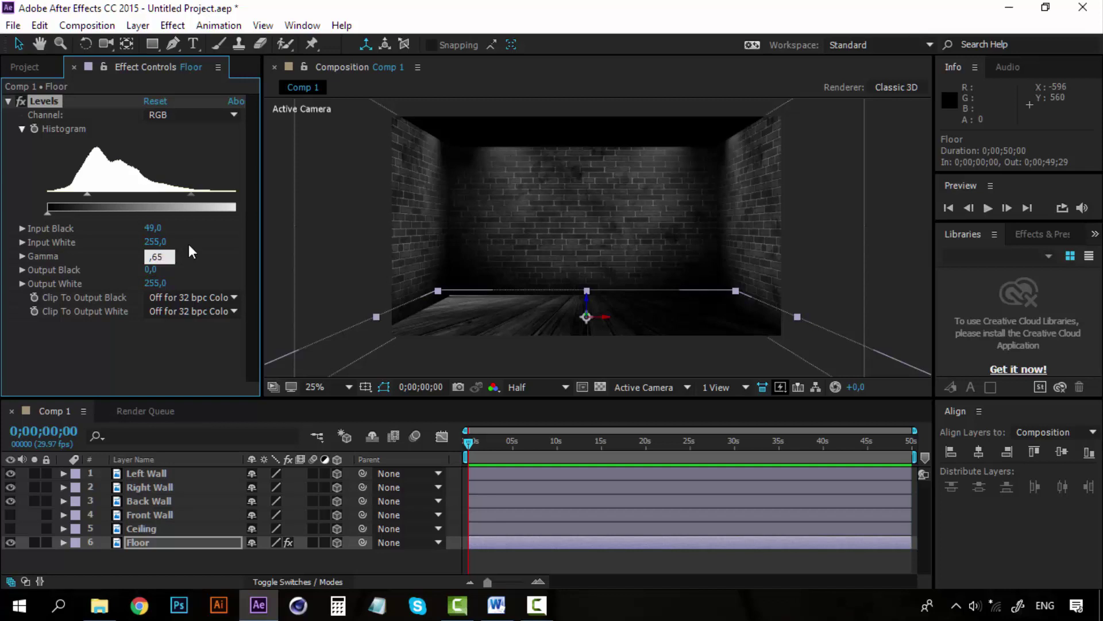
pyautogui.click(188, 244)
pyautogui.moveTo(88, 192); pyautogui.dragTo(91, 194)
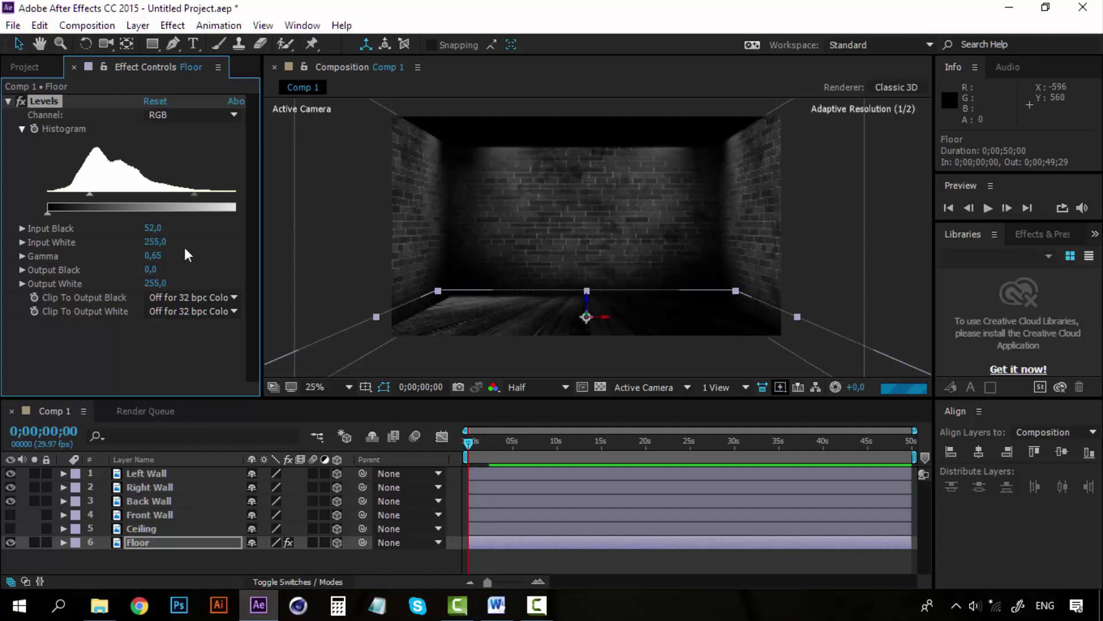
pyautogui.click(153, 229)
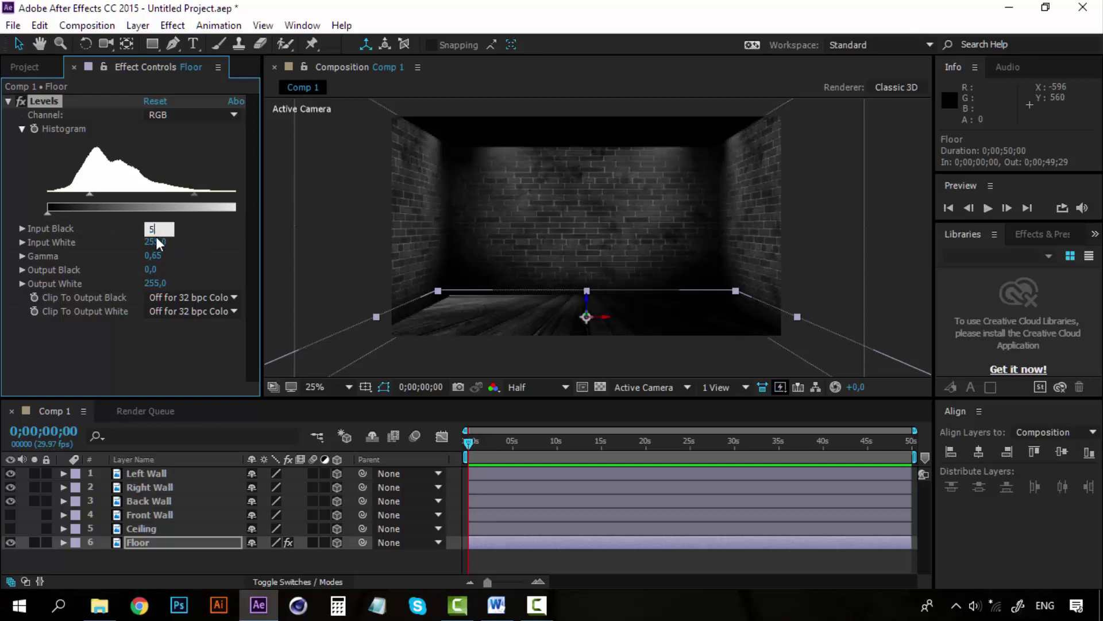
pyautogui.write('50')
pyautogui.click(195, 229)
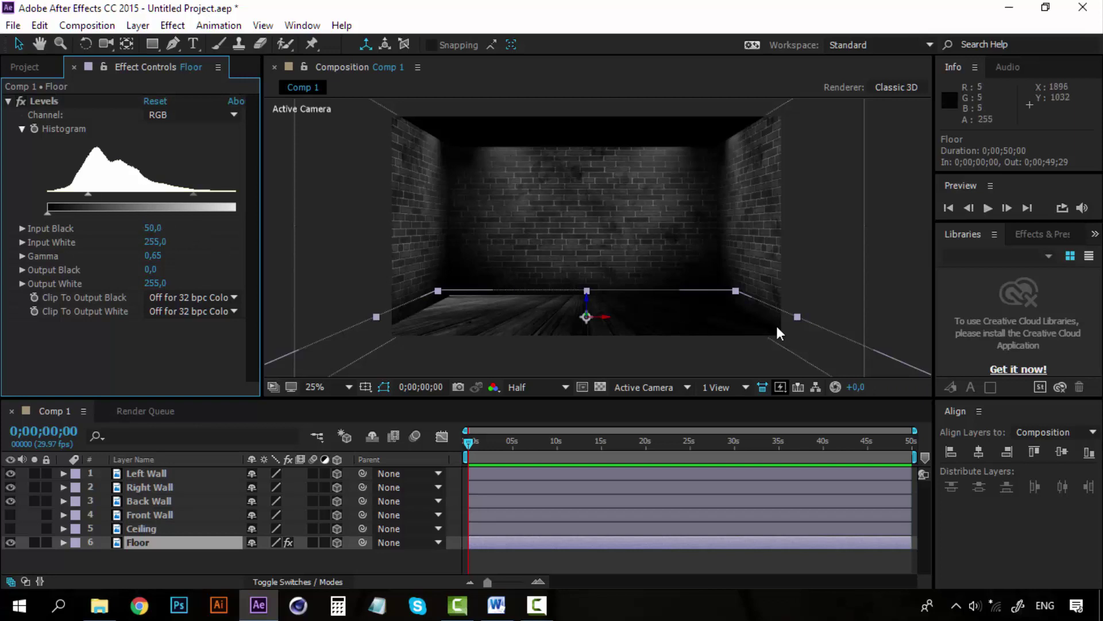
# Add a new adjustment layer above the Left Wall layer
pyautogui.click(581, 344)
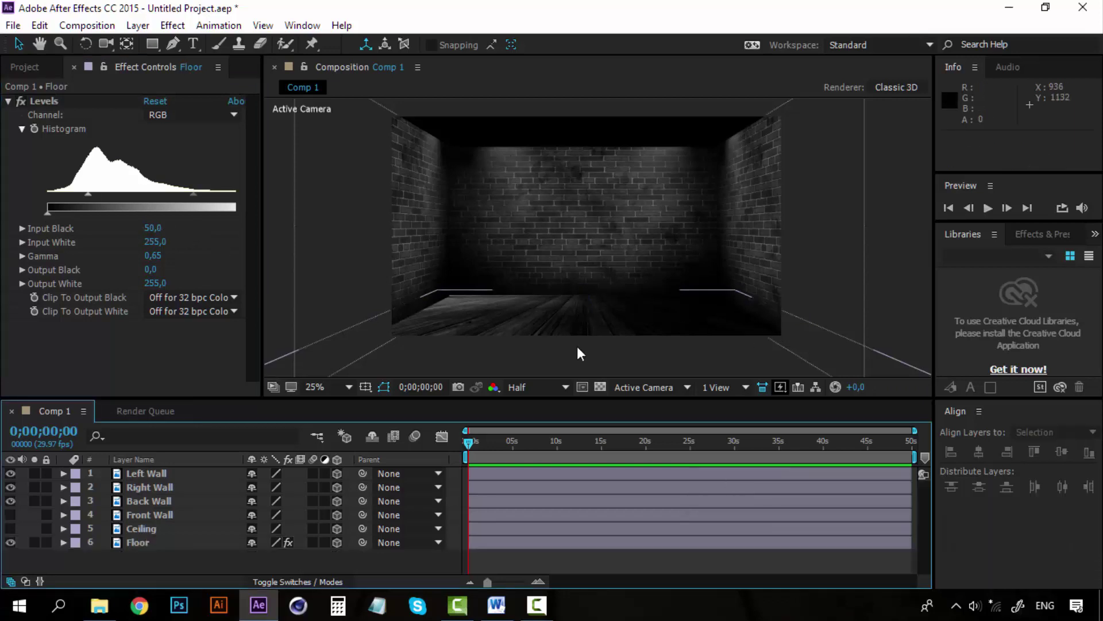
pyautogui.click(151, 470)
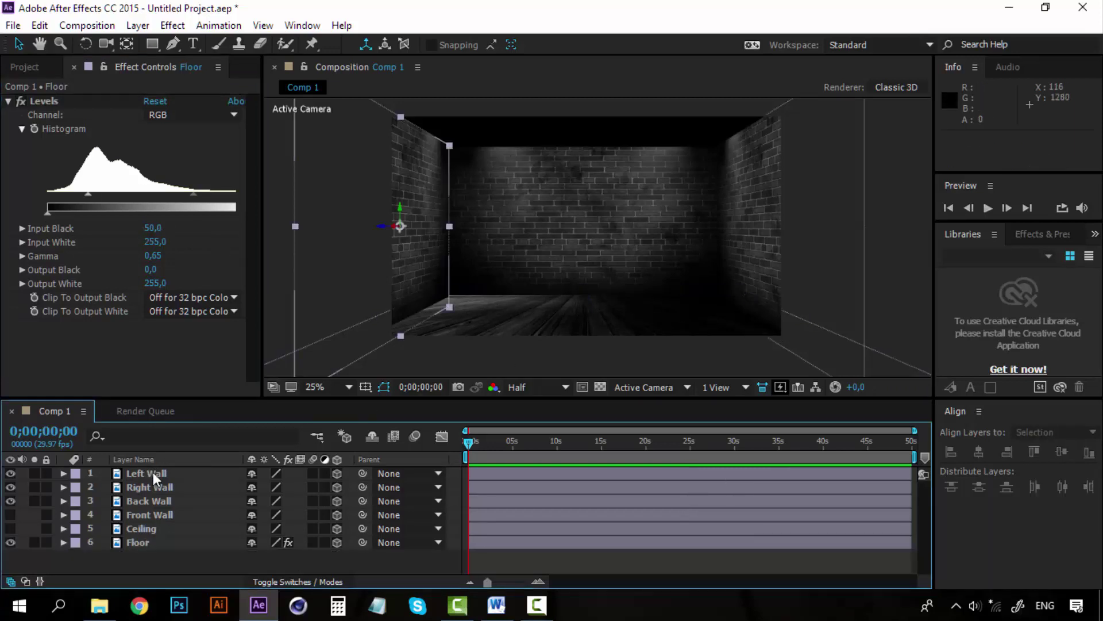
pyautogui.click(138, 26)
pyautogui.moveTo(322, 25)
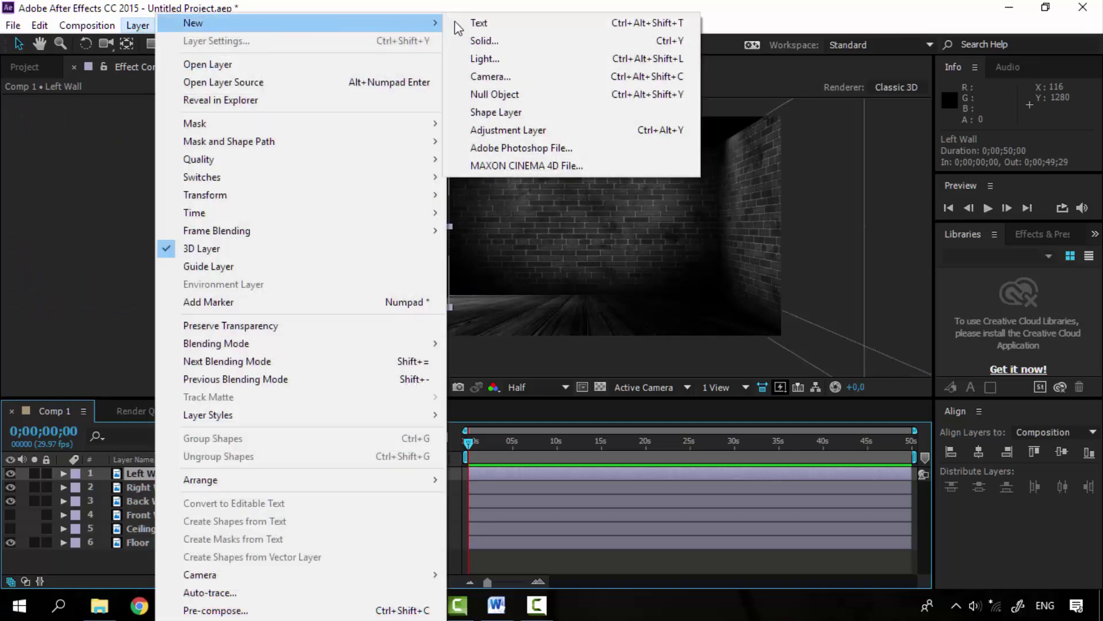
pyautogui.click(491, 131)
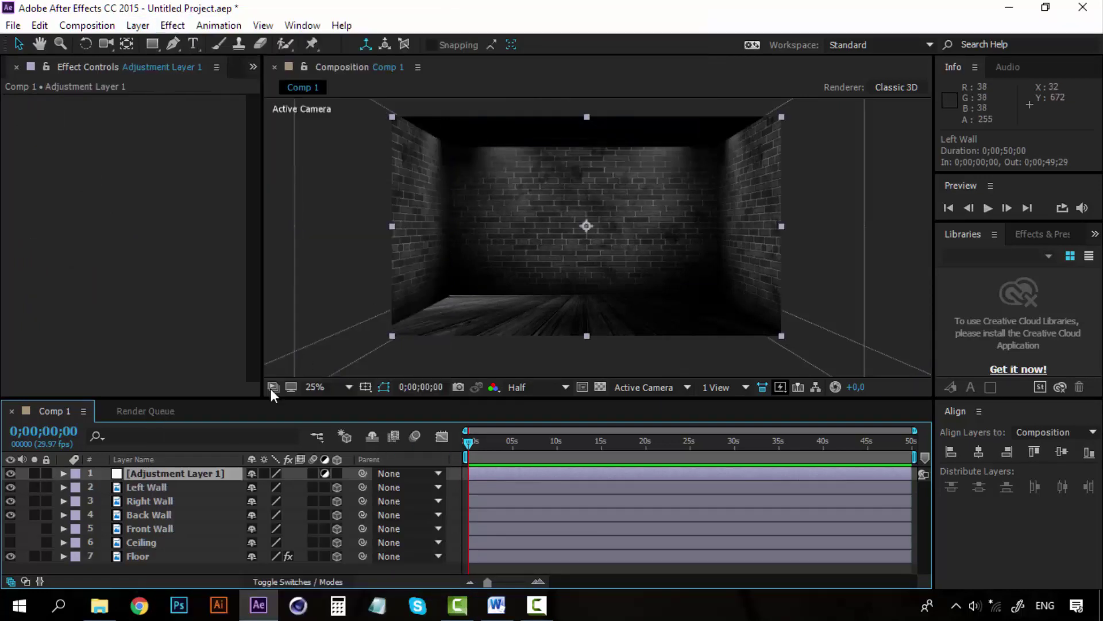
# Give Adjustment Layer 1 a Levels effect with Input Black 15, then collapse it
pyautogui.click(179, 24)
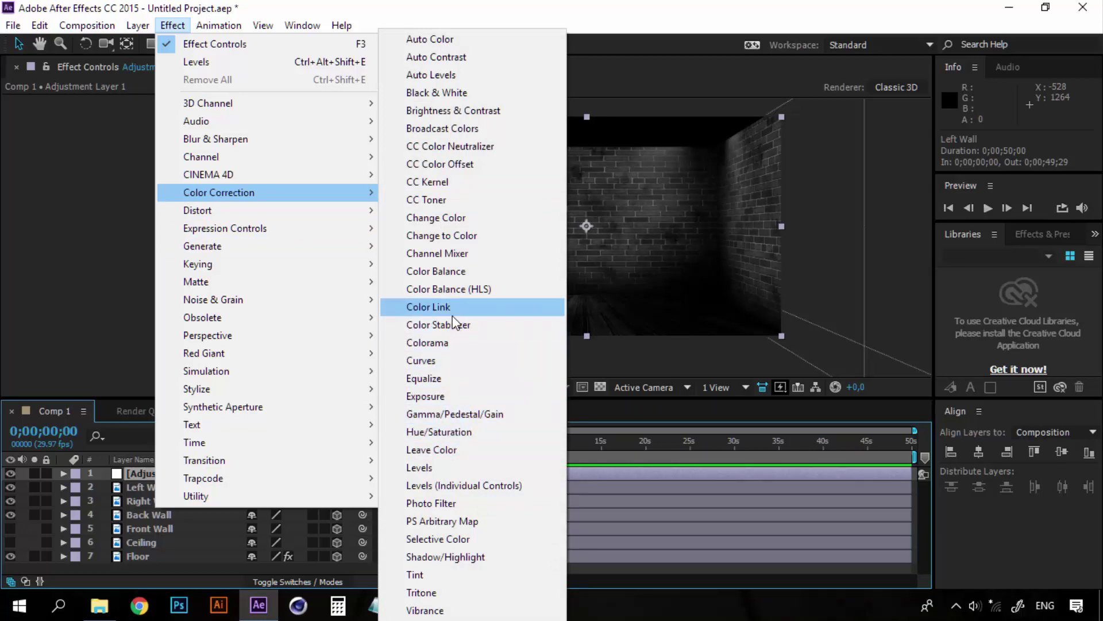
pyautogui.click(448, 467)
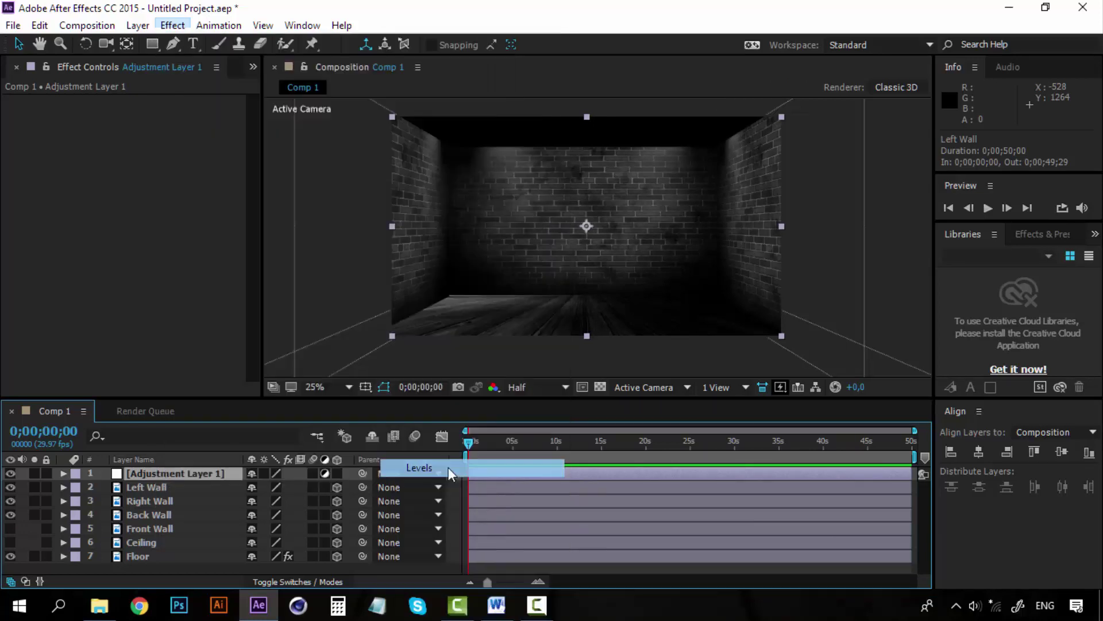
pyautogui.moveTo(44, 192); pyautogui.dragTo(58, 192)
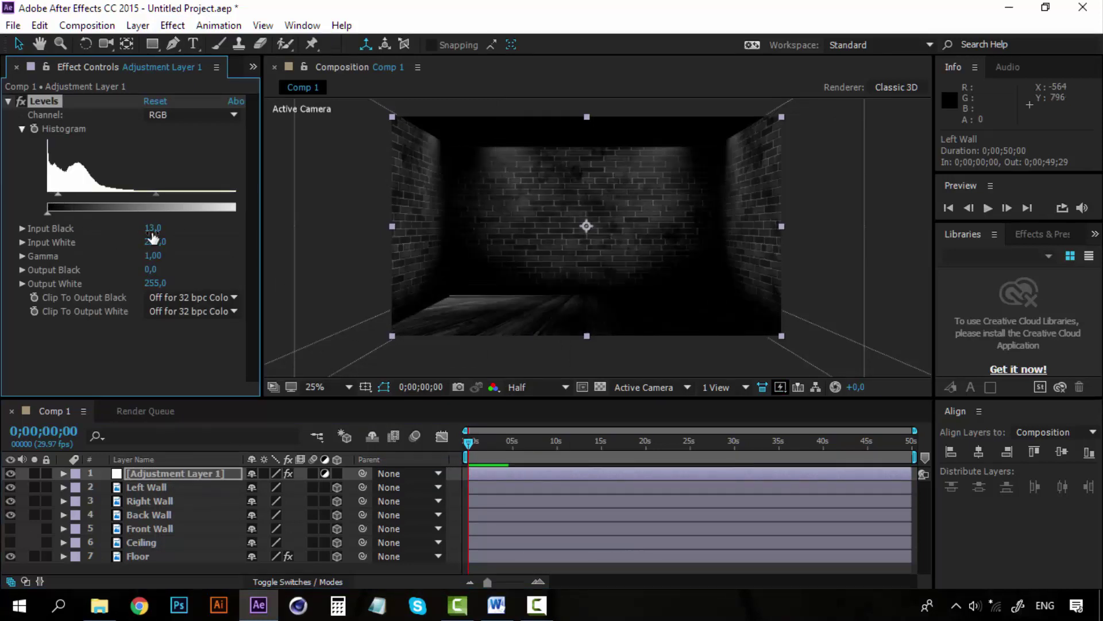
pyautogui.moveTo(59, 194); pyautogui.dragTo(64, 194)
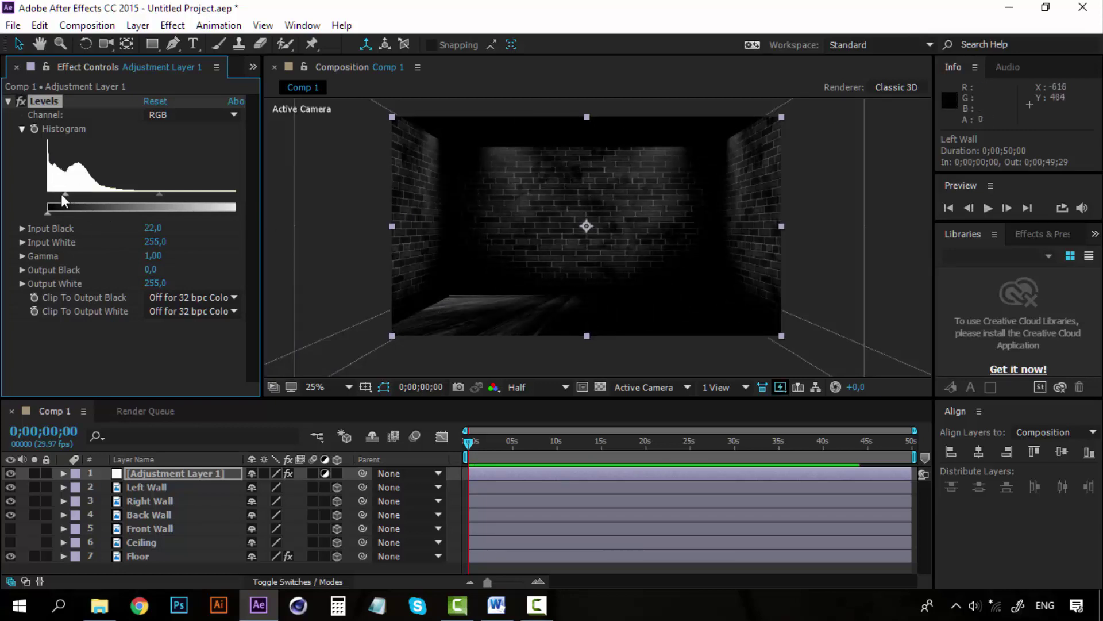
pyautogui.moveTo(61, 194); pyautogui.dragTo(59, 194)
pyautogui.click(153, 229)
pyautogui.write('15')
pyautogui.click(198, 226)
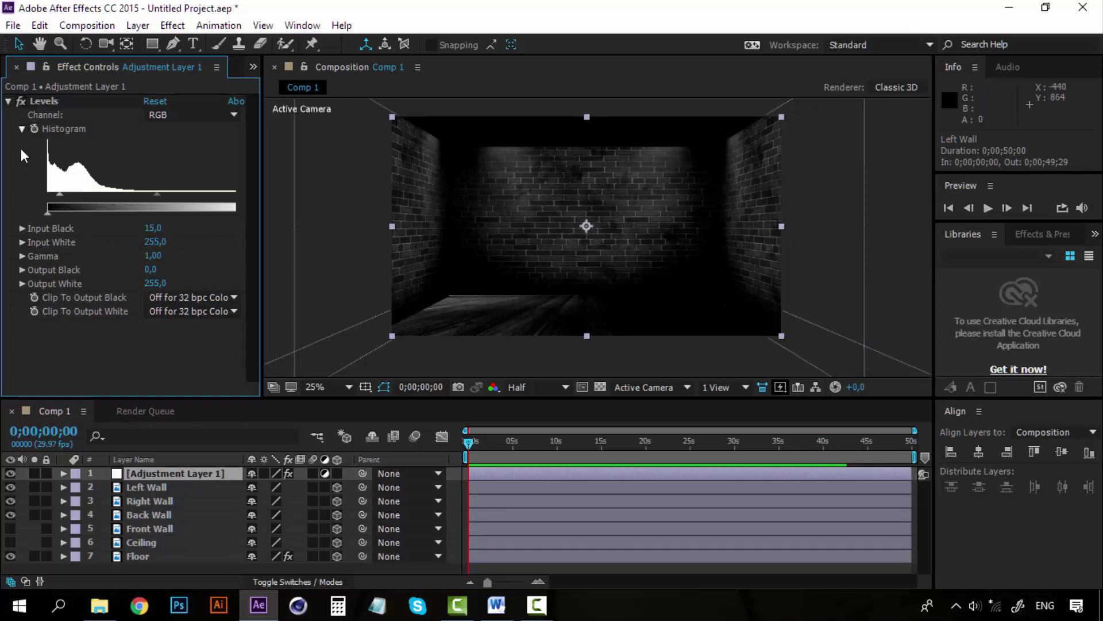
pyautogui.click(20, 129)
pyautogui.click(22, 102)
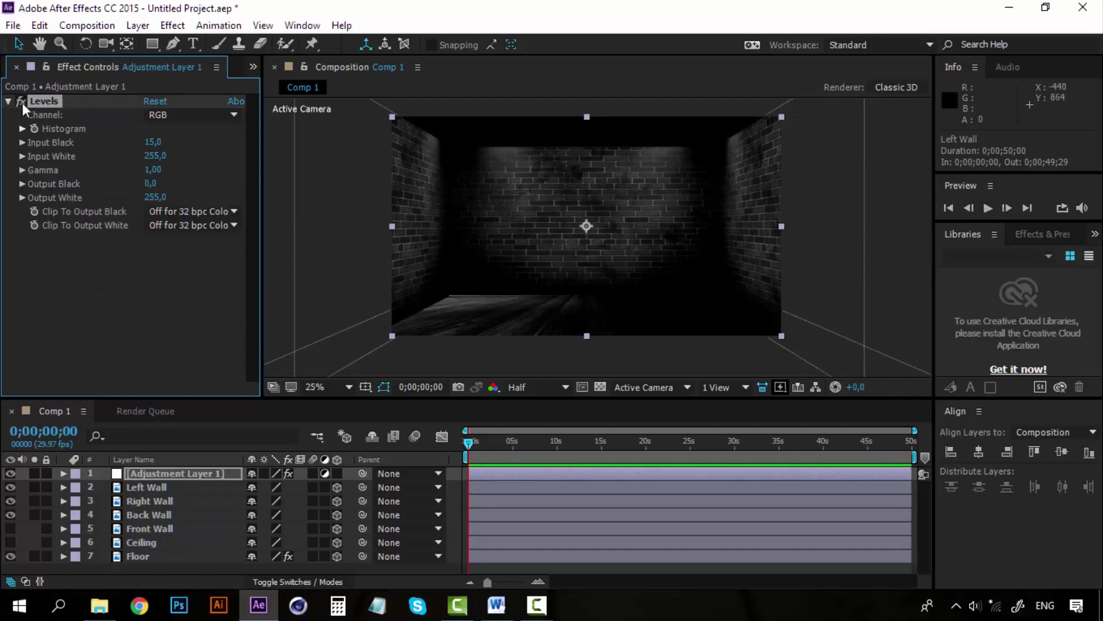
pyautogui.click(10, 101)
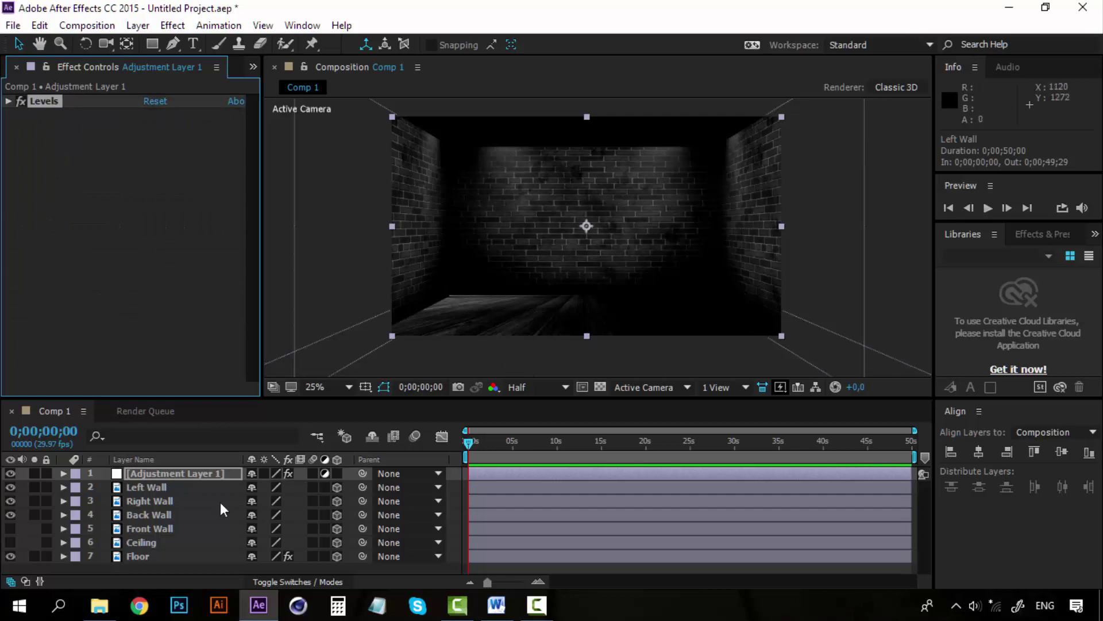
# Lower the Floor layer's Levels Input Black from 50 to 30
pyautogui.click(136, 554)
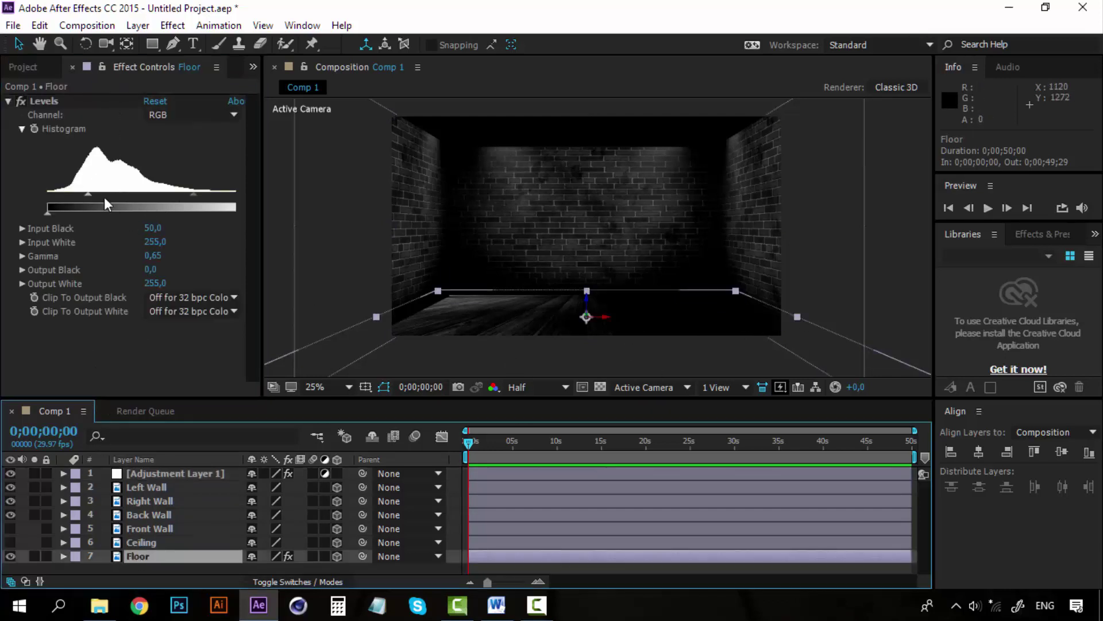
pyautogui.click(151, 229)
pyautogui.write('30')
pyautogui.press('Return')
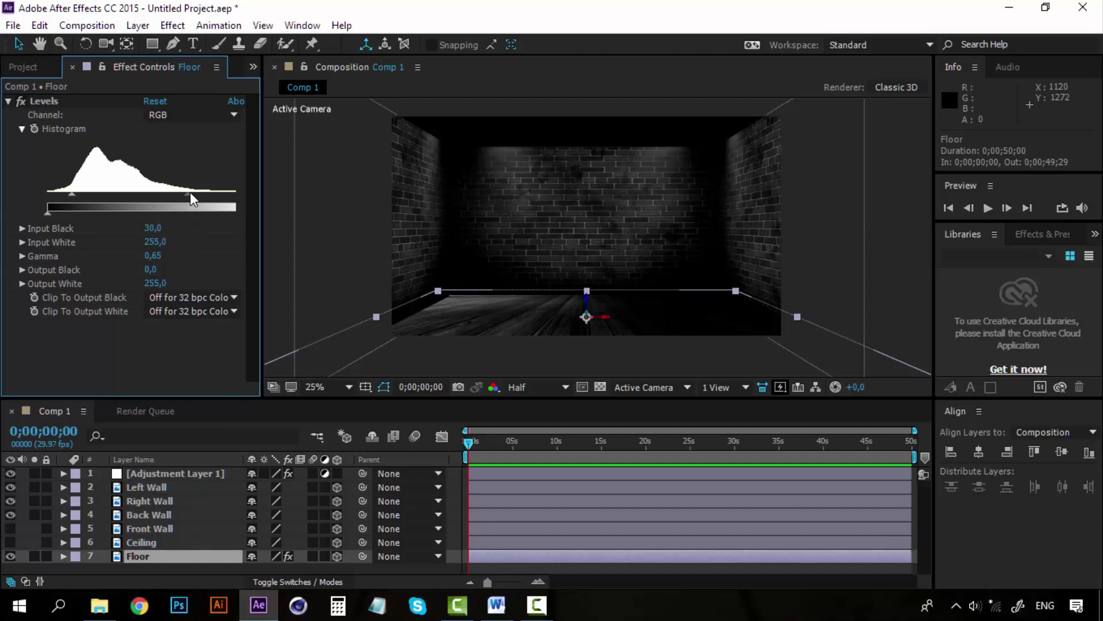
pyautogui.click(9, 101)
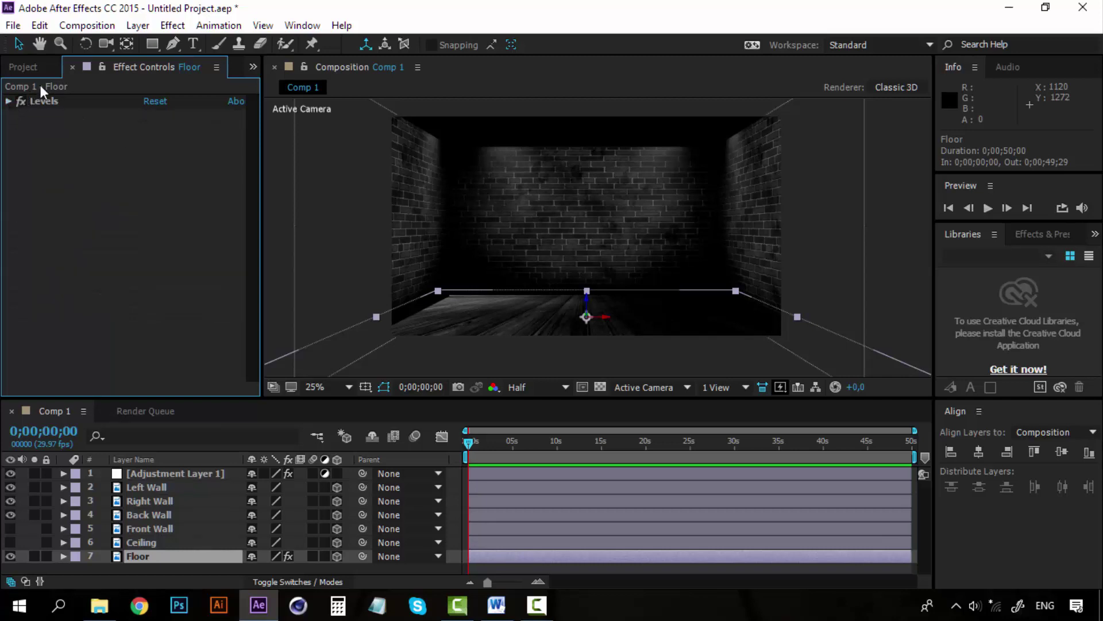
# Place Creepy Character.ai into Comp 1 and enable Continuously Rasterize on it
pyautogui.click(157, 473)
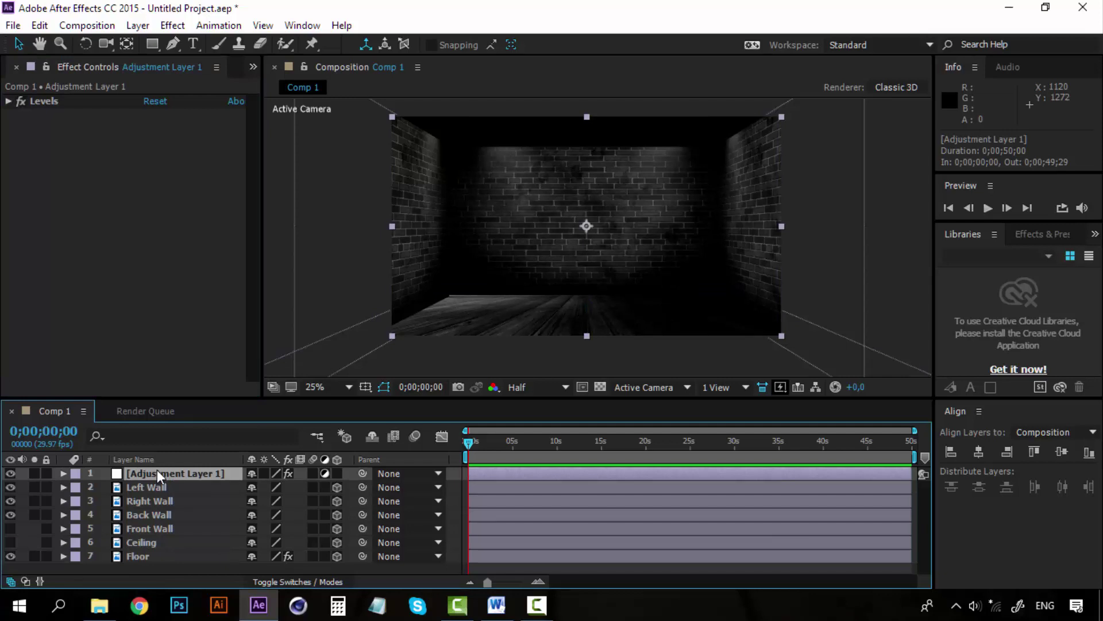
pyautogui.click(4, 70)
pyautogui.click(94, 229)
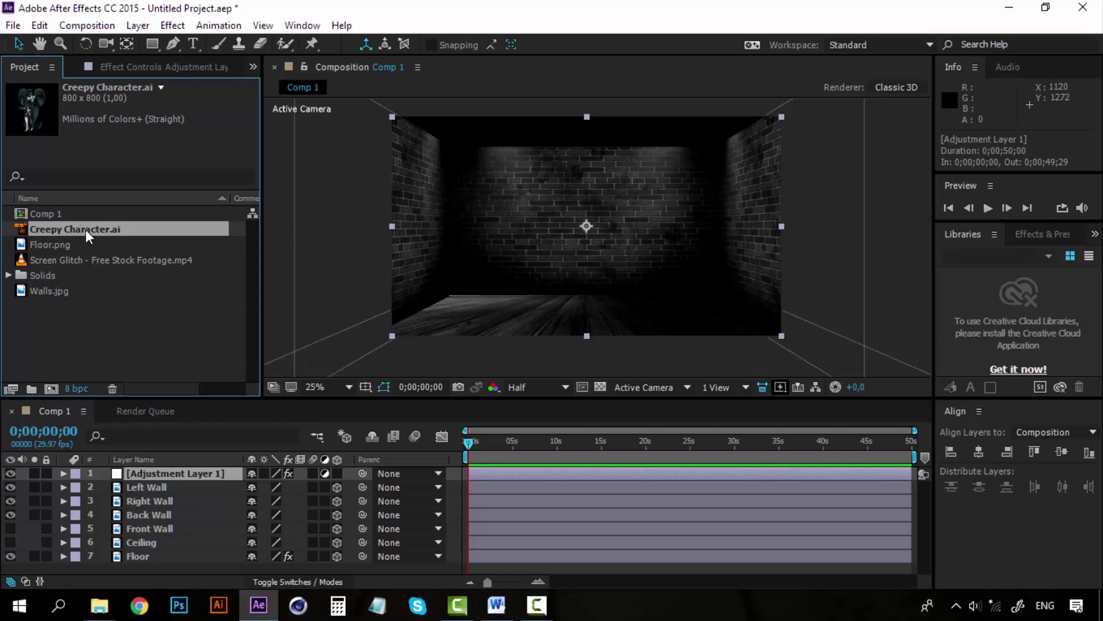
pyautogui.moveTo(88, 229); pyautogui.dragTo(601, 239)
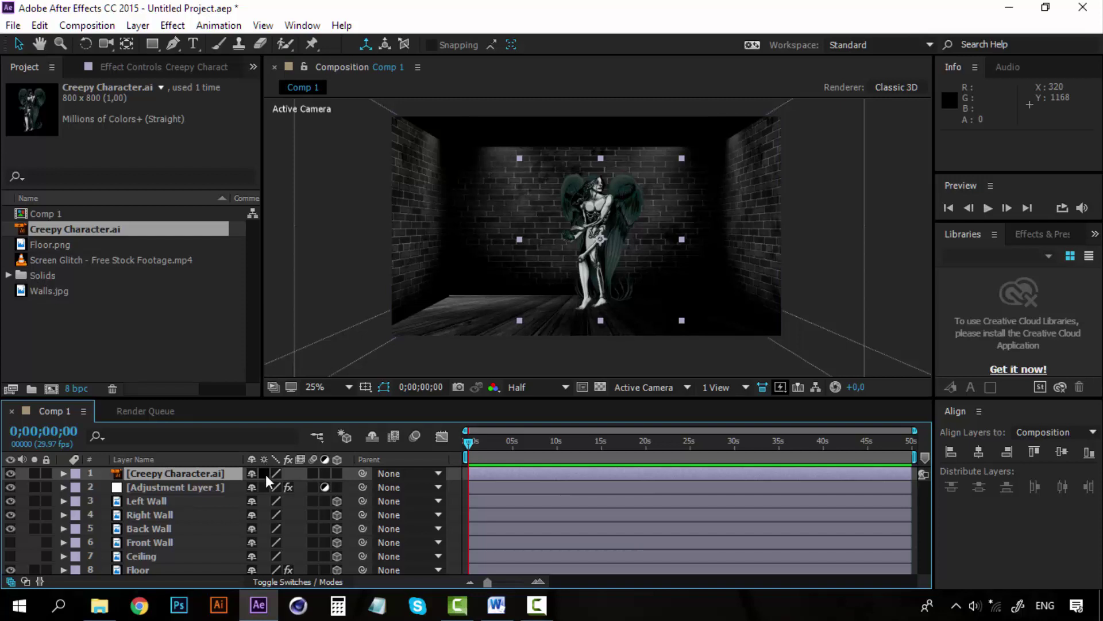
pyautogui.scroll(4, 598, 226)
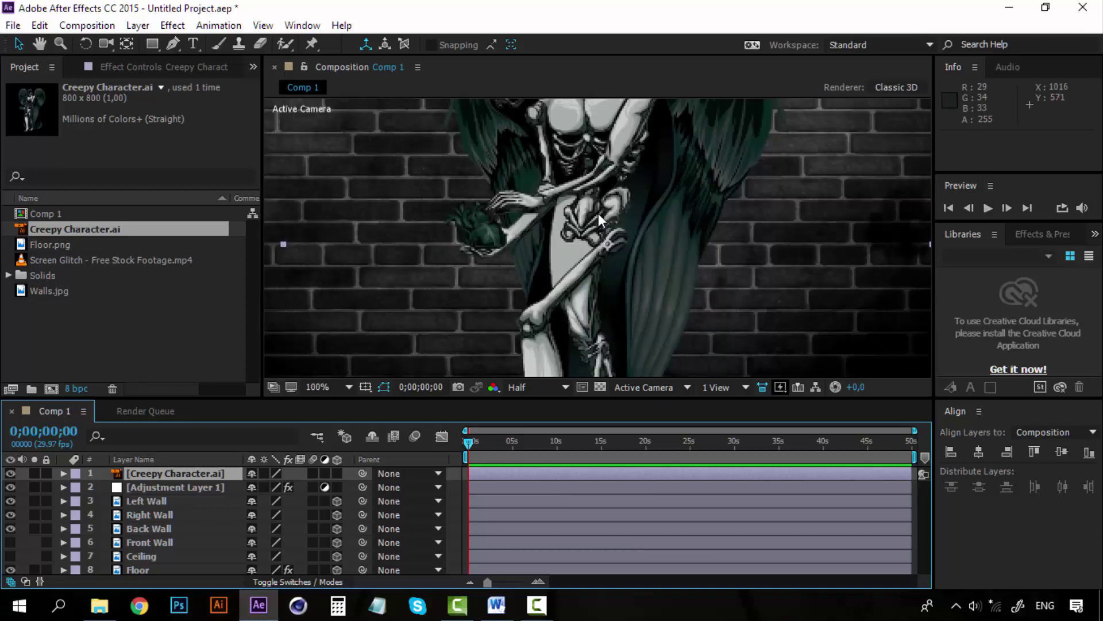
pyautogui.click(262, 473)
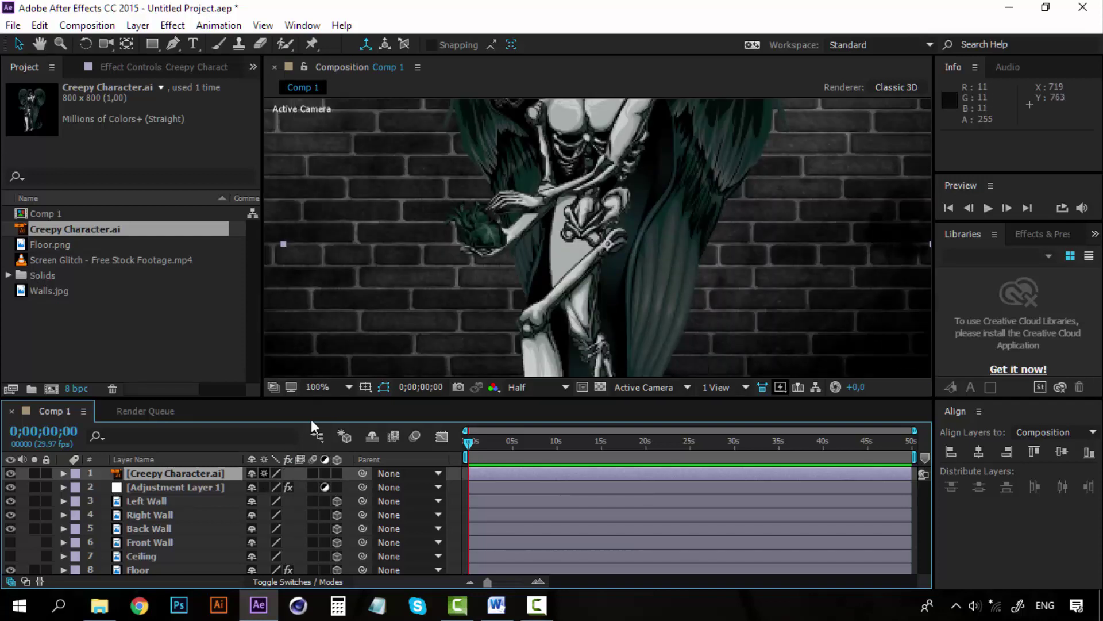
pyautogui.scroll(-2, 586, 168)
pyautogui.scroll(-2, 587, 169)
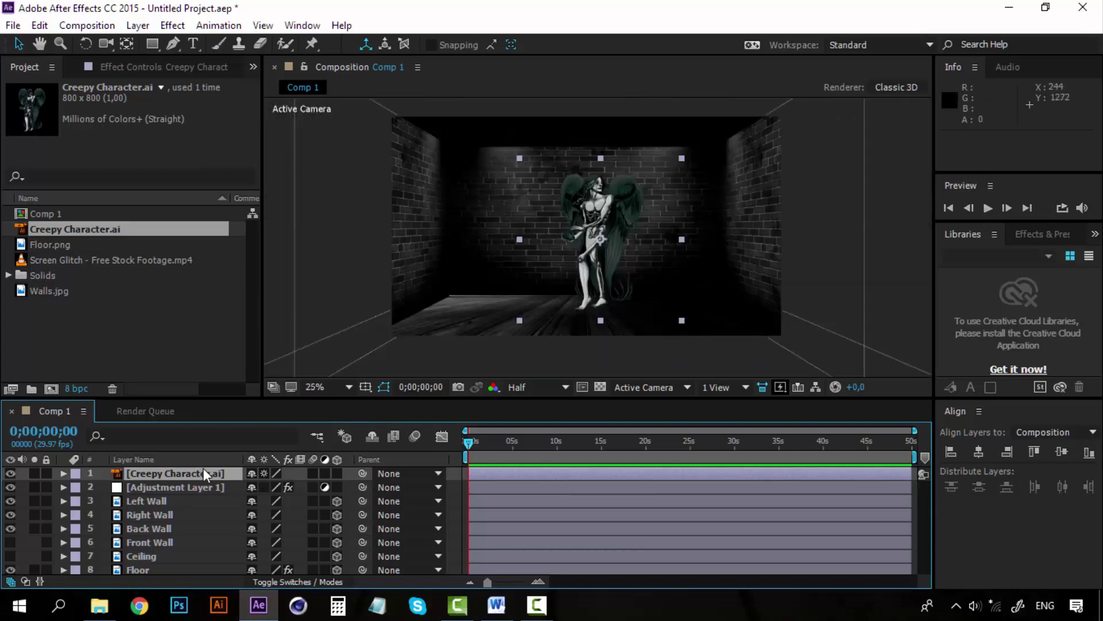
# Move the character slightly left and down to about 956,656, near the floor
pyautogui.click(608, 197)
pyautogui.moveTo(597, 232); pyautogui.dragTo(584, 239)
pyautogui.scroll(4, 582, 232)
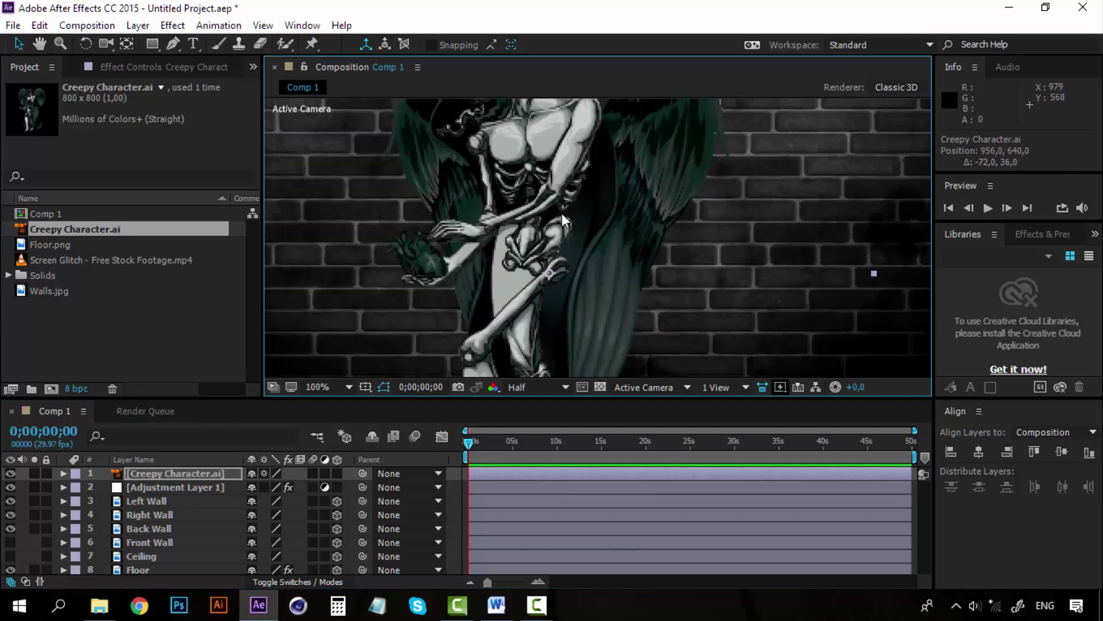
pyautogui.scroll(-2, 561, 214)
pyautogui.scroll(-2, 553, 240)
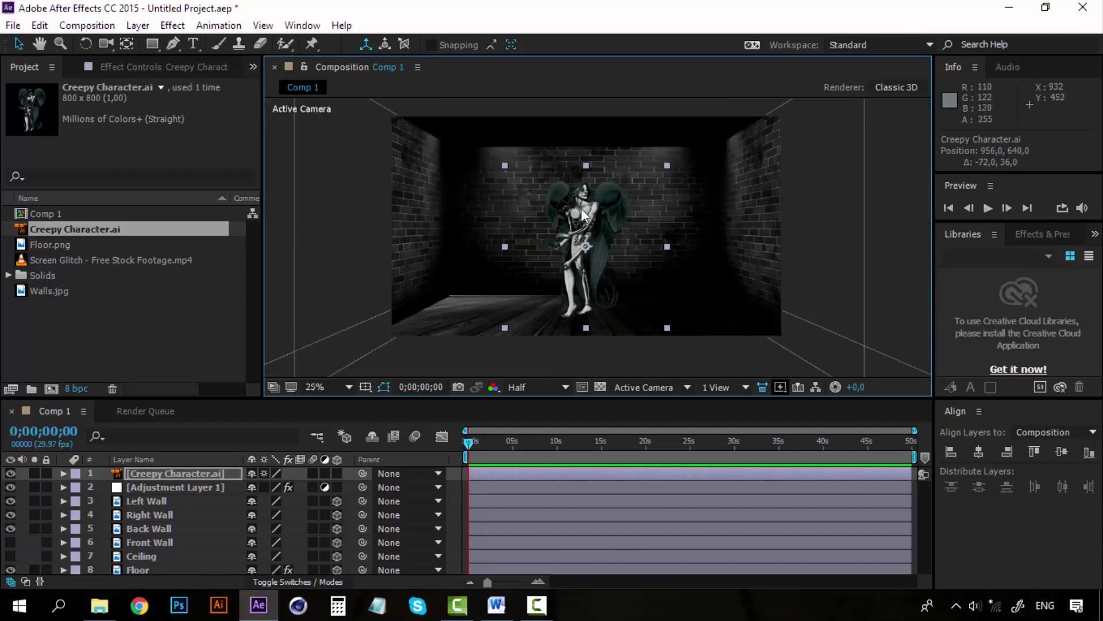
pyautogui.moveTo(581, 213); pyautogui.dragTo(582, 215)
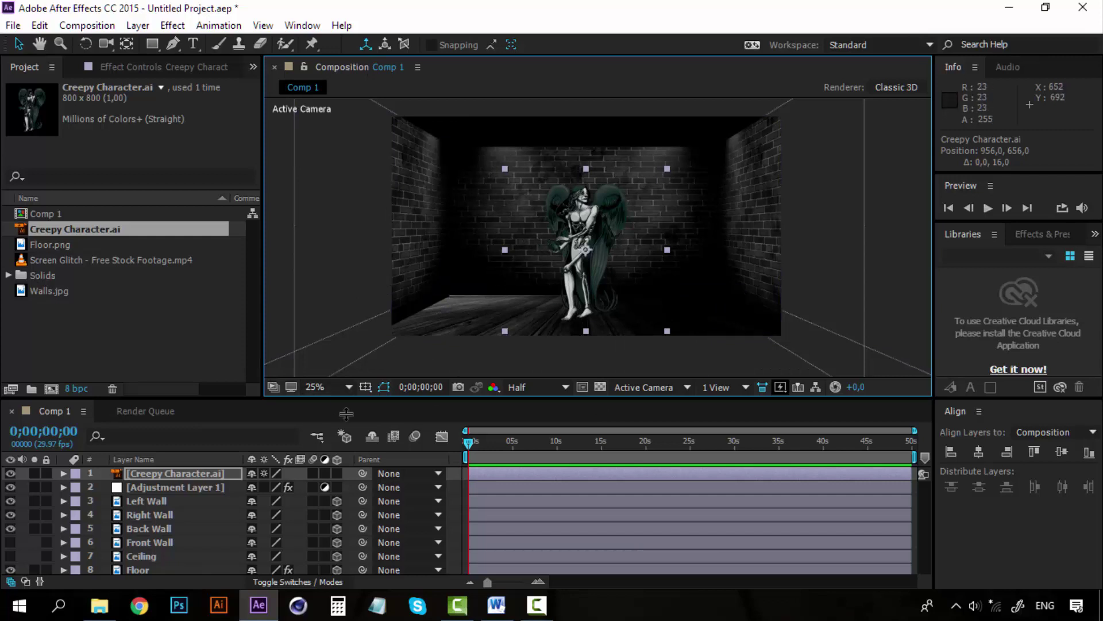
# Move Creepy Character below Adjustment Layer 1 and make it a 3D layer
pyautogui.click(334, 477)
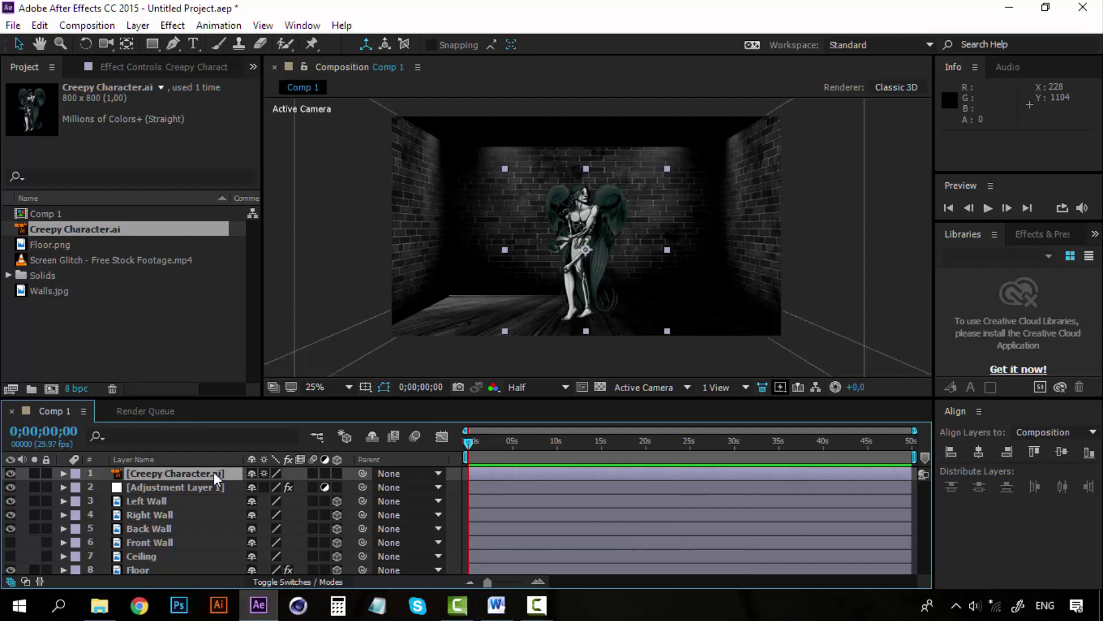
pyautogui.moveTo(214, 471); pyautogui.dragTo(193, 488)
pyautogui.click(170, 473)
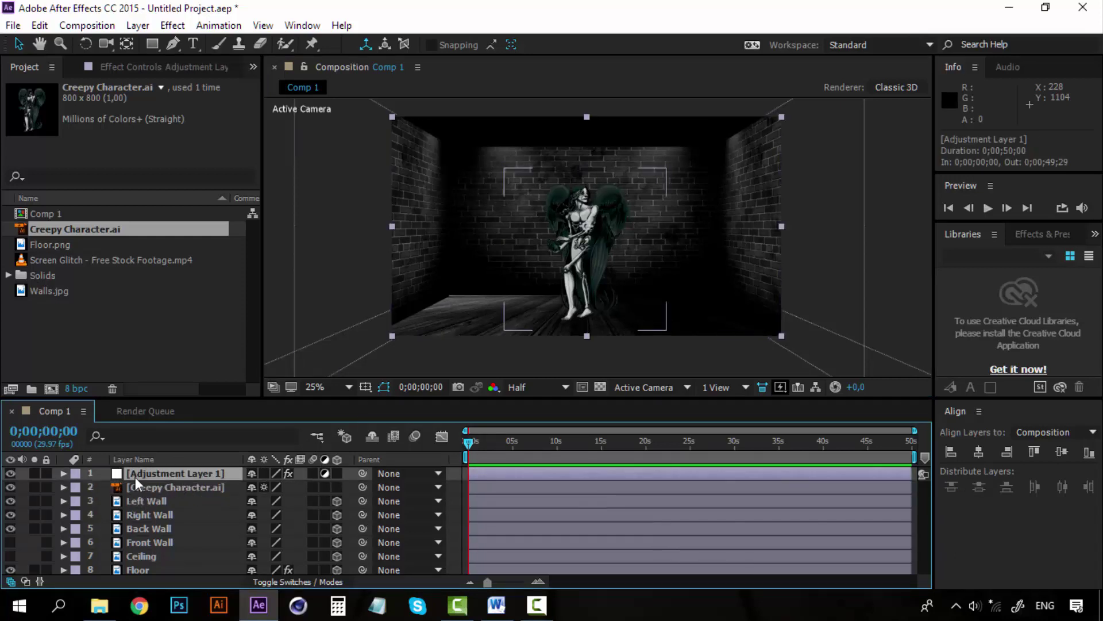
pyautogui.click(195, 487)
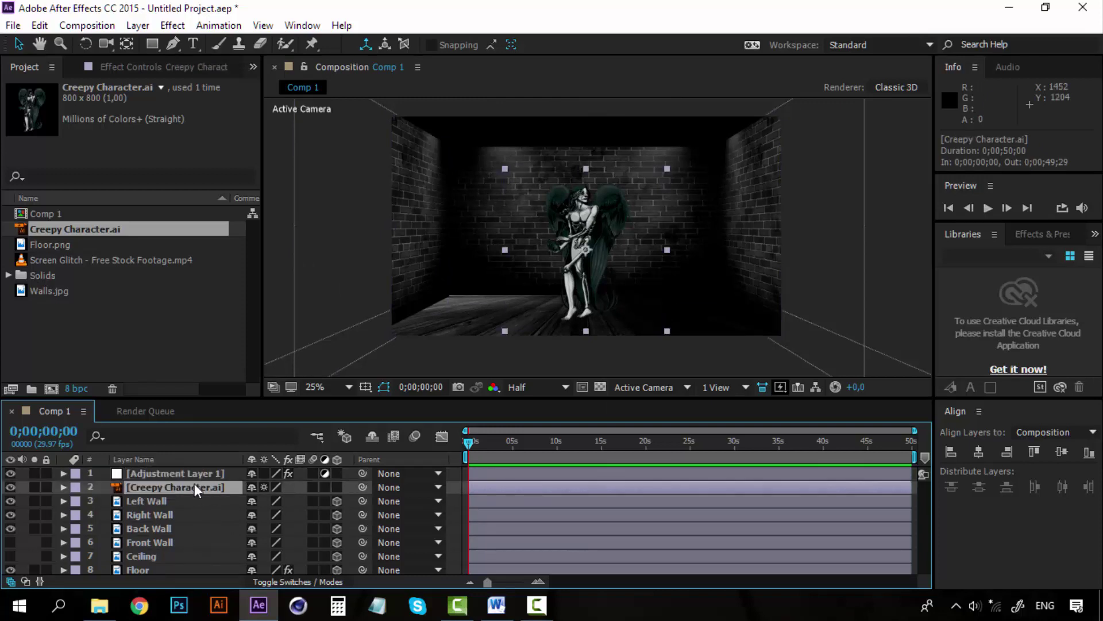
pyautogui.click(339, 485)
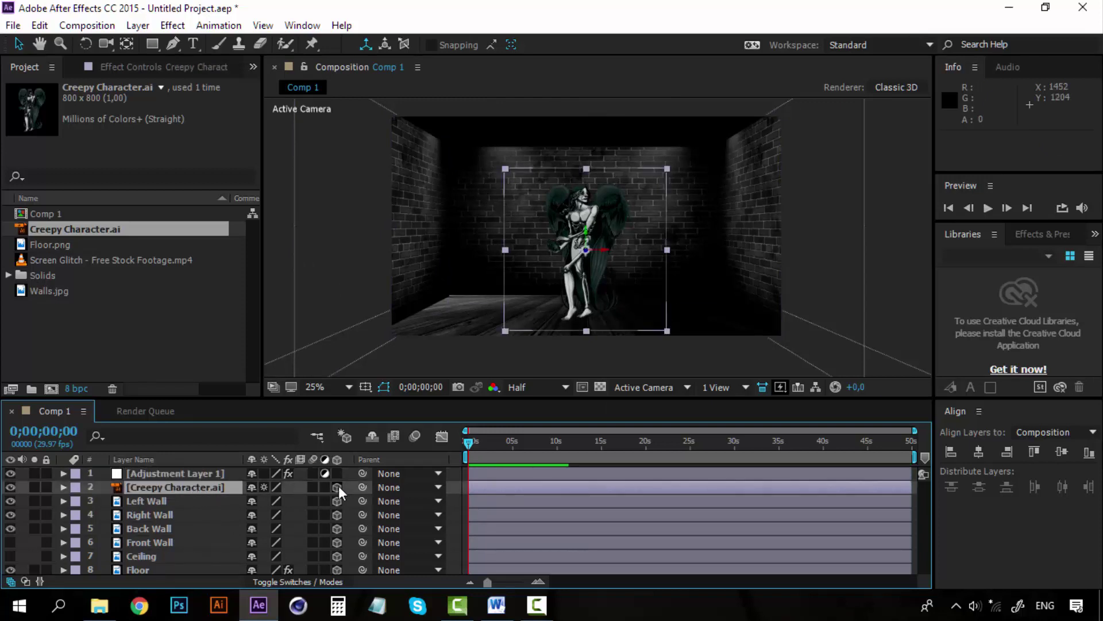
# Check the character's placement in Custom View 1, then return to Active Camera
pyautogui.click(687, 387)
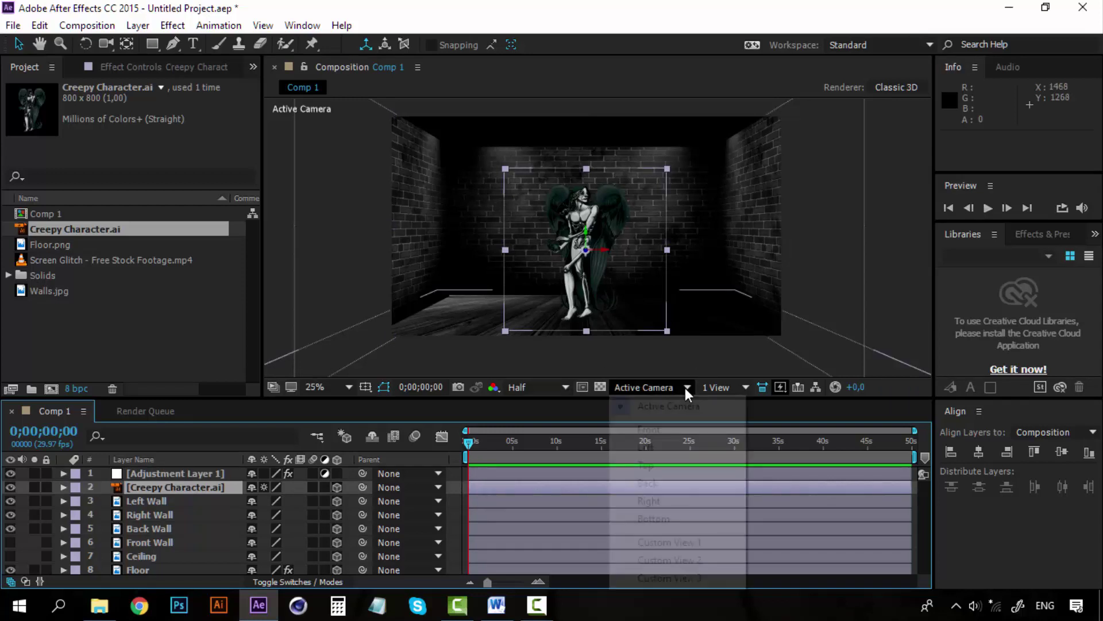
pyautogui.click(681, 541)
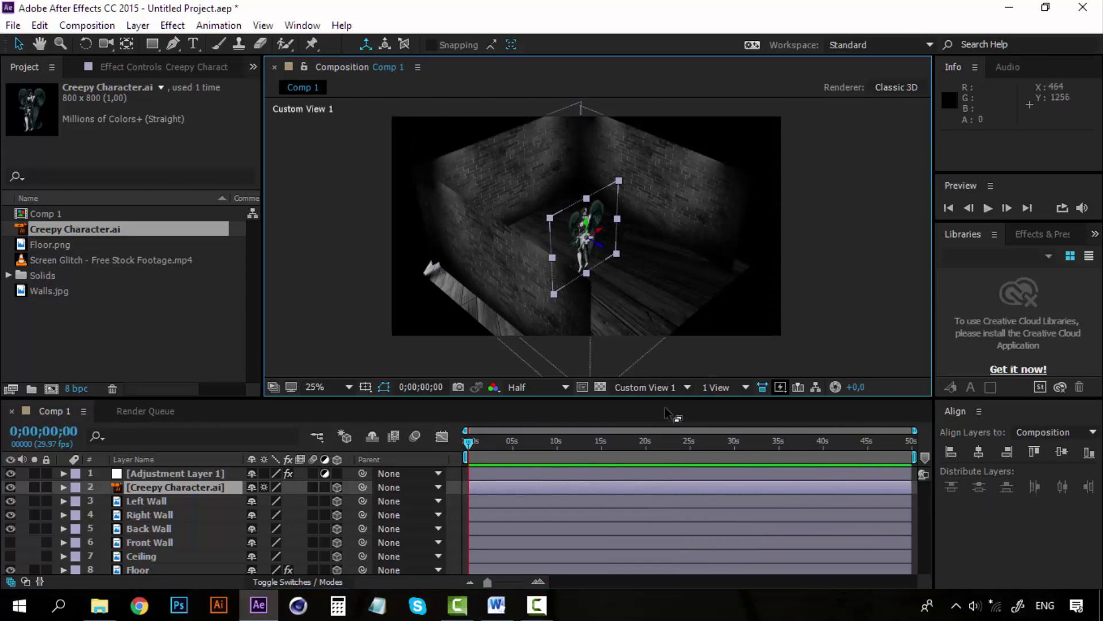
pyautogui.click(661, 387)
pyautogui.click(684, 408)
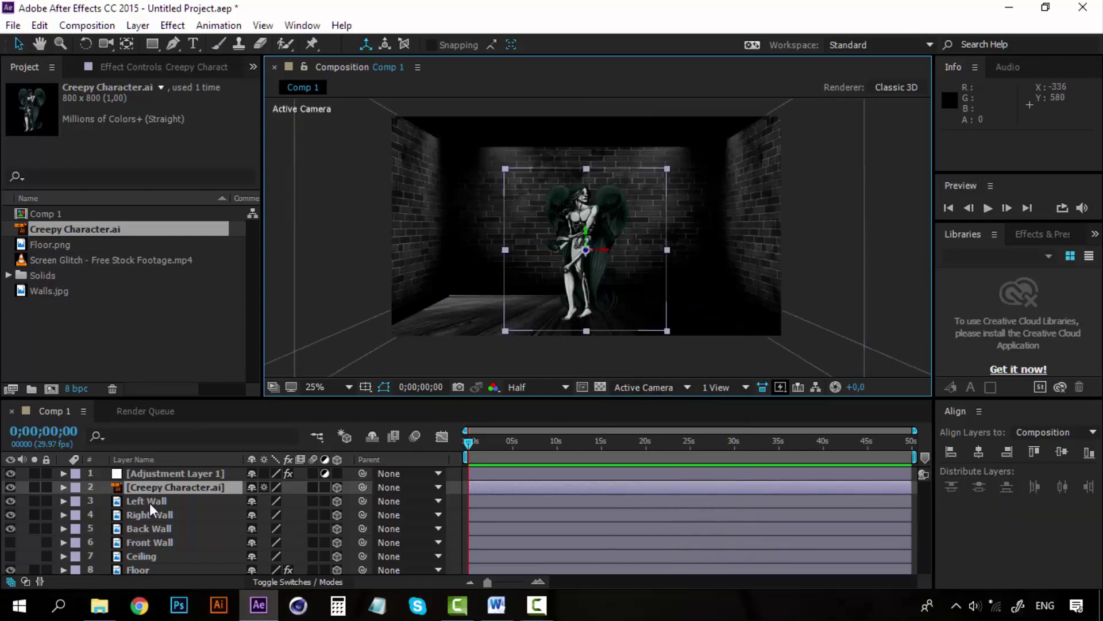
pyautogui.click(140, 540)
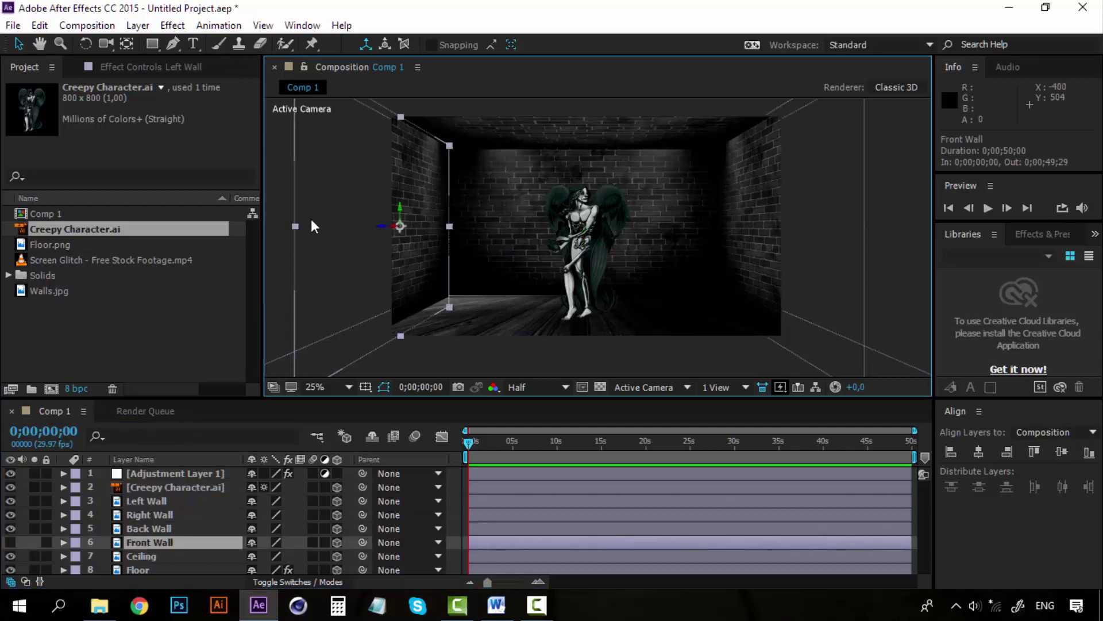
pyautogui.click(398, 300)
pyautogui.click(885, 260)
pyautogui.click(630, 162)
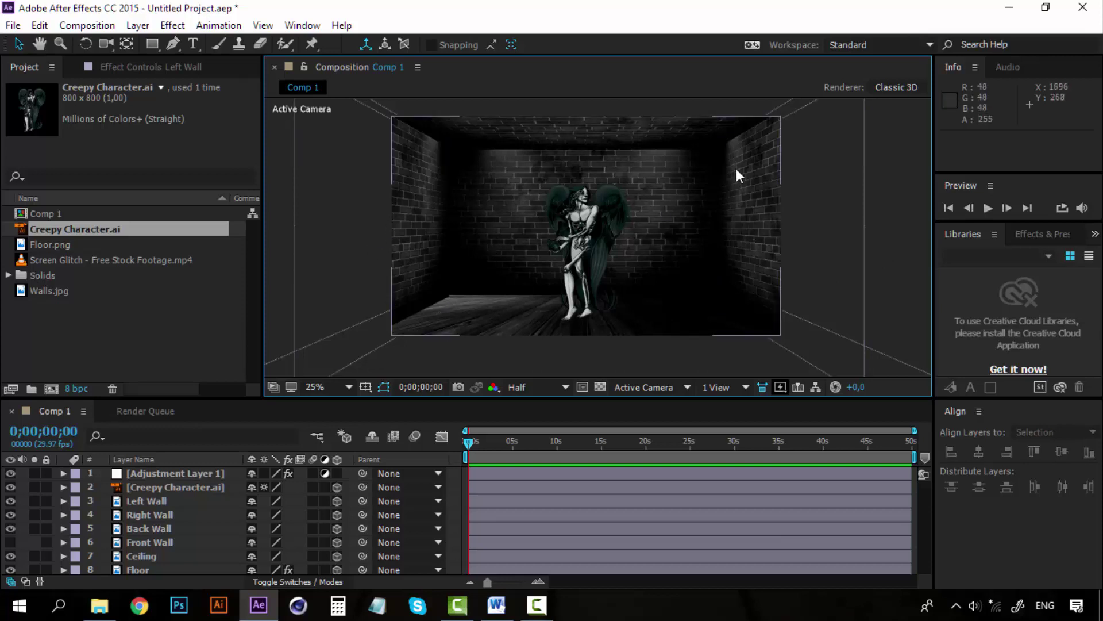
pyautogui.click(387, 242)
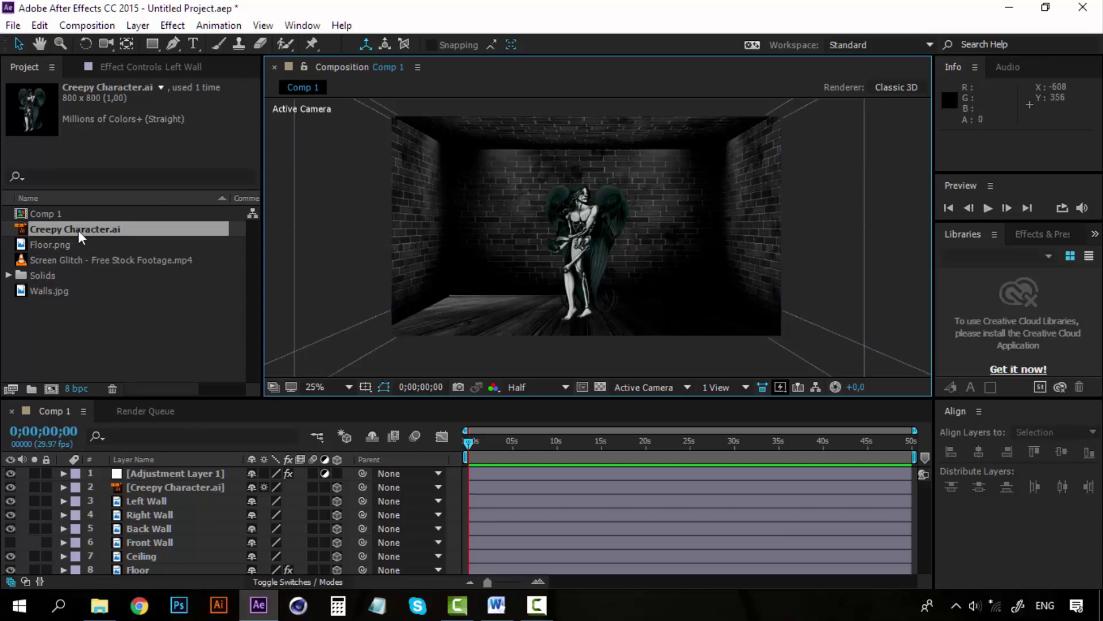